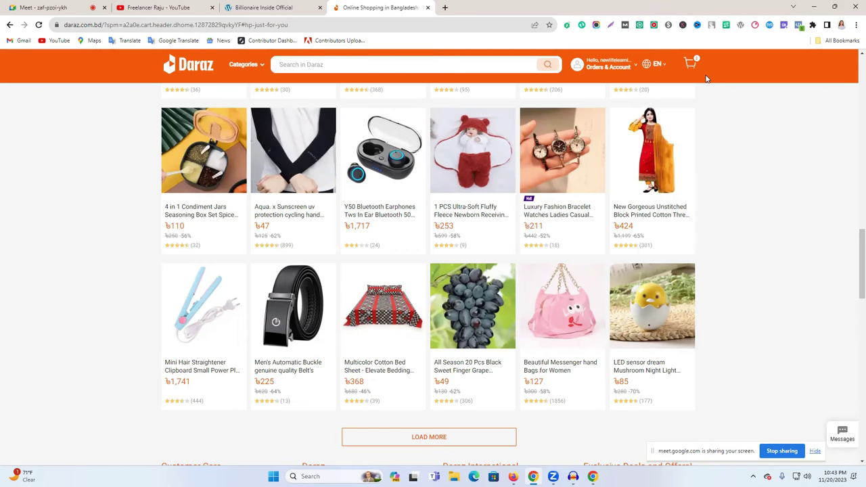
pyautogui.scroll(3, 703, 174)
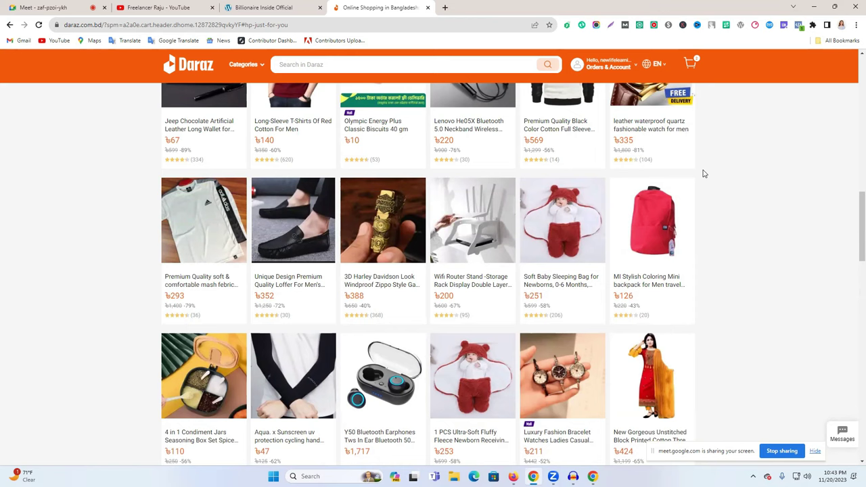
pyautogui.scroll(10, 703, 174)
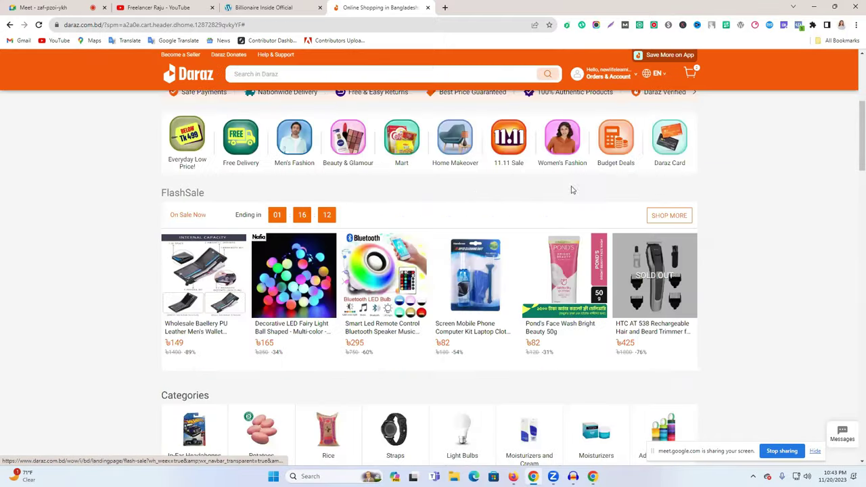
# Switch to Firefox, open Facebook in a new browser tab and go to Ads Manager.
pyautogui.hotkey('alt', 'Tab')
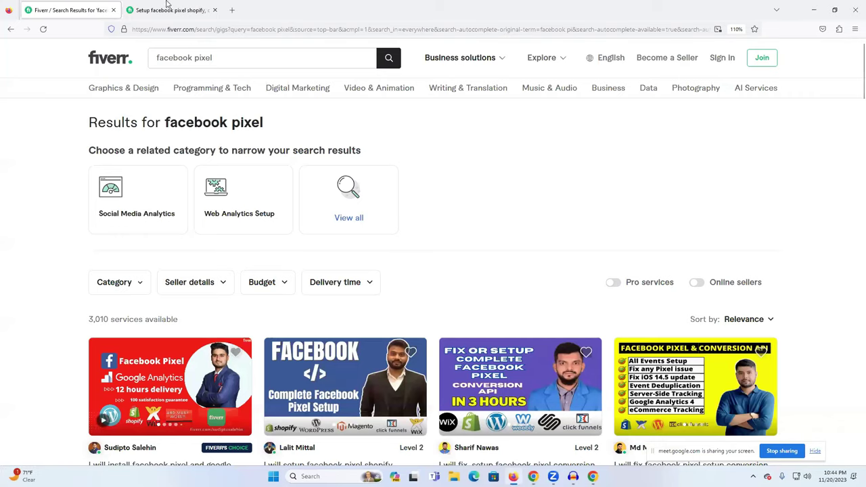
pyautogui.click(231, 12)
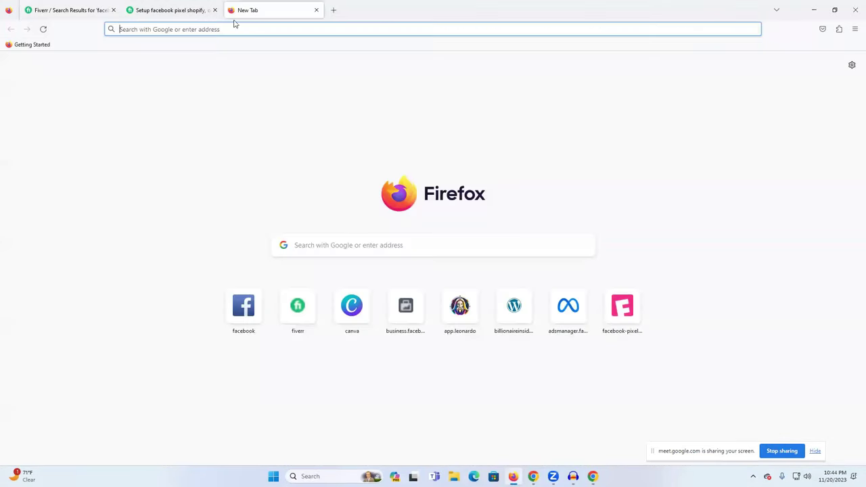
pyautogui.click(249, 324)
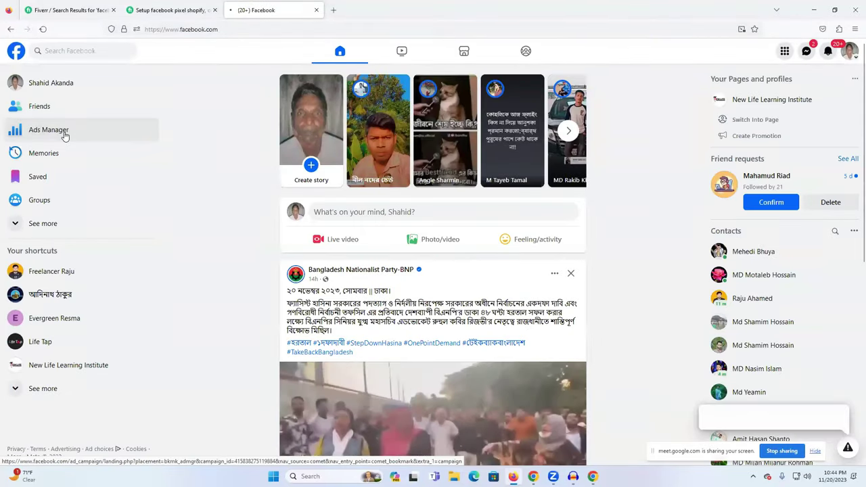
pyautogui.click(65, 136)
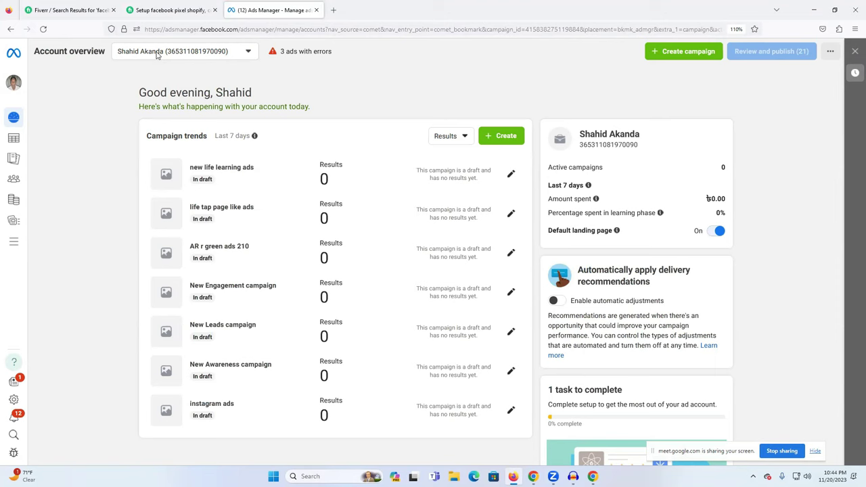
# Look through the available ad accounts and keep the current personal ad account selected.
pyautogui.click(157, 54)
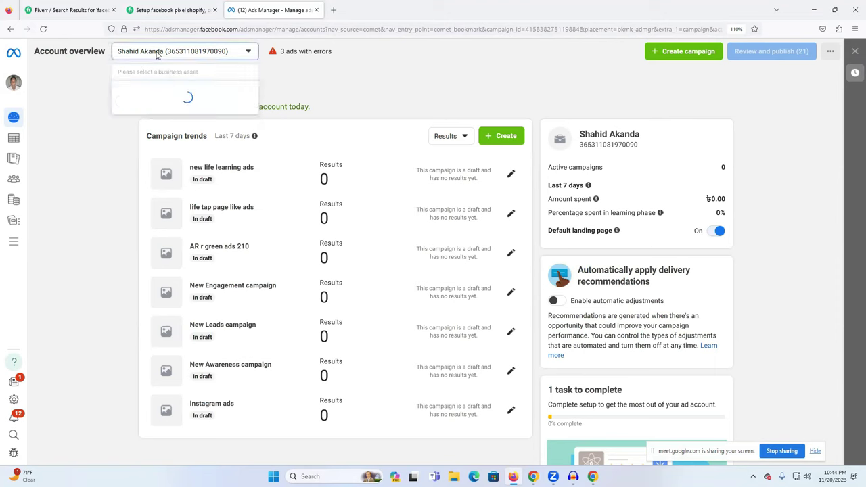
pyautogui.click(183, 154)
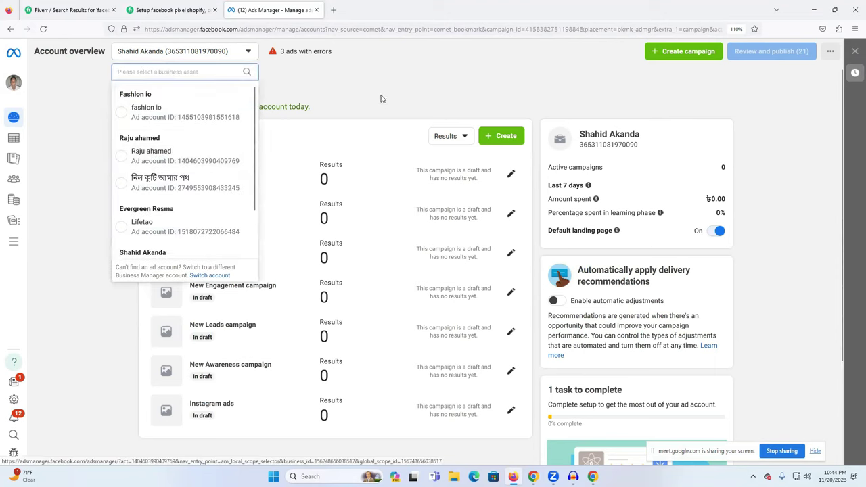
pyautogui.scroll(-2, 186, 196)
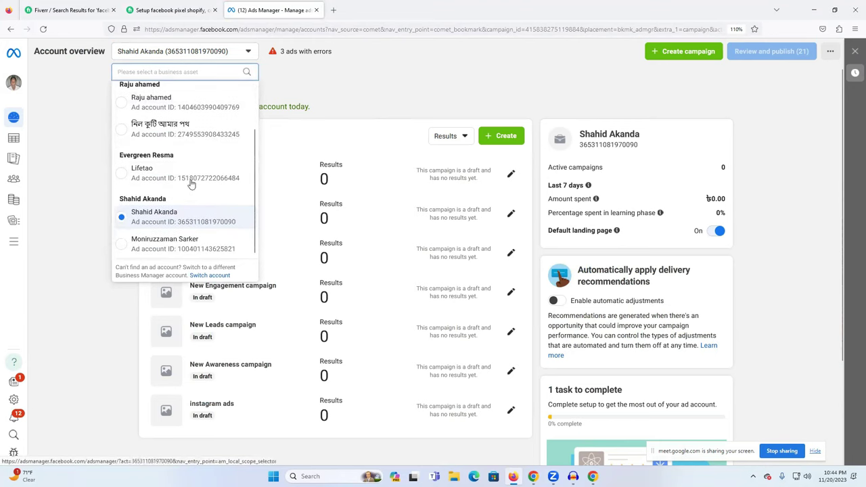
pyautogui.click(169, 222)
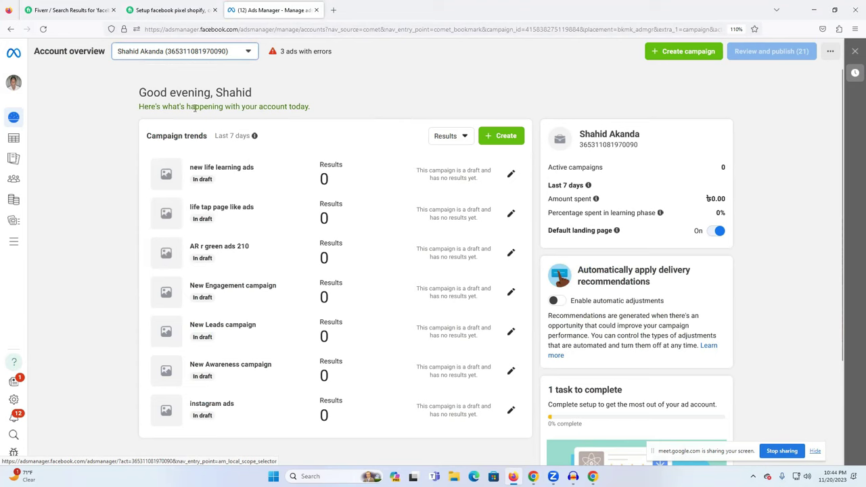
# Open Business settings for the business that has 2 ad accounts, 2 Pages and 2 people.
pyautogui.moveTo(8, 159)
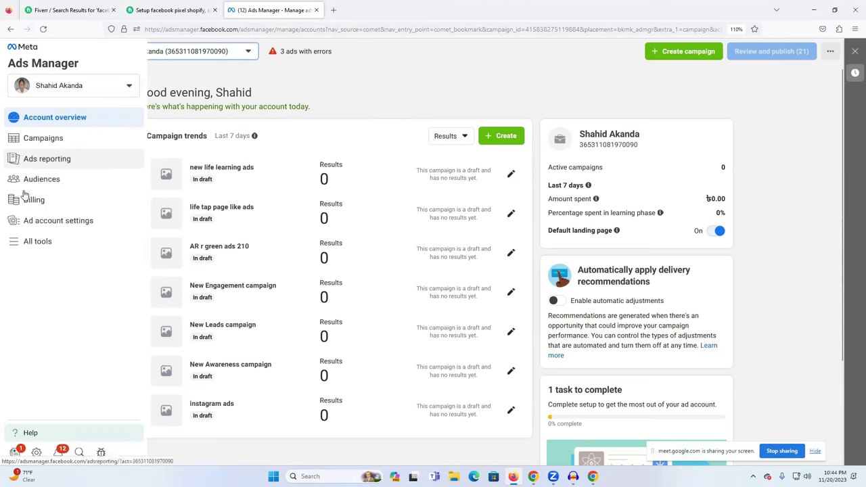
pyautogui.click(30, 245)
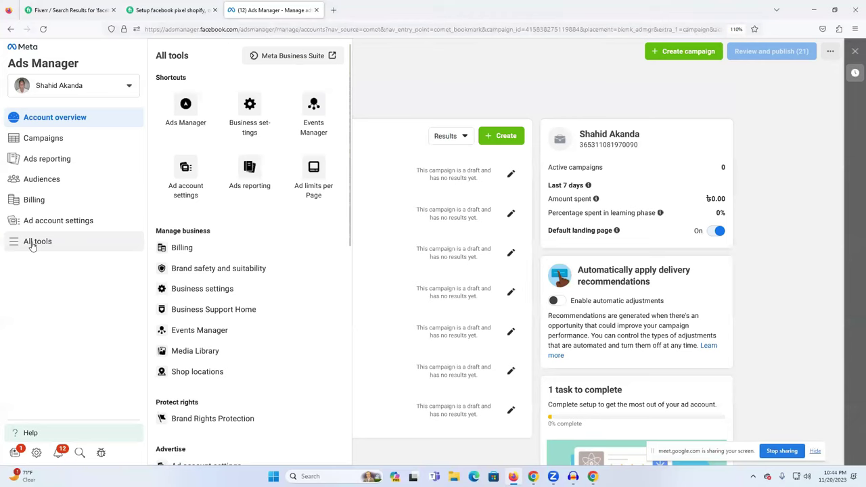
pyautogui.click(204, 296)
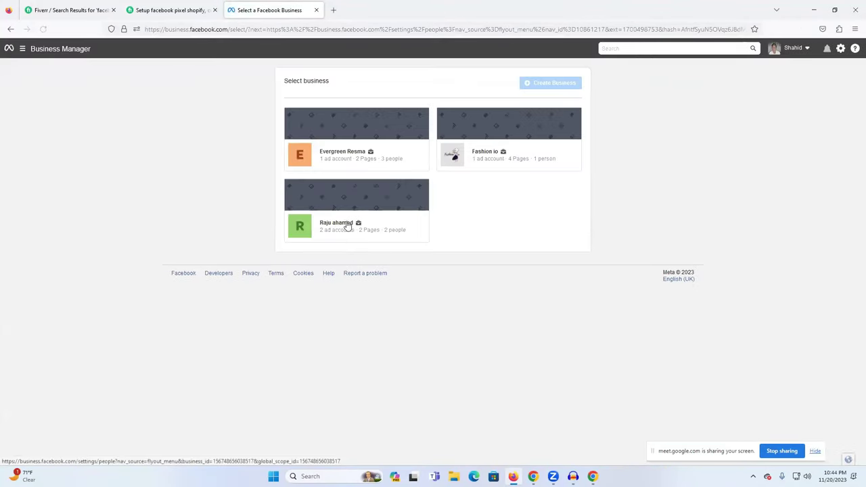
pyautogui.click(338, 228)
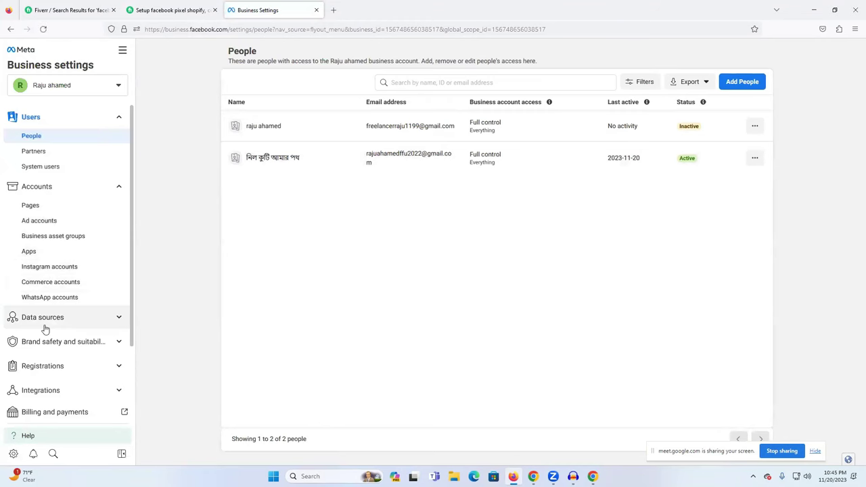
# Check the Pixels section under Data sources for the option to add a pixel.
pyautogui.click(57, 319)
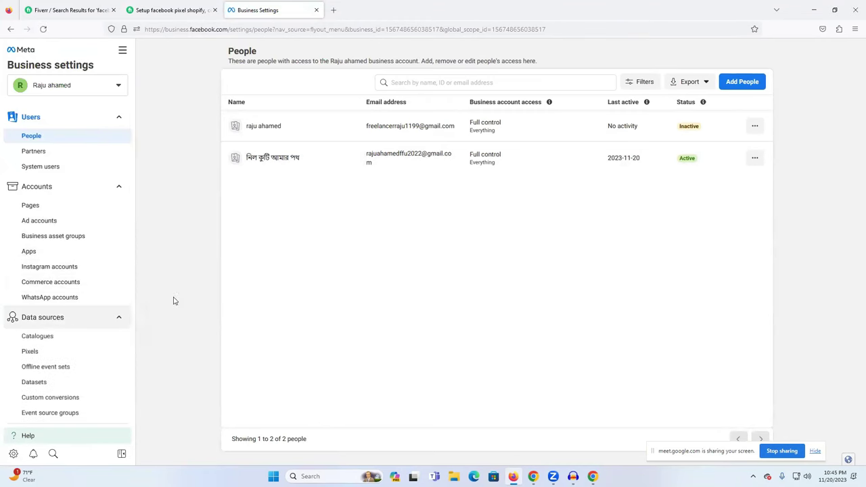
pyautogui.click(38, 355)
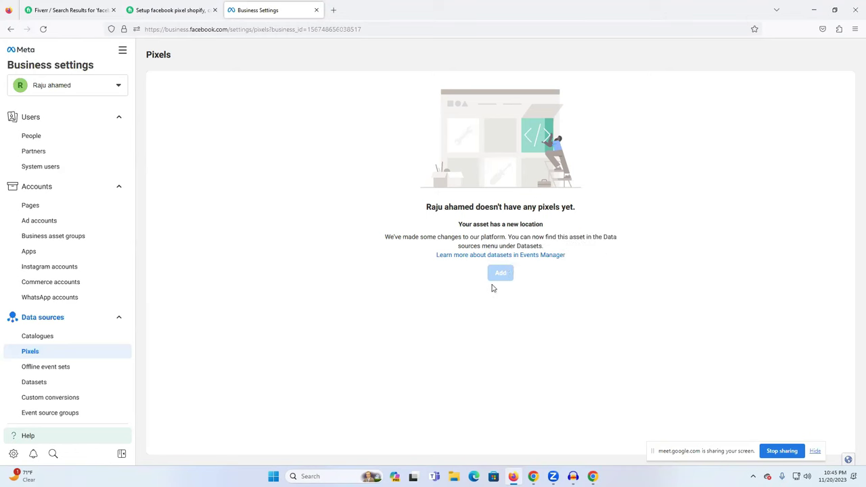
pyautogui.scroll(-1, 66, 383)
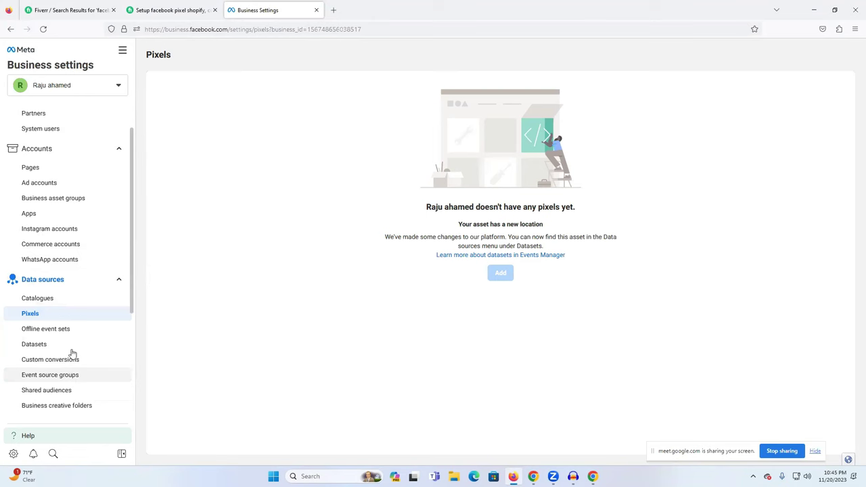
# Go to Events Manager for this business and open its data sources.
pyautogui.click(119, 57)
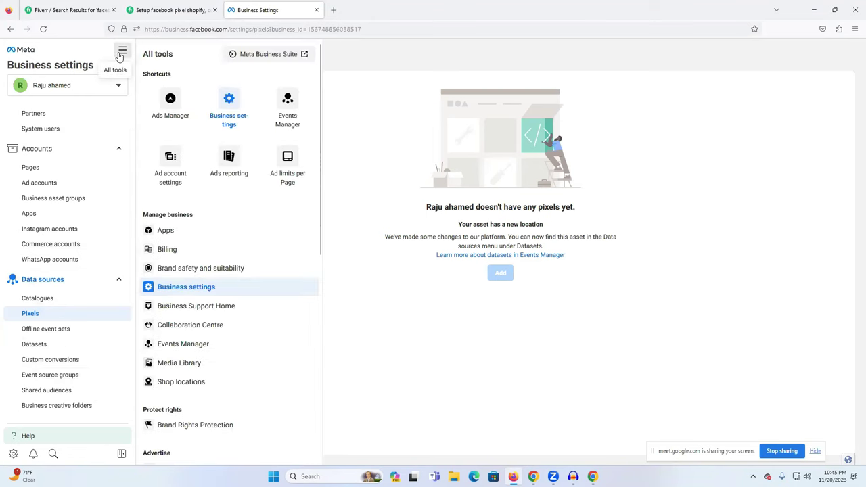
pyautogui.click(287, 108)
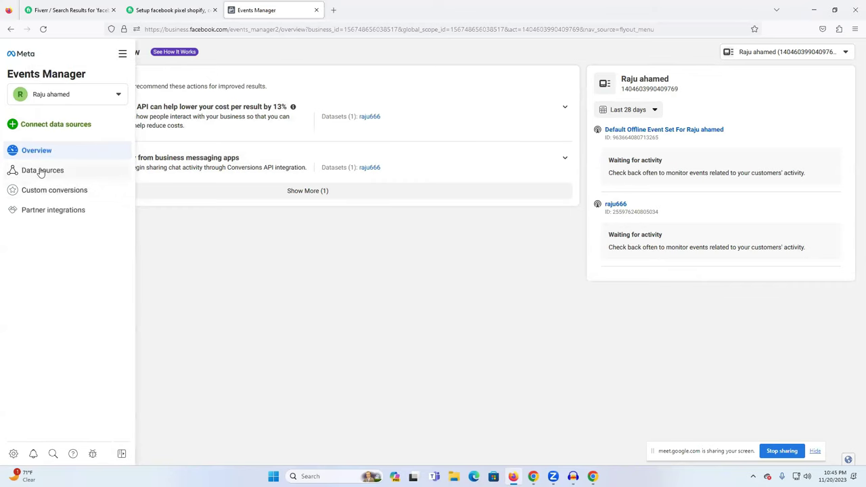
pyautogui.click(41, 170)
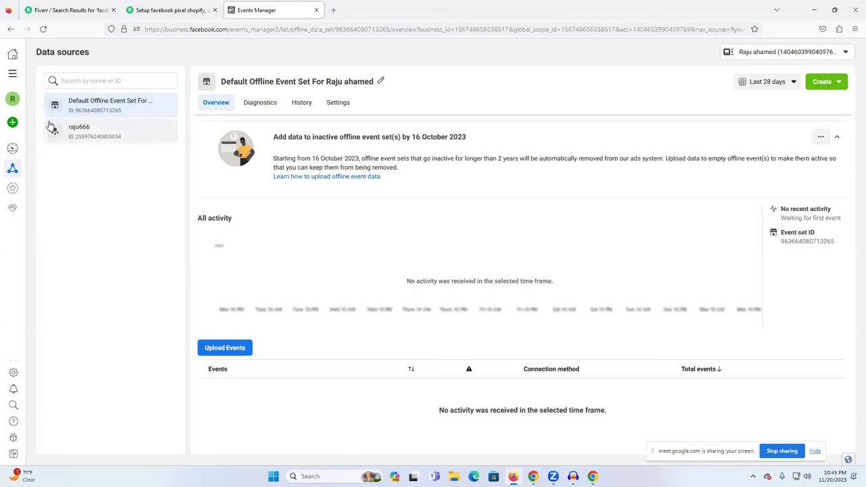
# Connect a new Web data source and create its dataset with the name pixel12.
pyautogui.moveTo(10, 131)
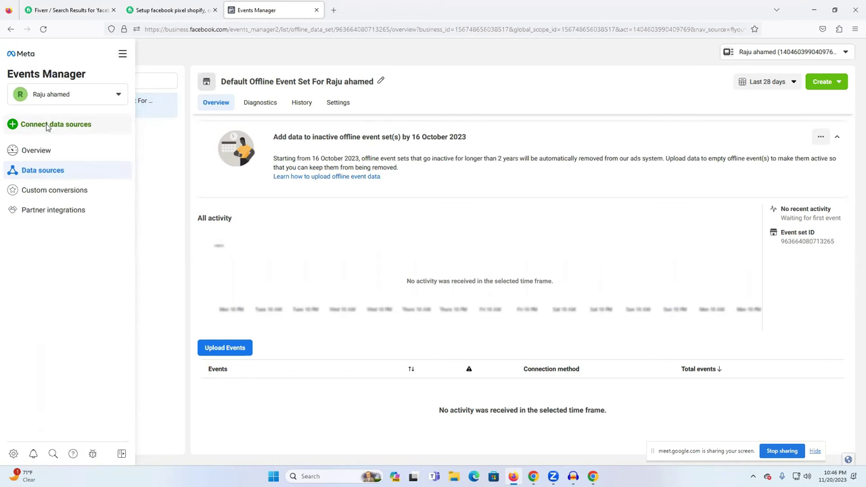
pyautogui.click(47, 125)
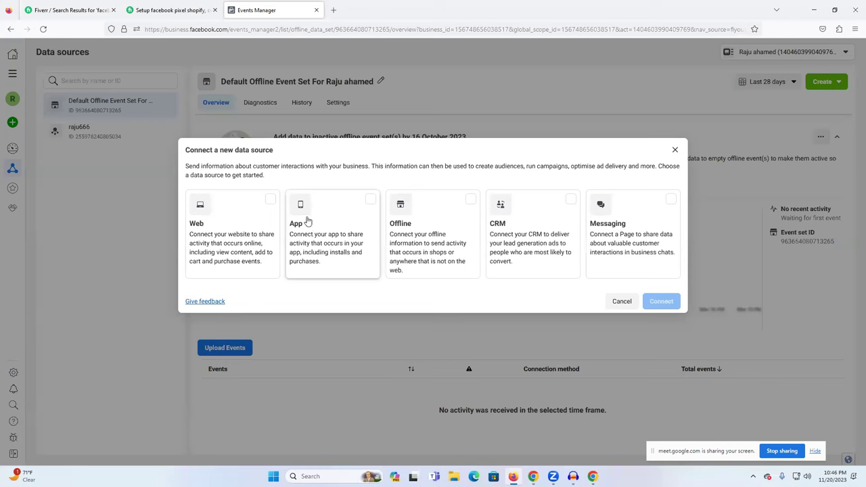
pyautogui.click(265, 207)
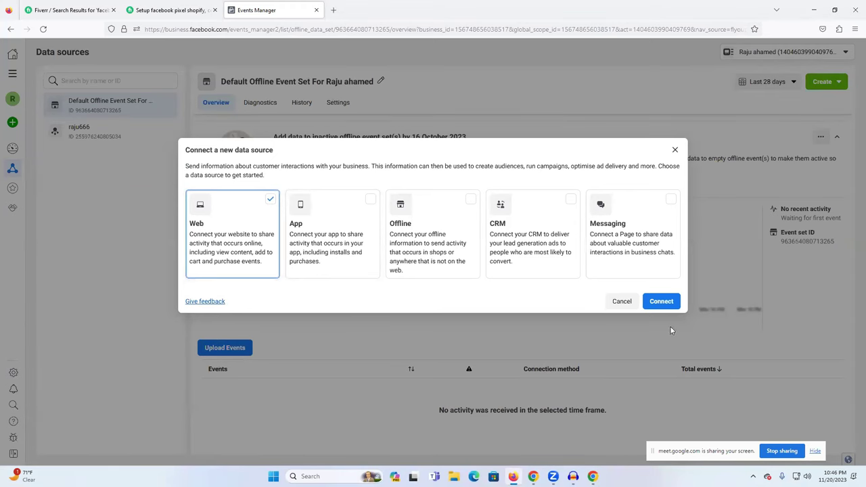
pyautogui.click(658, 303)
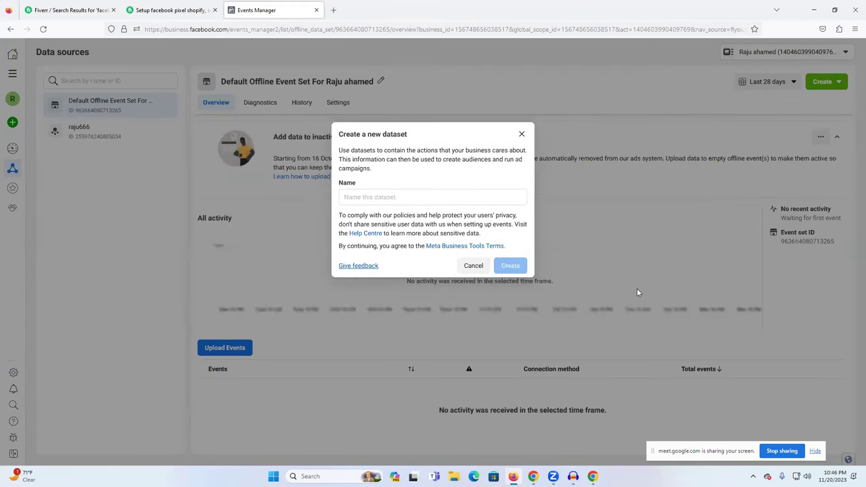
pyautogui.click(405, 197)
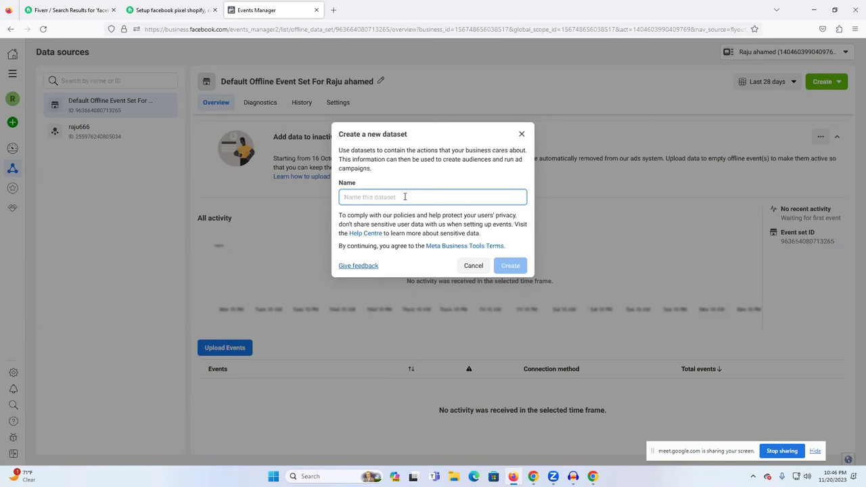
pyautogui.write('pixel12')
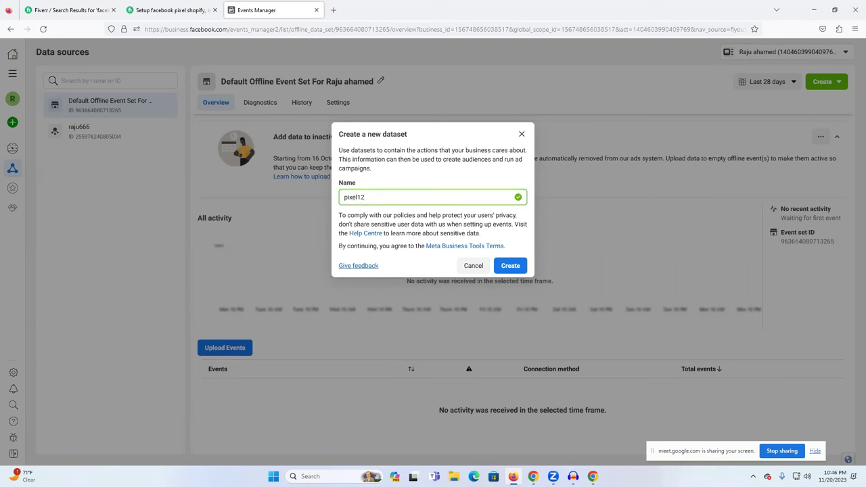
pyautogui.click(510, 264)
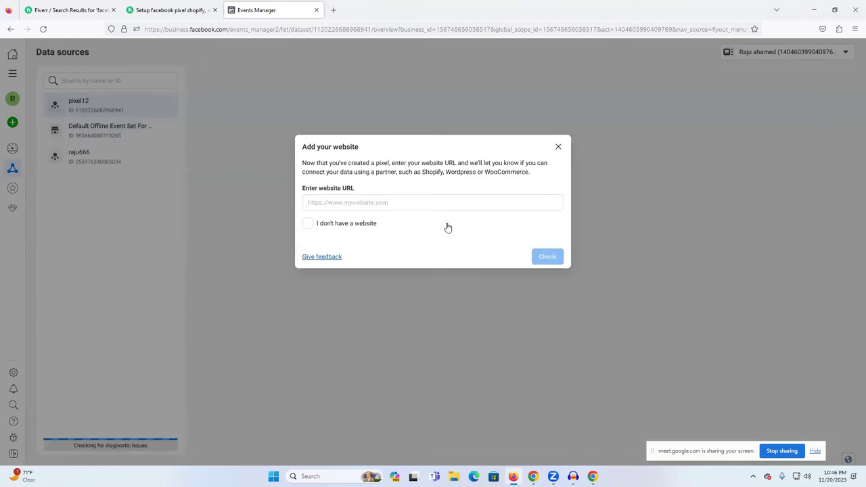
pyautogui.click(350, 203)
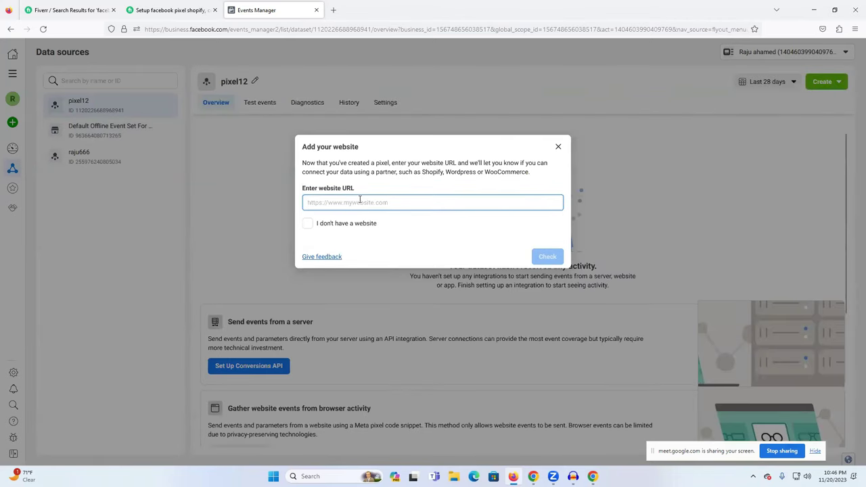
pyautogui.click(308, 225)
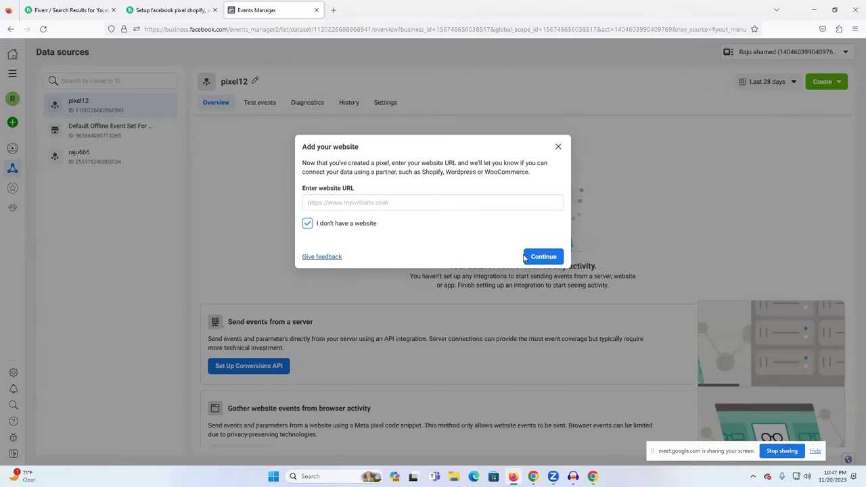
pyautogui.click(353, 209)
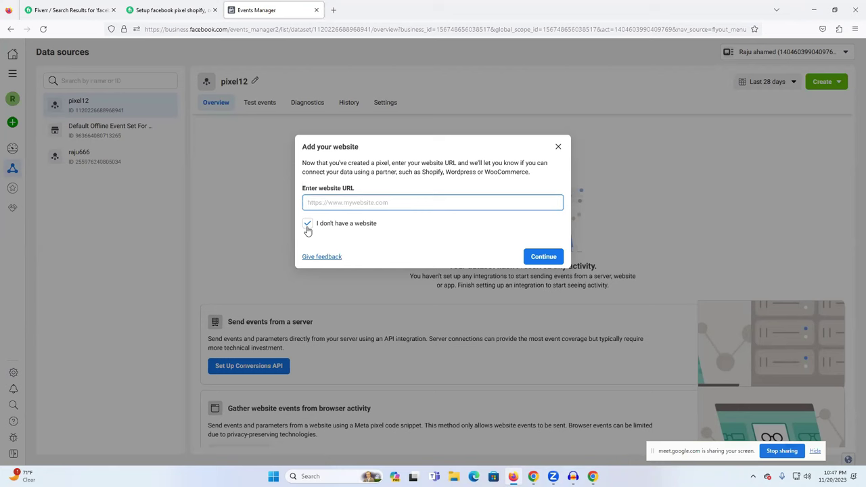
pyautogui.click(307, 223)
pyautogui.click(333, 203)
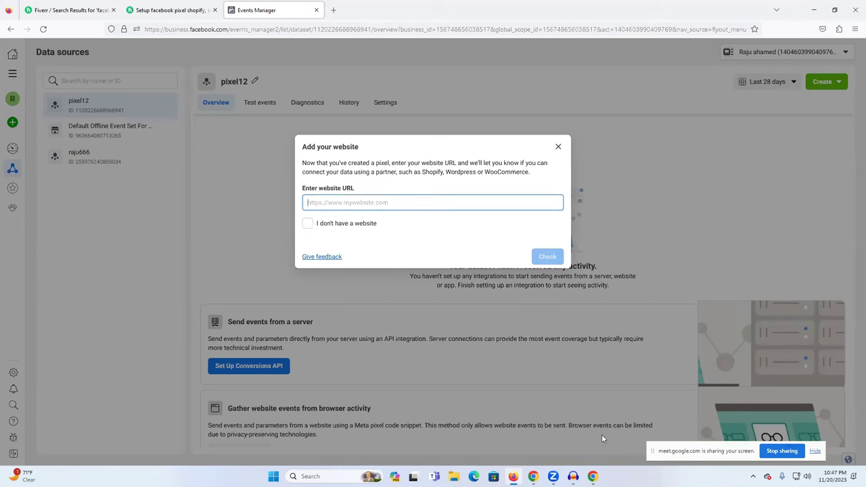
# Switch to Chrome, enter billionaireinsideofficial.com as the address in a new browser tab and copy it.
pyautogui.click(535, 474)
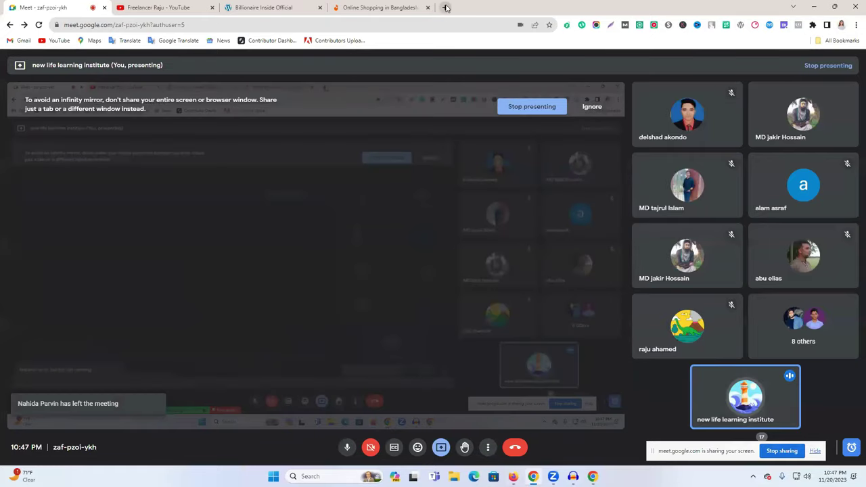
pyautogui.click(446, 7)
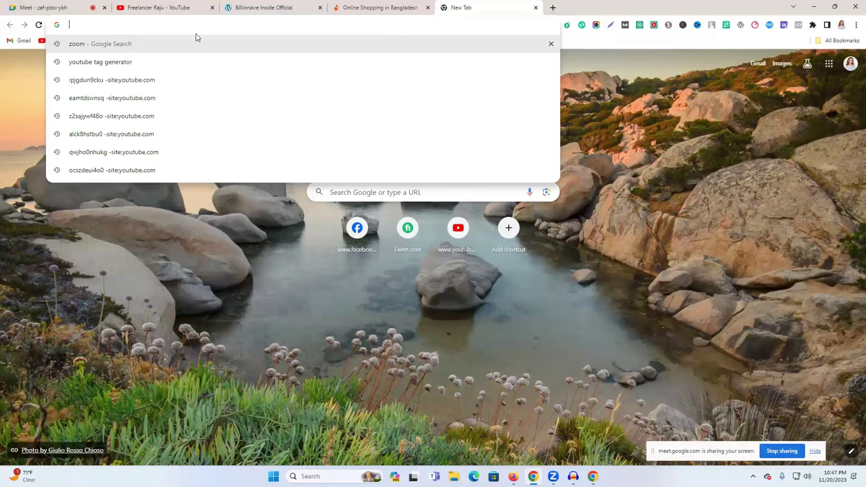
pyautogui.write('s')
pyautogui.press('BackSpace')
pyautogui.press('BackSpace')
pyautogui.write('b')
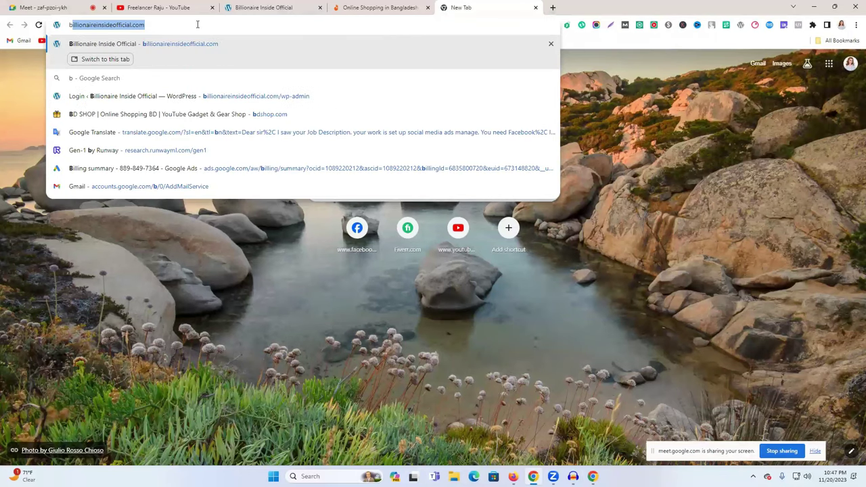
pyautogui.rightClick(157, 27)
pyautogui.click(209, 68)
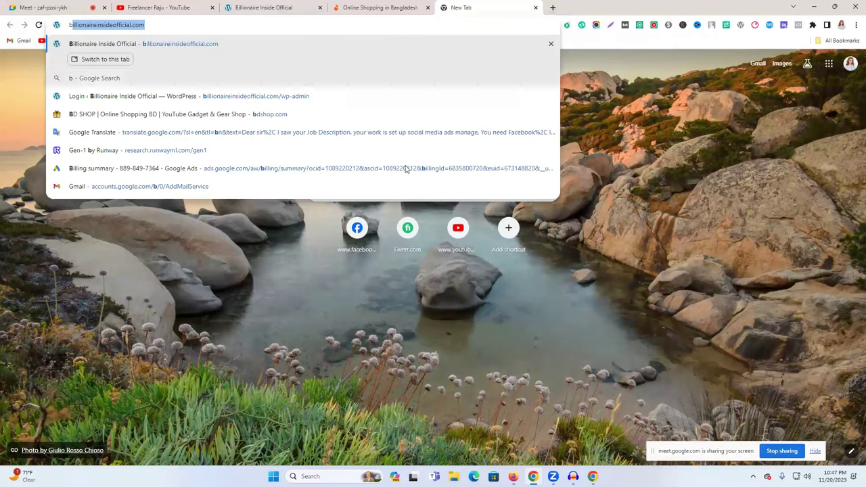
# Switch to Firefox, enter illionaireinsideofficial.com as the website URL for the new pixel, check it and continue.
pyautogui.click(516, 462)
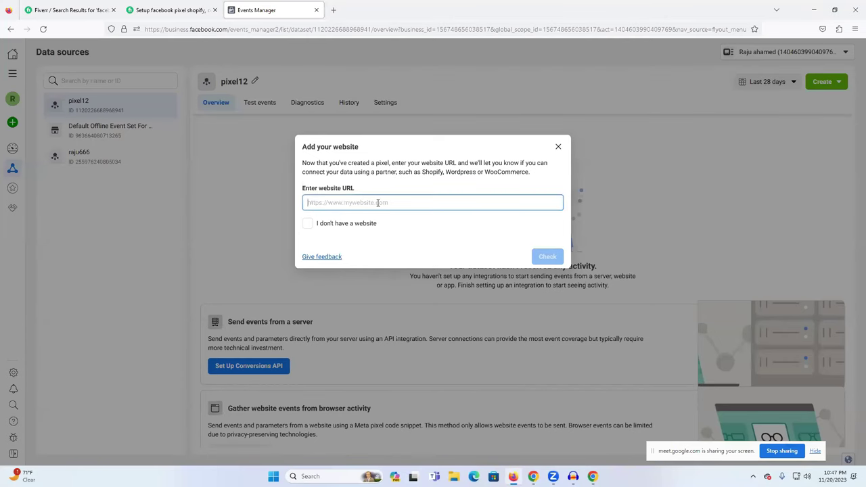
pyautogui.hotkey('ctrl', 'v')
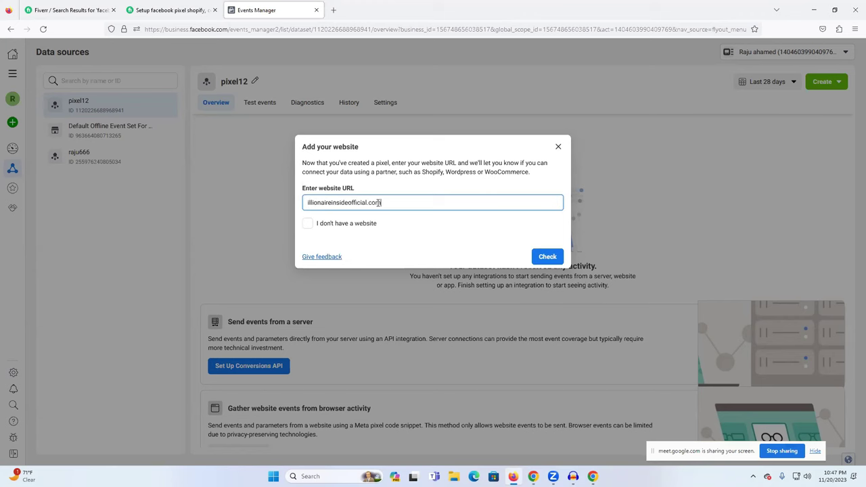
pyautogui.click(546, 260)
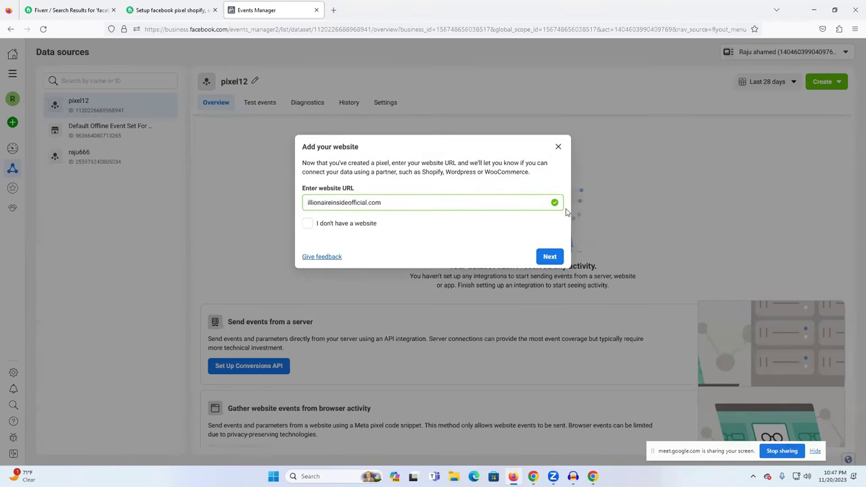
pyautogui.click(550, 258)
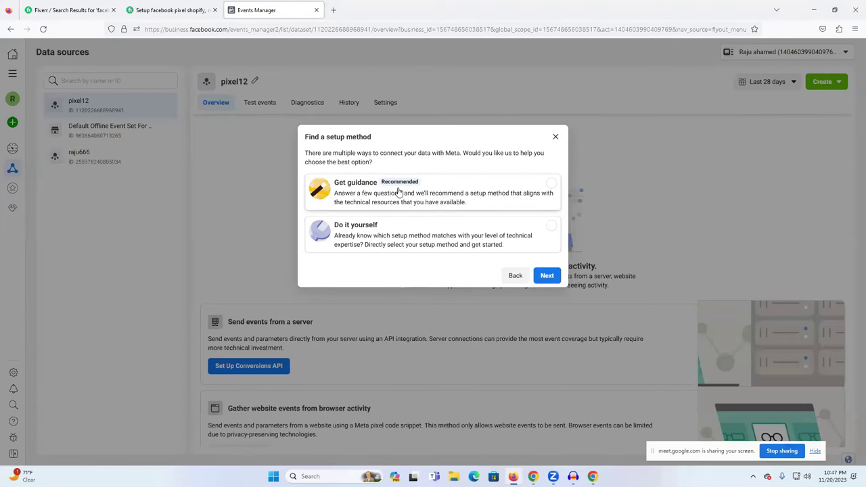
# Choose Get guidance as the setup method, skip its questions and get started with the Conversions API – Partner method.
pyautogui.click(453, 195)
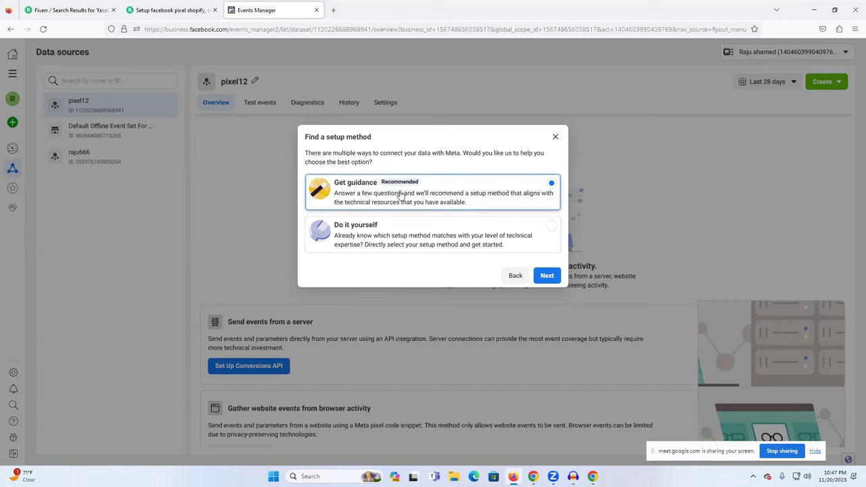
pyautogui.click(547, 276)
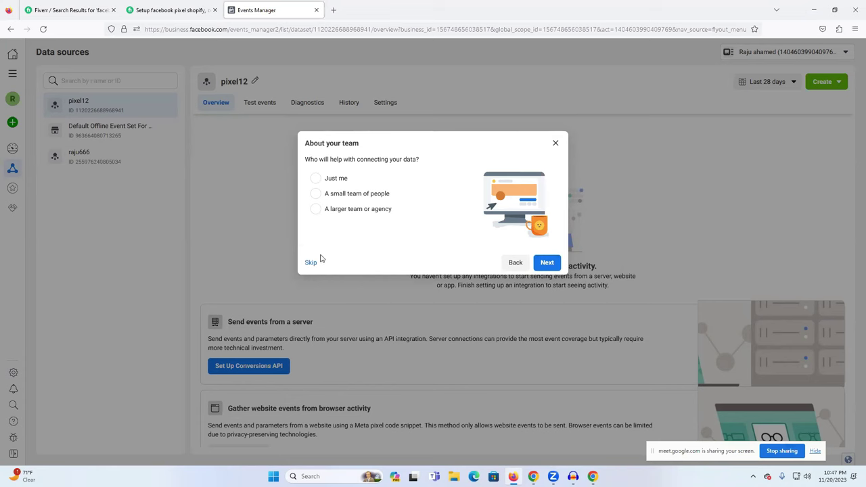
pyautogui.click(311, 263)
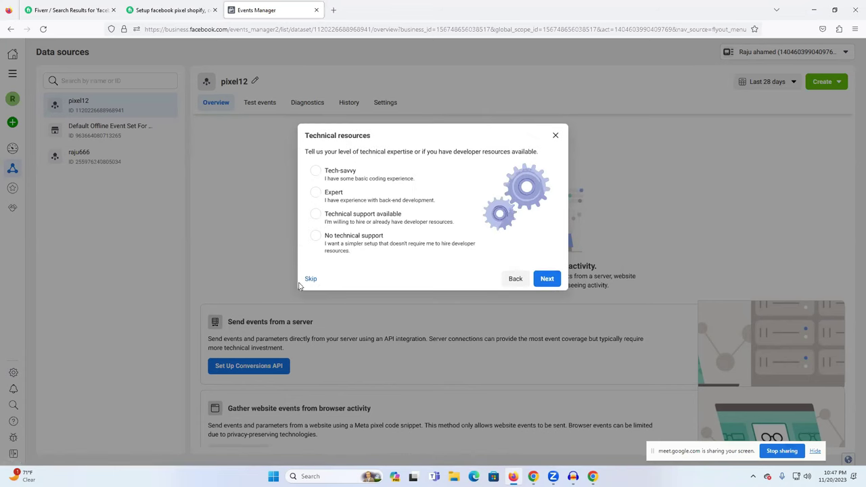
pyautogui.click(310, 279)
pyautogui.click(310, 262)
pyautogui.click(311, 264)
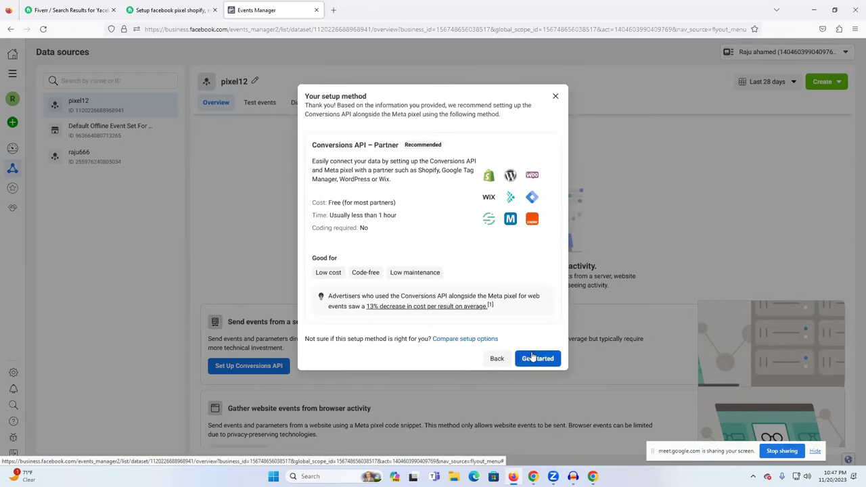
pyautogui.click(533, 357)
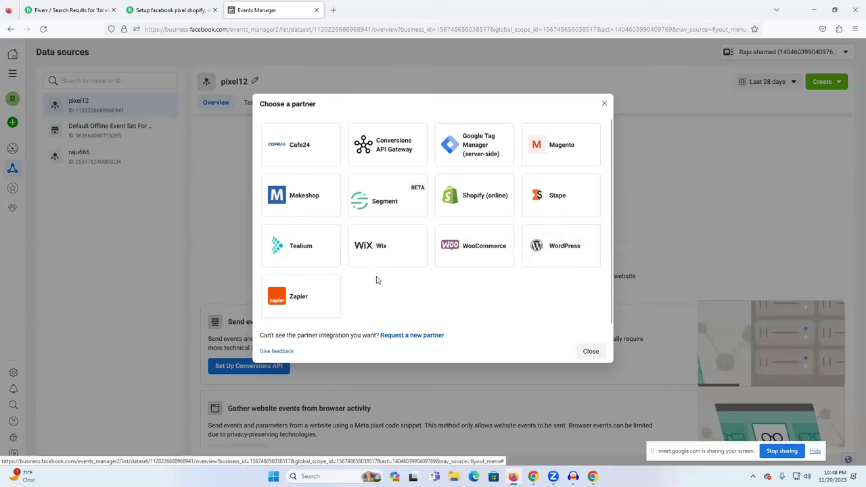
# Choose WordPress as the partner, select pixel12 as the pixel to connect and go through to the connection verification.
pyautogui.click(570, 250)
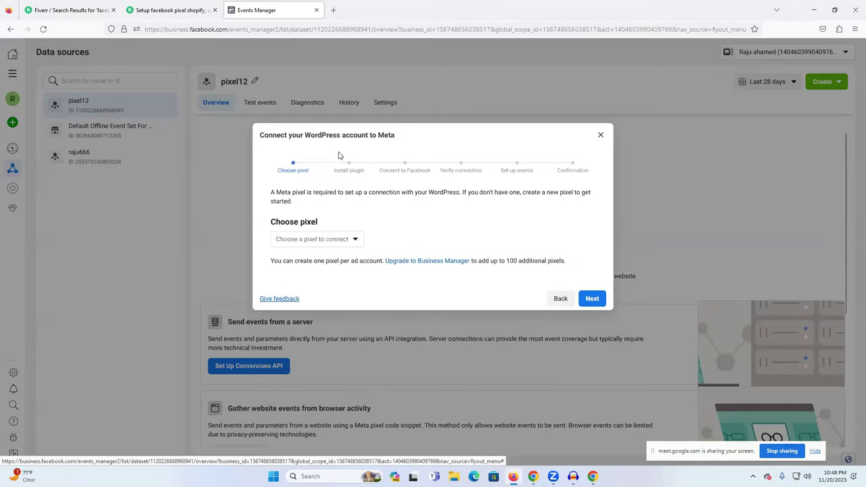
pyautogui.click(331, 241)
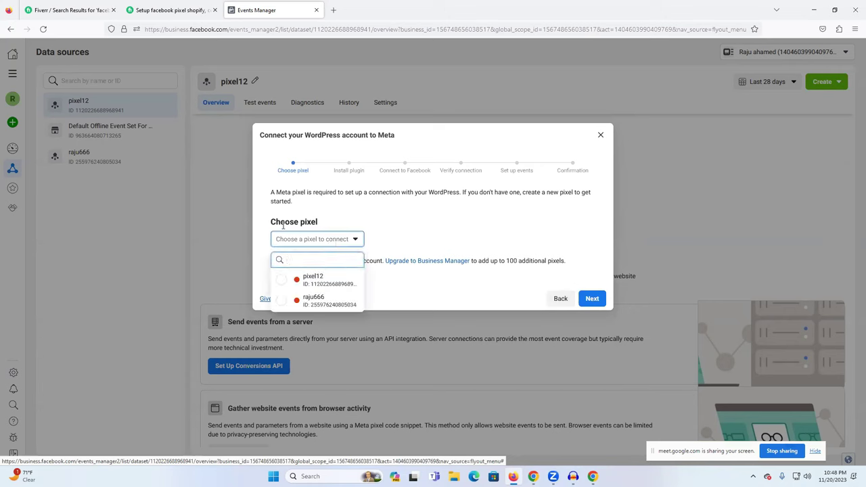
pyautogui.click(323, 282)
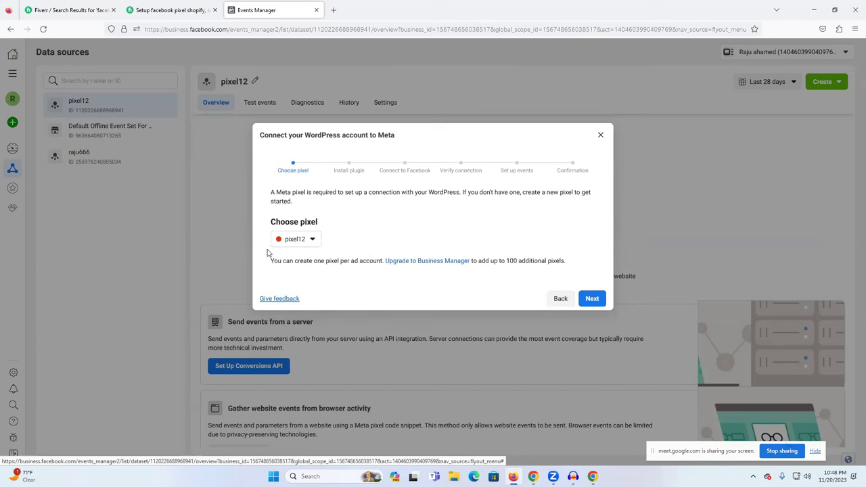
pyautogui.click(592, 299)
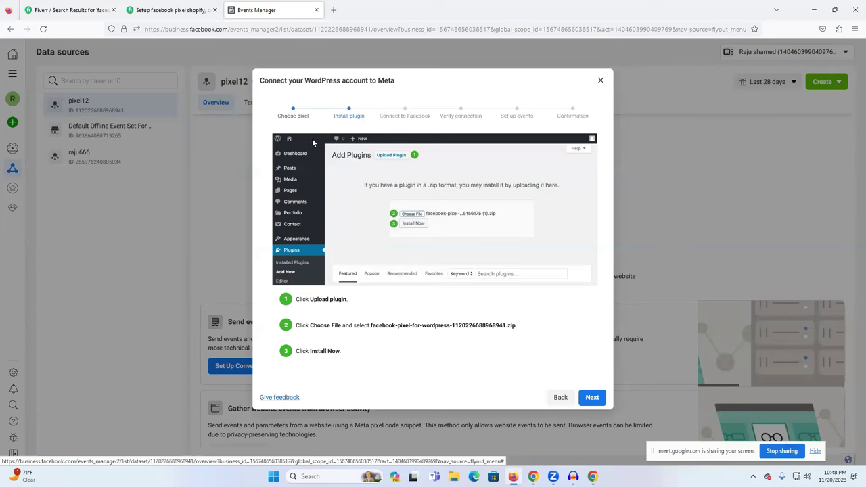
pyautogui.click(592, 397)
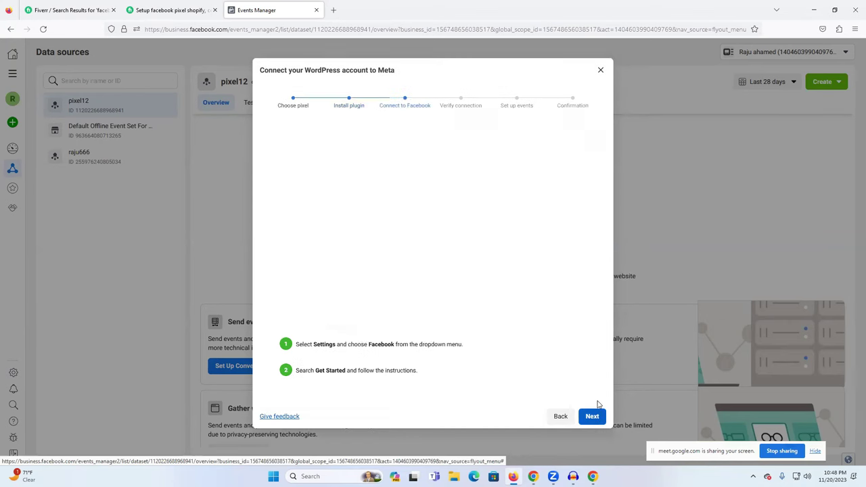
pyautogui.click(592, 417)
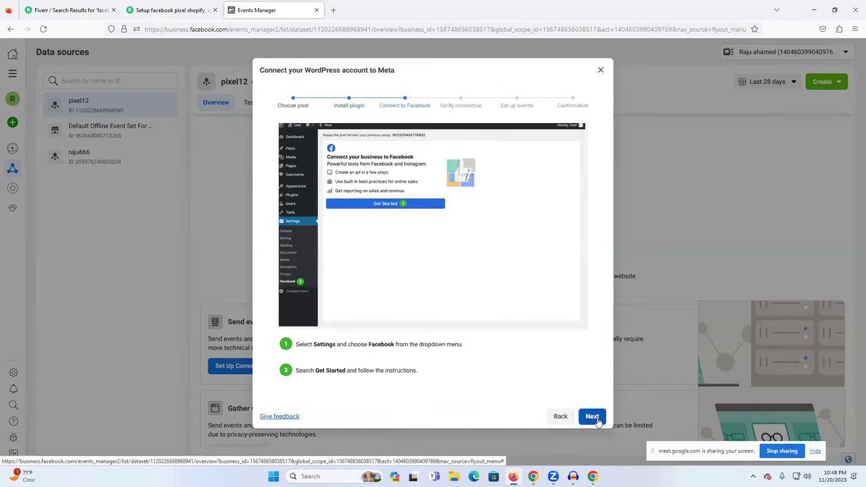
# Enter illionaireinsideofficial.com as the website to verify and send test traffic to it.
pyautogui.click(360, 263)
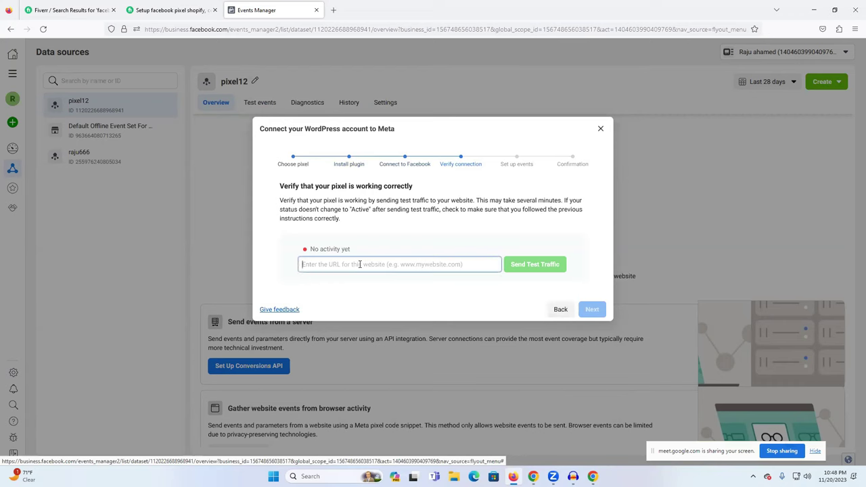
pyautogui.rightClick(361, 266)
pyautogui.click(391, 333)
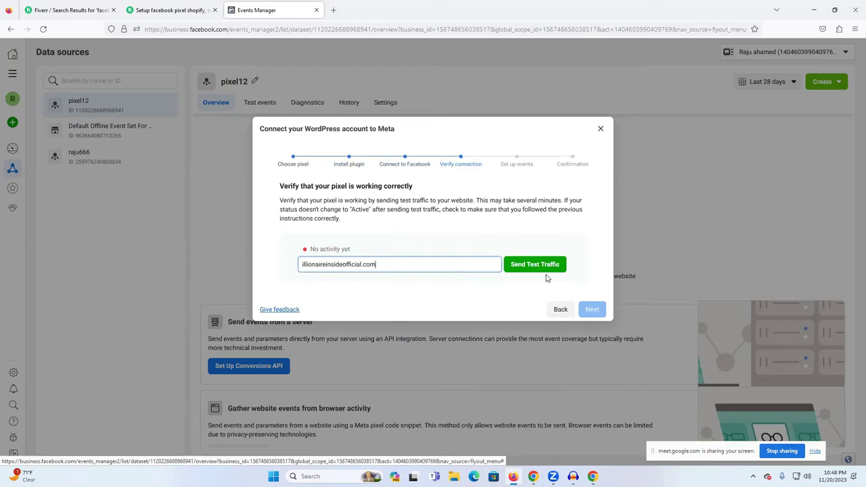
pyautogui.click(527, 265)
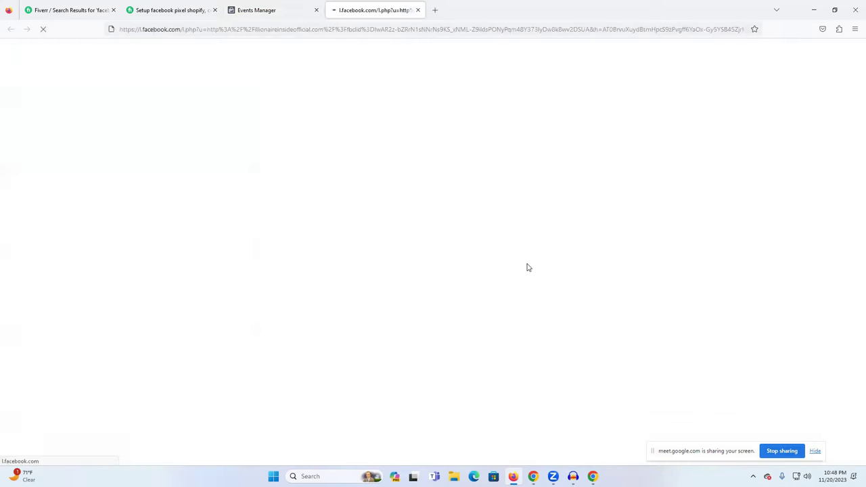
# Return to Events Manager and close the WordPress connection setup.
pyautogui.click(284, 7)
pyautogui.click(151, 6)
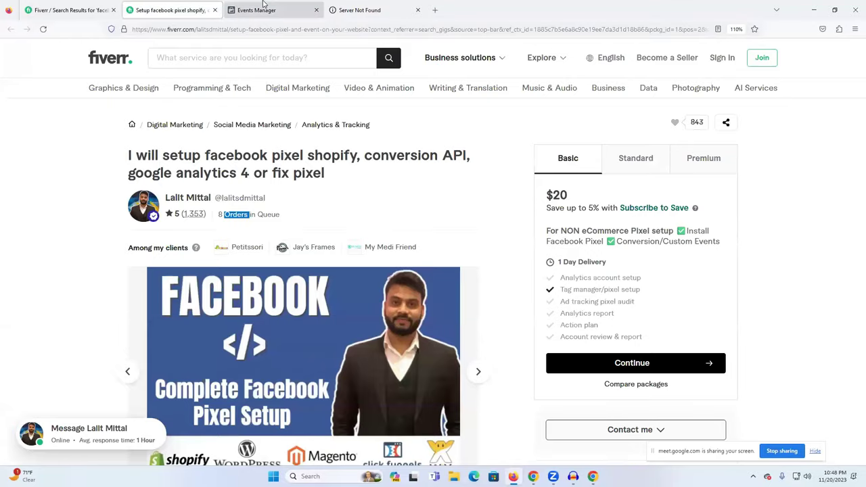
pyautogui.click(331, 9)
pyautogui.click(290, 6)
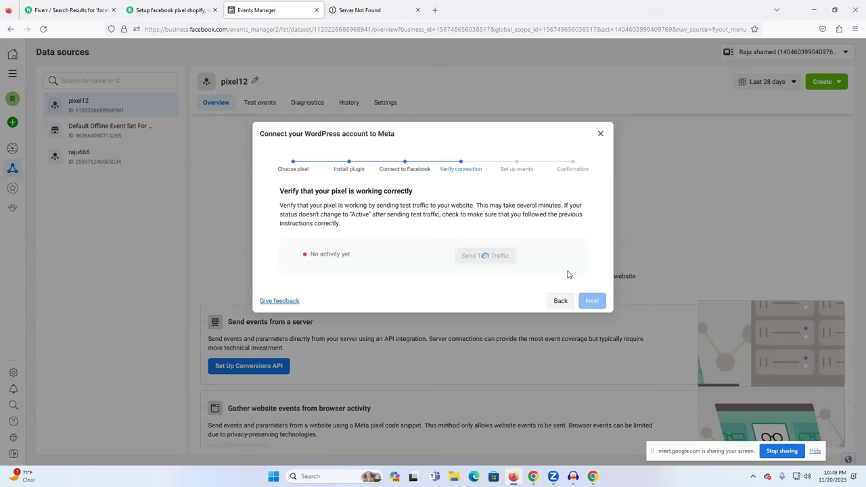
pyautogui.click(599, 132)
# Look over the setup options in the pixel12 overview and close the Server Not Found browser tab.
pyautogui.scroll(-3, 541, 149)
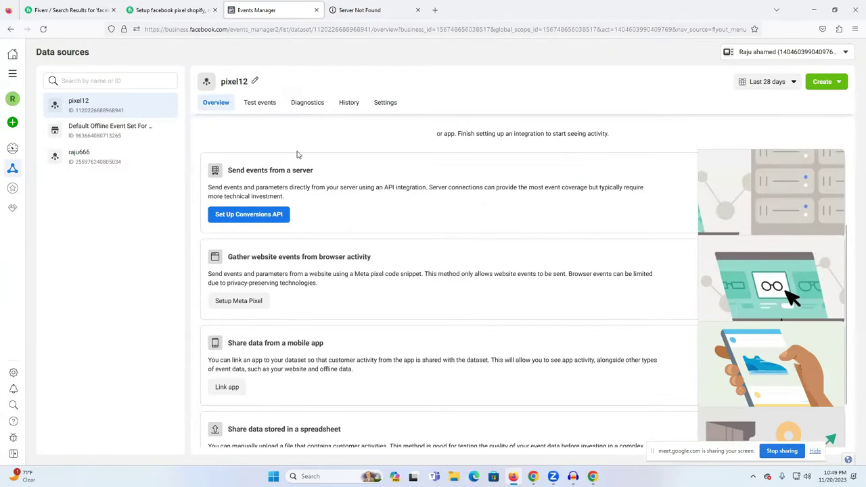
pyautogui.scroll(3, 358, 238)
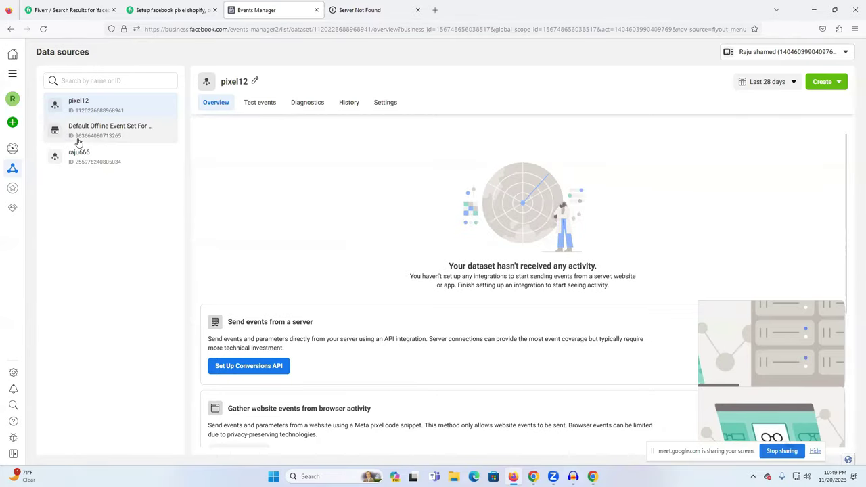
pyautogui.moveTo(11, 122)
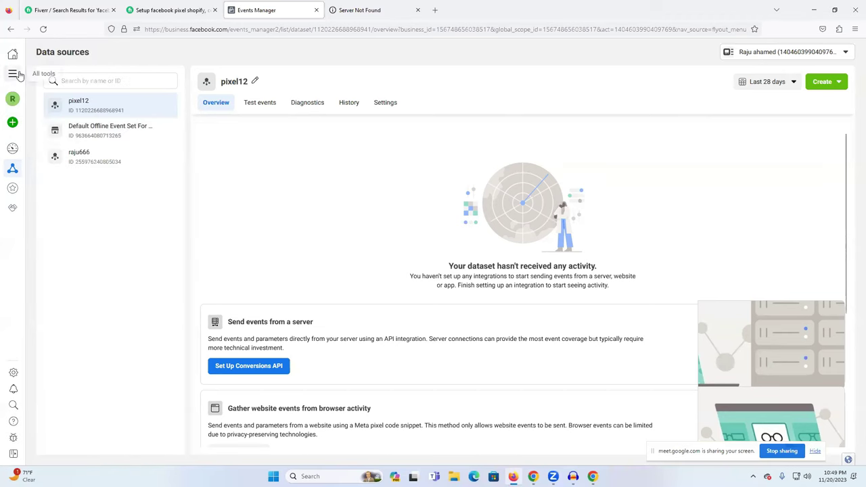
pyautogui.click(384, 9)
pyautogui.click(296, 7)
pyautogui.scroll(-2, 474, 303)
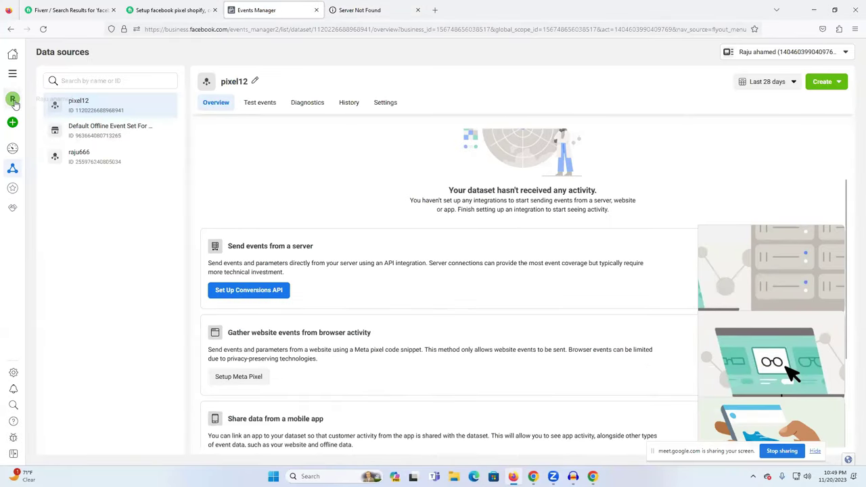
pyautogui.click(360, 9)
pyautogui.click(416, 10)
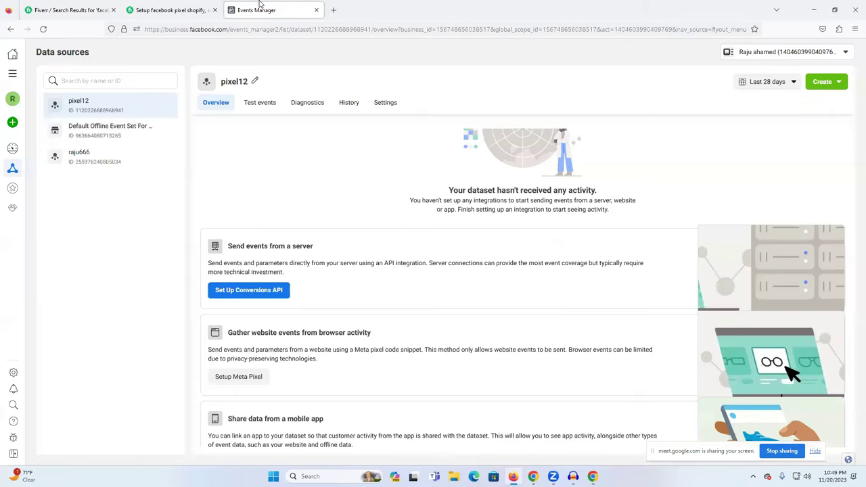
# Open Facebook in a new browser tab.
pyautogui.click(336, 9)
pyautogui.click(240, 308)
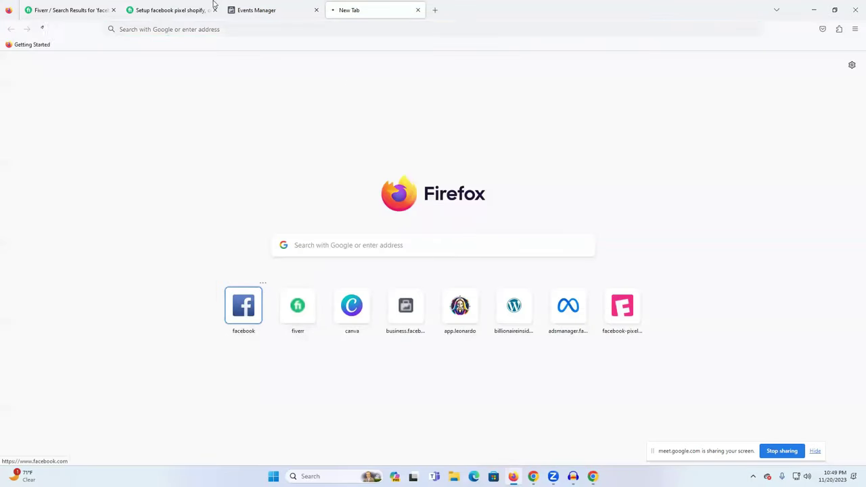
pyautogui.click(240, 8)
pyautogui.click(328, 8)
pyautogui.click(291, 9)
pyautogui.click(332, 8)
pyautogui.click(270, 6)
pyautogui.click(351, 8)
pyautogui.click(274, 8)
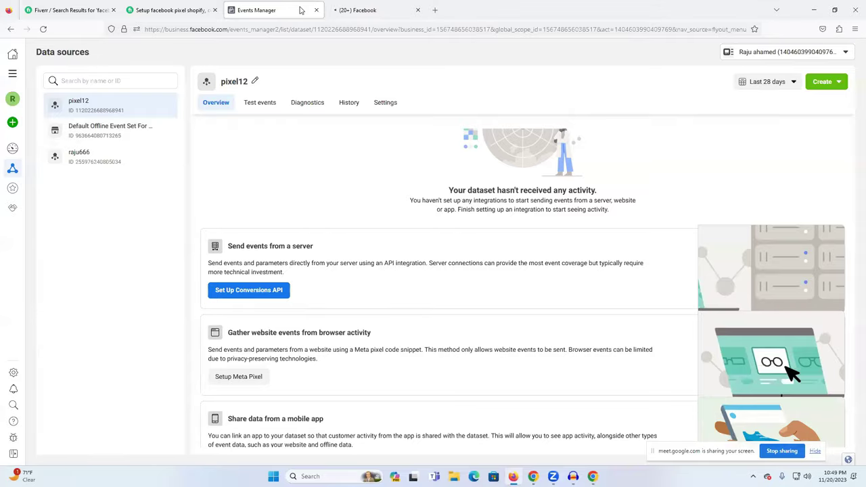
pyautogui.click(359, 8)
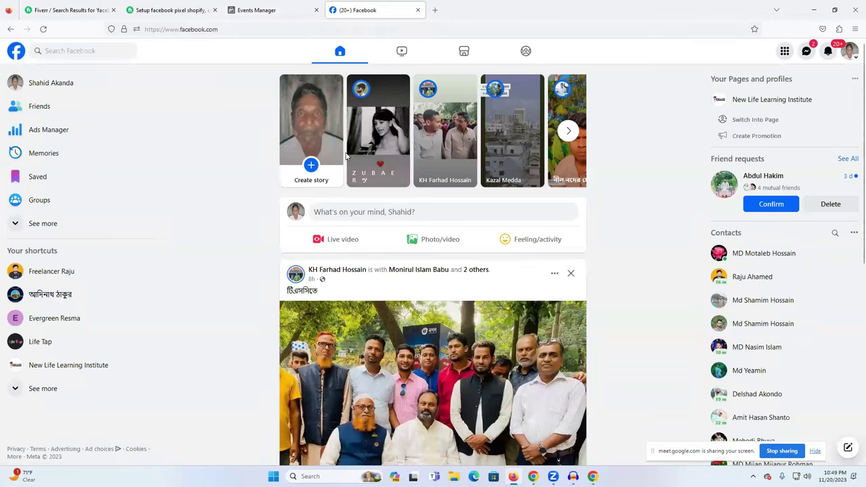
# Go from the Facebook home page to the Ads Manager account overview.
pyautogui.click(57, 133)
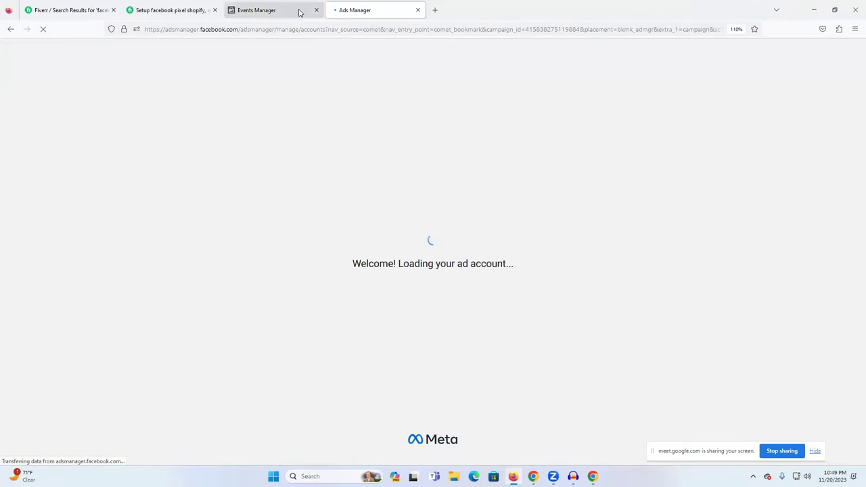
pyautogui.click(301, 10)
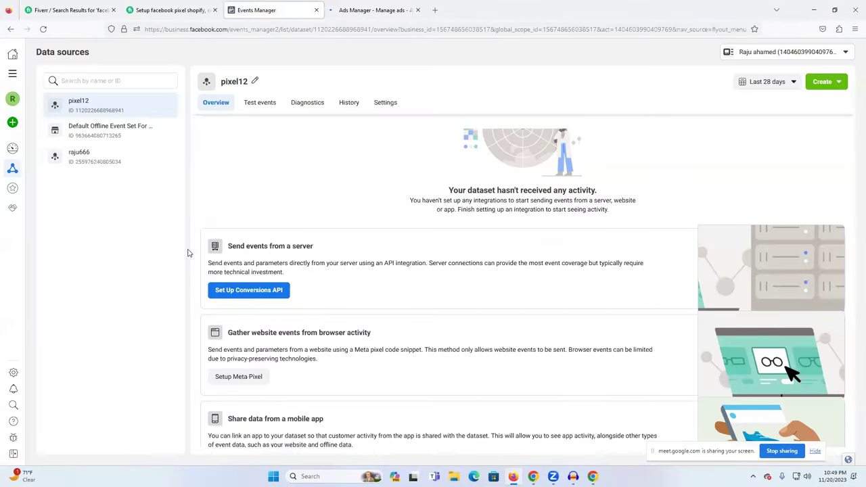
pyautogui.click(368, 9)
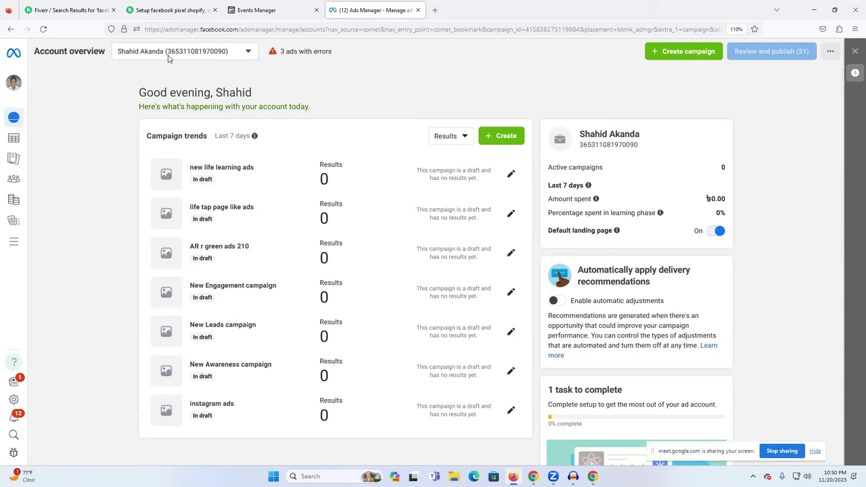
# Expand the ad account selector to see more ad accounts, check the list and close it without switching.
pyautogui.click(169, 58)
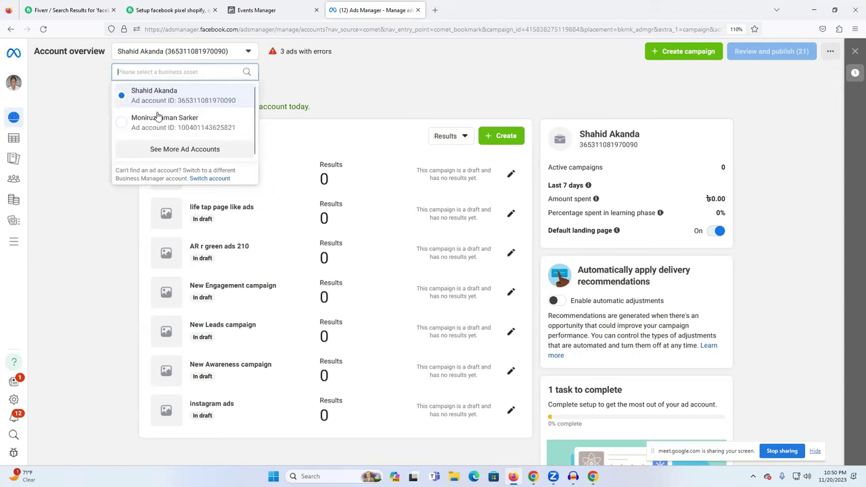
pyautogui.click(170, 151)
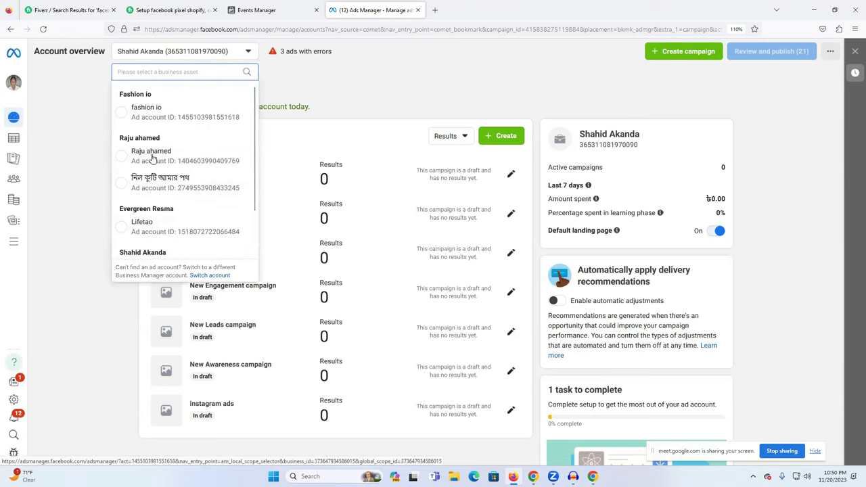
pyautogui.click(399, 73)
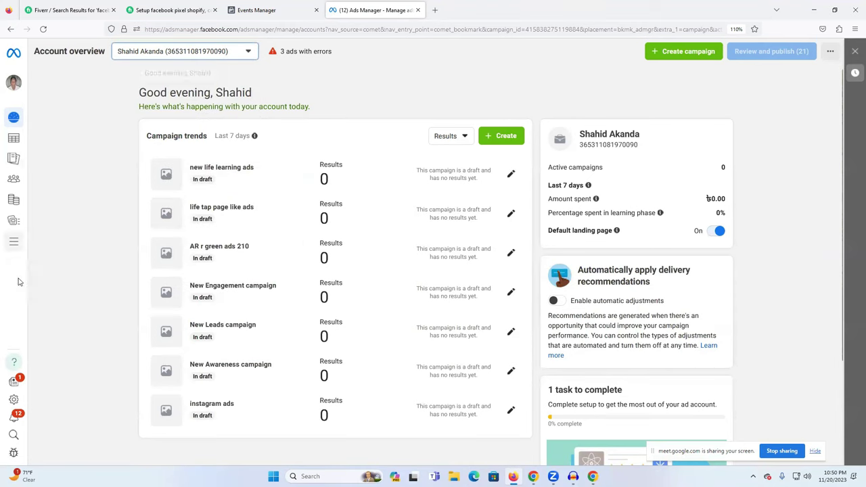
# Go from Ads Manager to Business settings and choose the business that has two ad accounts.
pyautogui.click(31, 243)
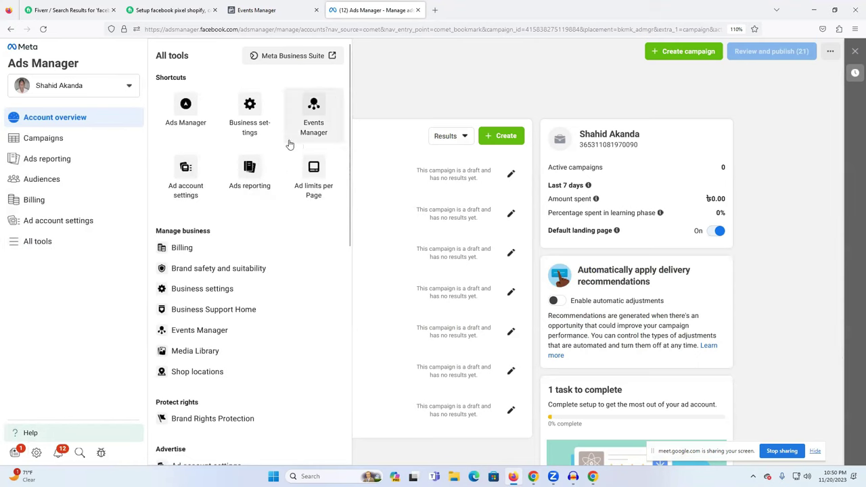
pyautogui.click(215, 297)
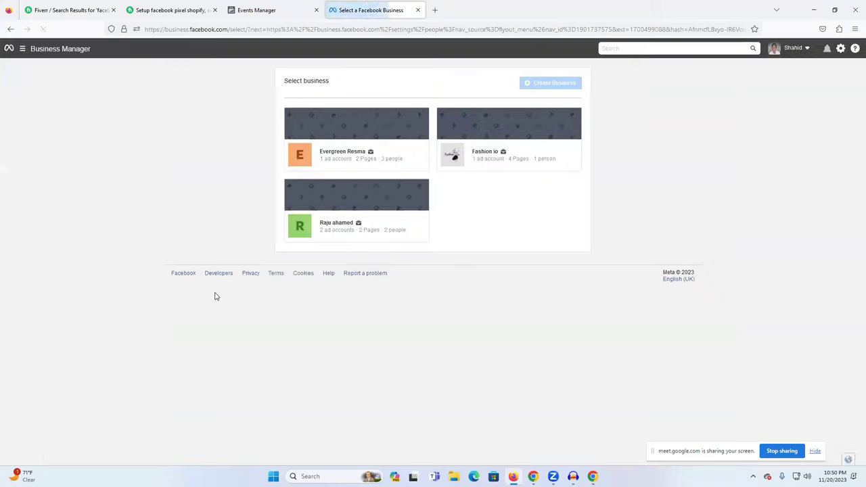
pyautogui.click(335, 236)
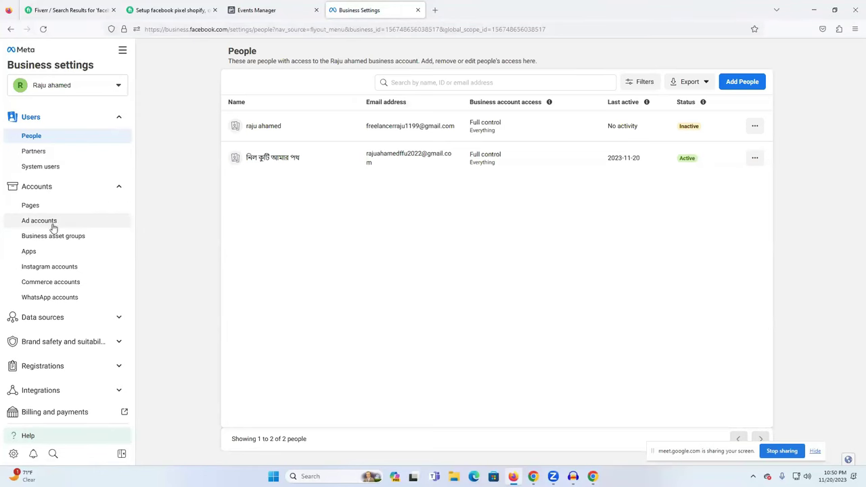
# Check the Pixels page under the business's data sources and open the Datasets list.
pyautogui.click(47, 317)
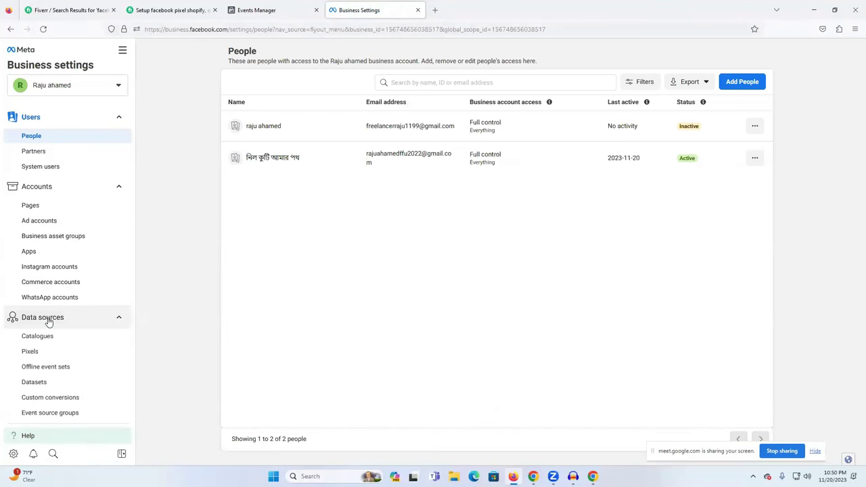
pyautogui.click(47, 357)
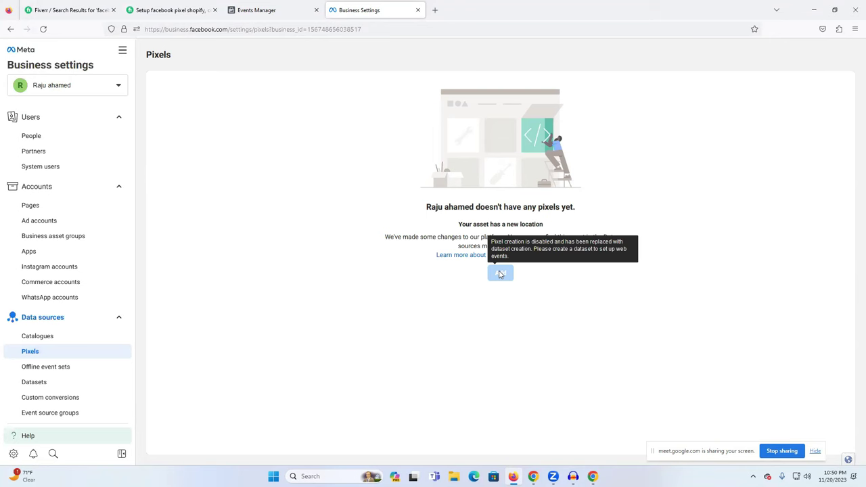
pyautogui.click(38, 386)
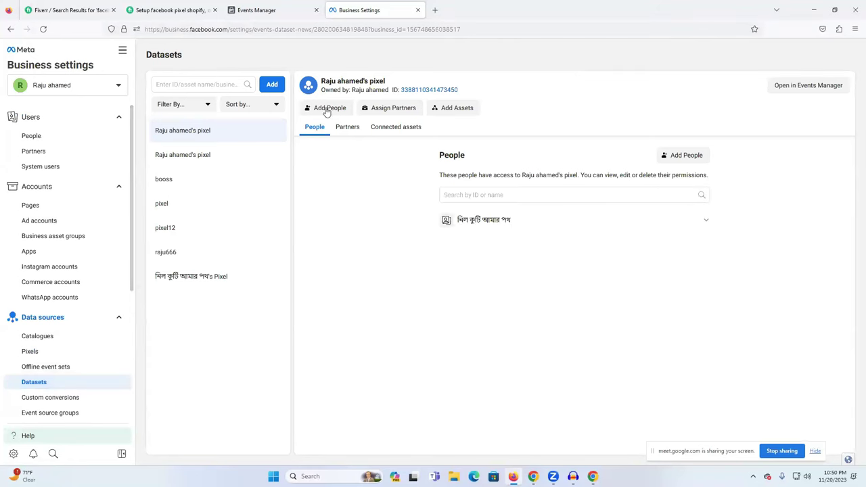
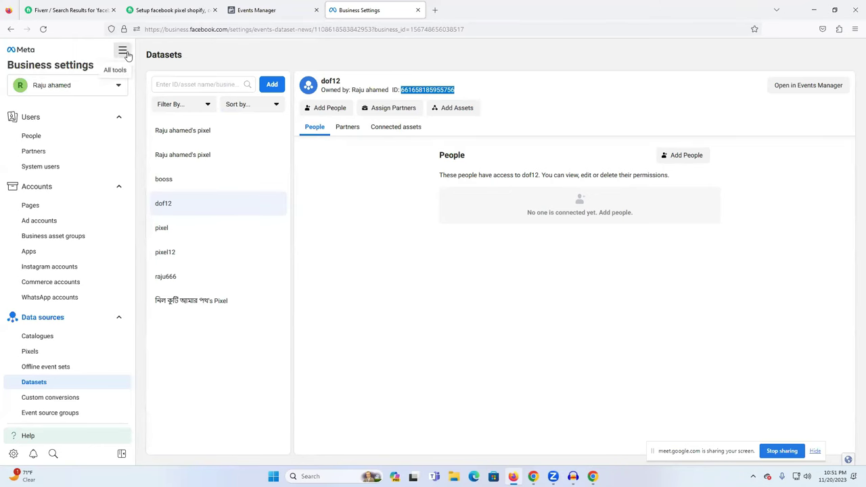
# Go from Business settings to Events Manager and select Web as the new data source type, closing the dialog without connecting.
pyautogui.click(123, 52)
pyautogui.click(287, 115)
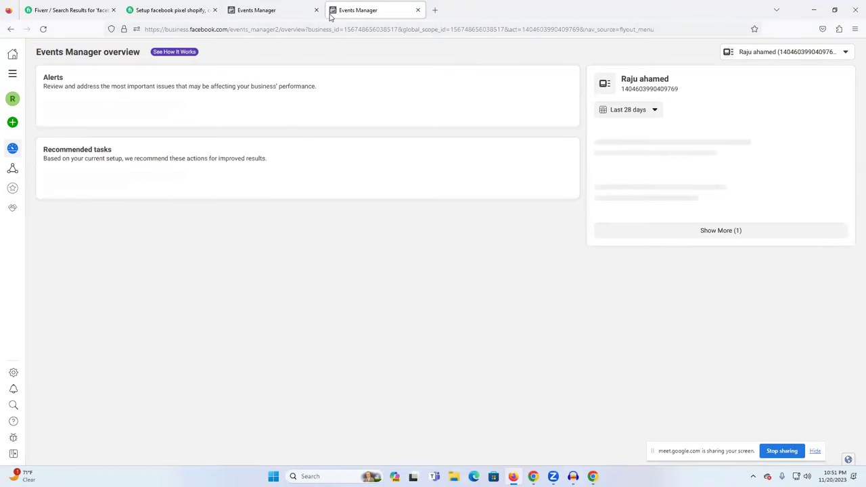
pyautogui.moveTo(14, 127)
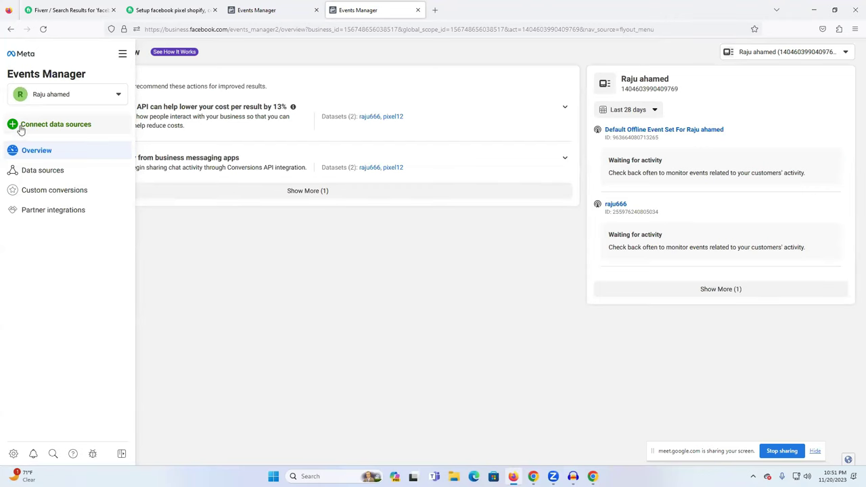
pyautogui.click(81, 126)
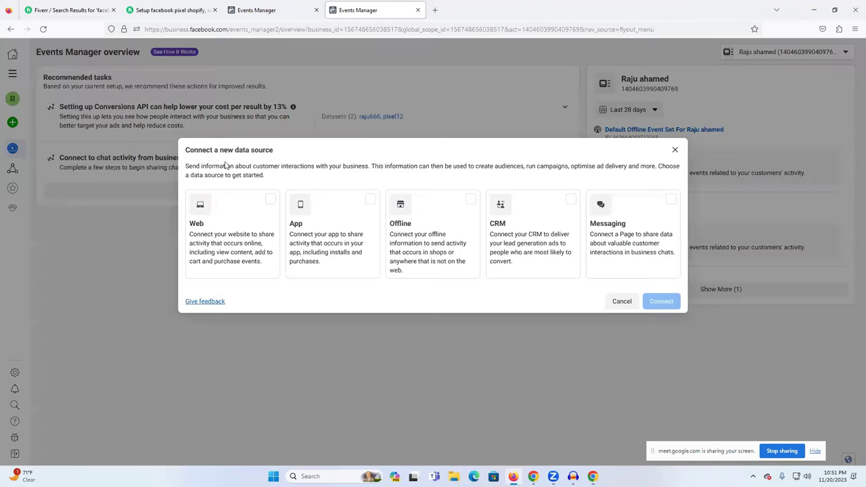
pyautogui.click(242, 242)
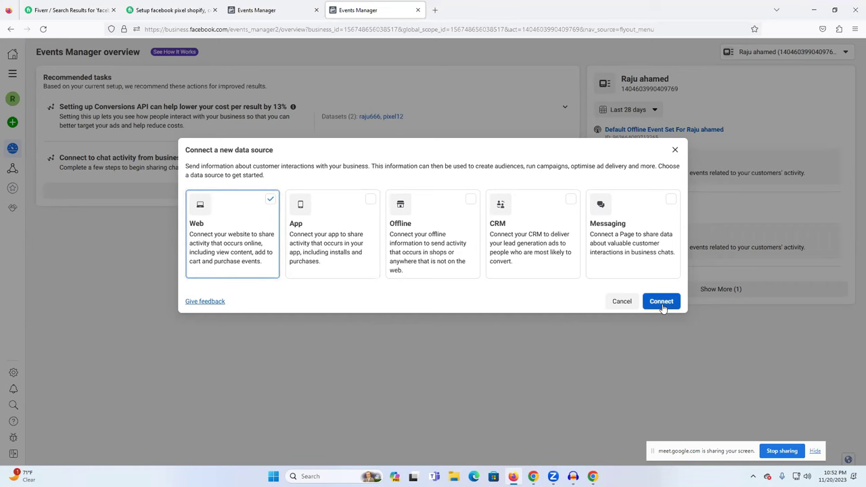
pyautogui.click(674, 149)
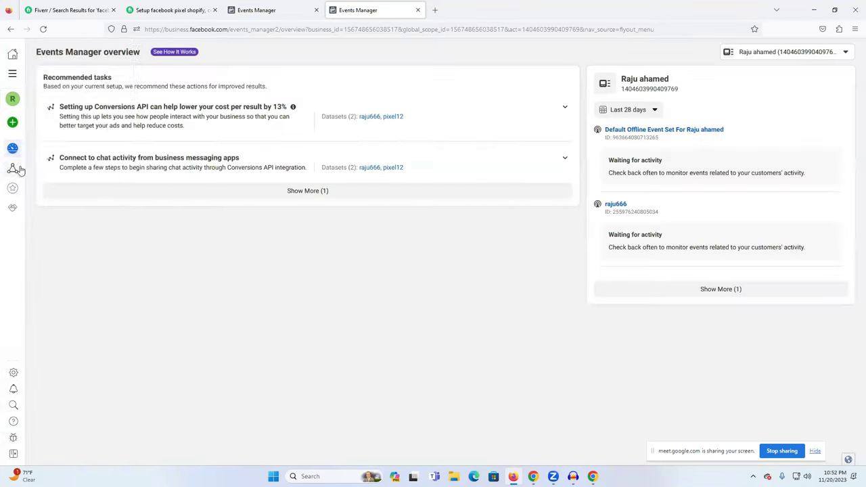
# Open the Data sources list in Events Manager and look at the new data source dialog again before closing it.
pyautogui.click(38, 171)
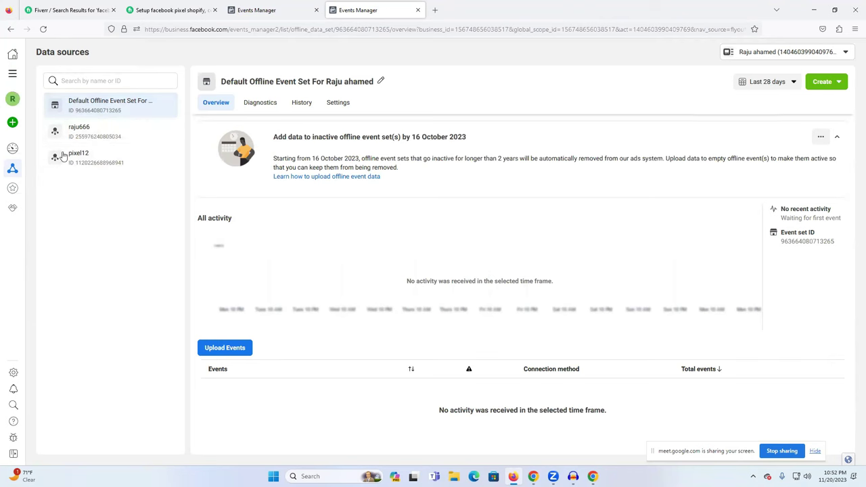
pyautogui.click(14, 127)
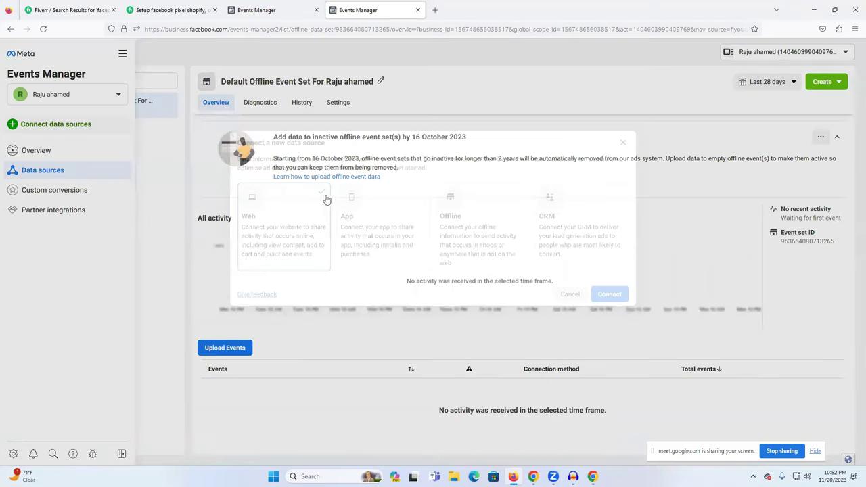
pyautogui.click(675, 148)
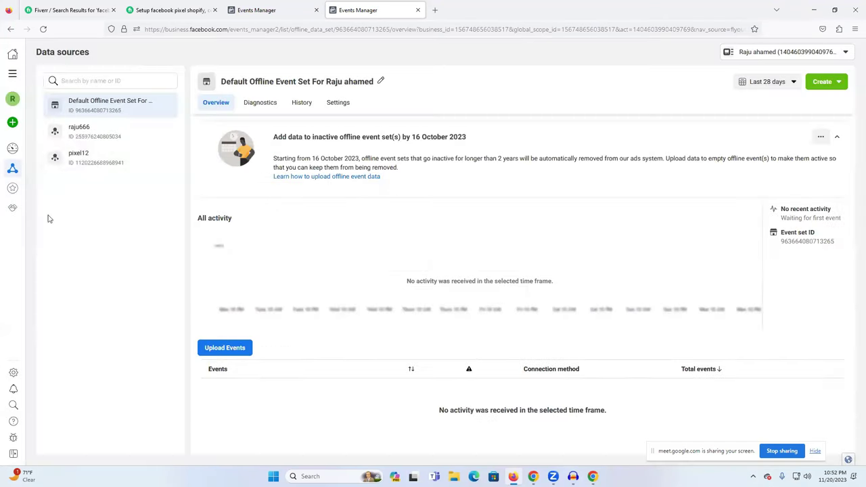
# Go from the pixel12 Events Manager tab to Business settings and open the Datasets list, checking the Pixels page on the way.
pyautogui.click(281, 8)
pyautogui.moveTo(13, 68)
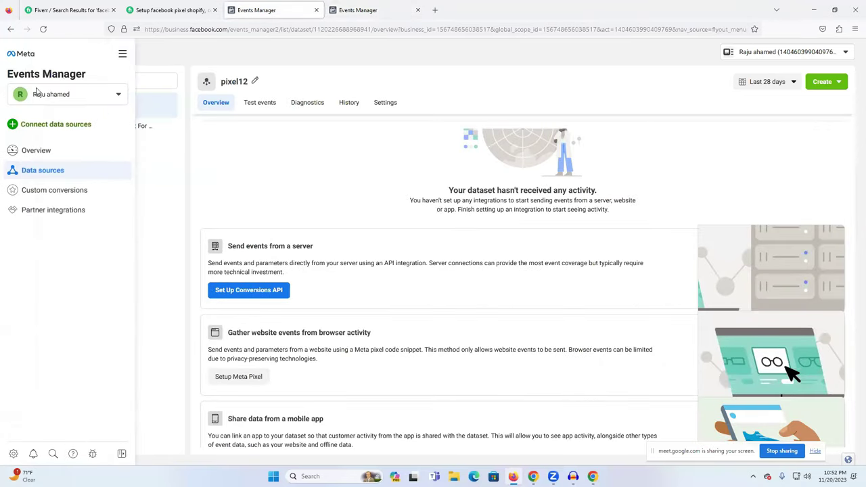
pyautogui.click(122, 53)
pyautogui.click(192, 291)
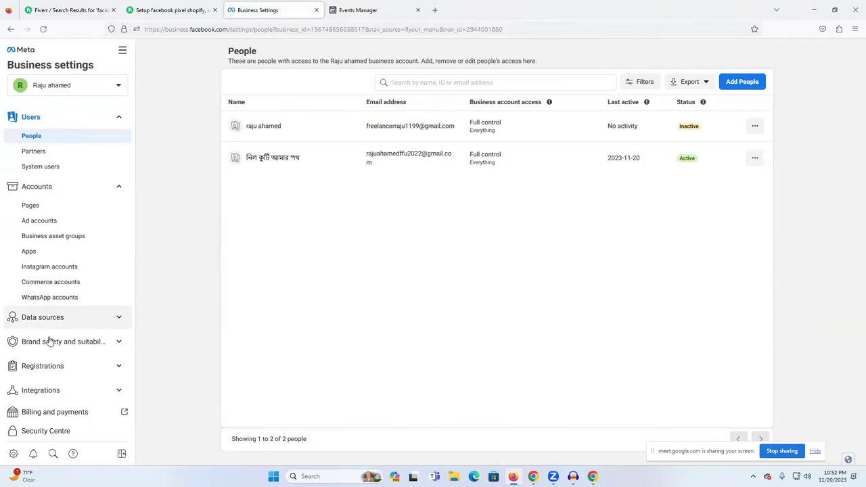
pyautogui.click(59, 322)
pyautogui.click(47, 356)
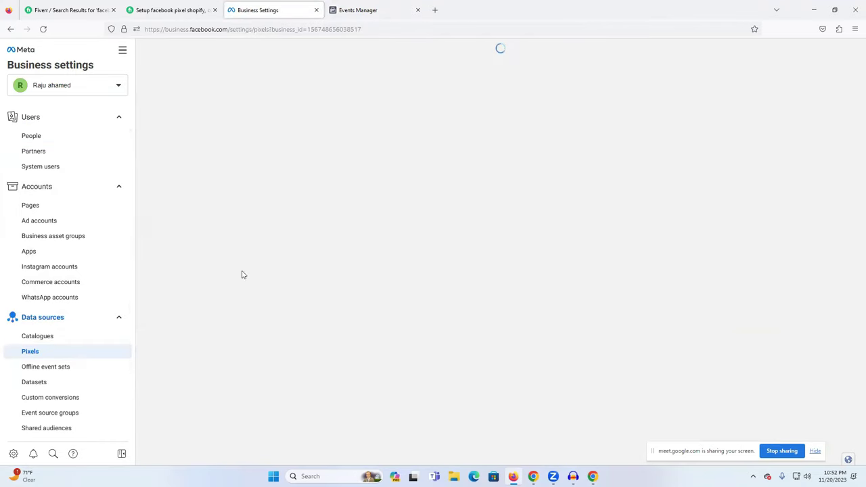
pyautogui.click(38, 387)
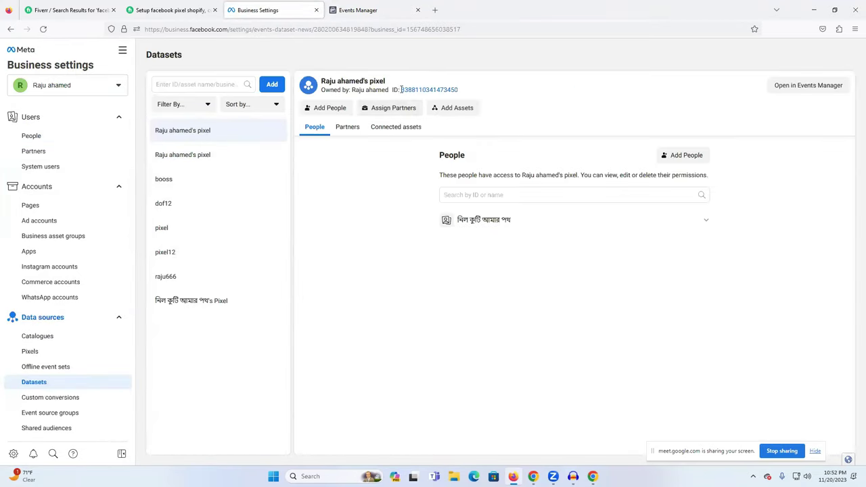
# Highlight the dataset ID of the first dataset to show where it is, and clear the selection.
pyautogui.moveTo(401, 89); pyautogui.dragTo(489, 102)
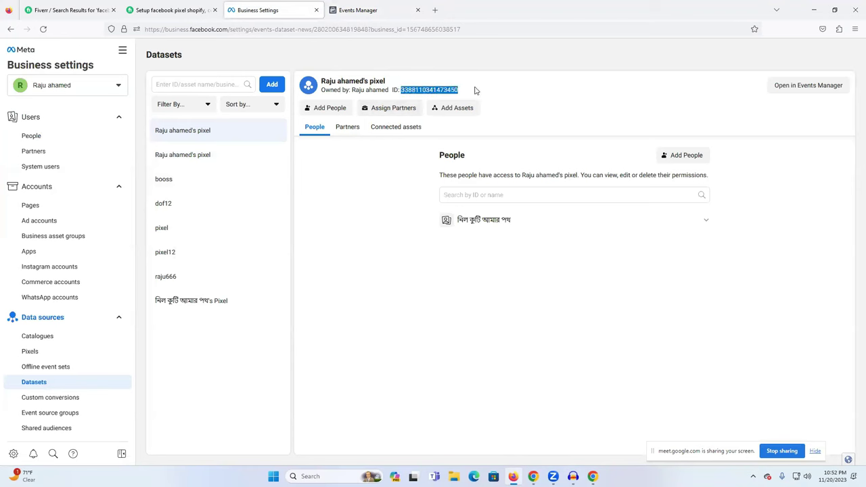
pyautogui.moveTo(464, 91); pyautogui.dragTo(407, 93)
pyautogui.moveTo(471, 91); pyautogui.dragTo(403, 91)
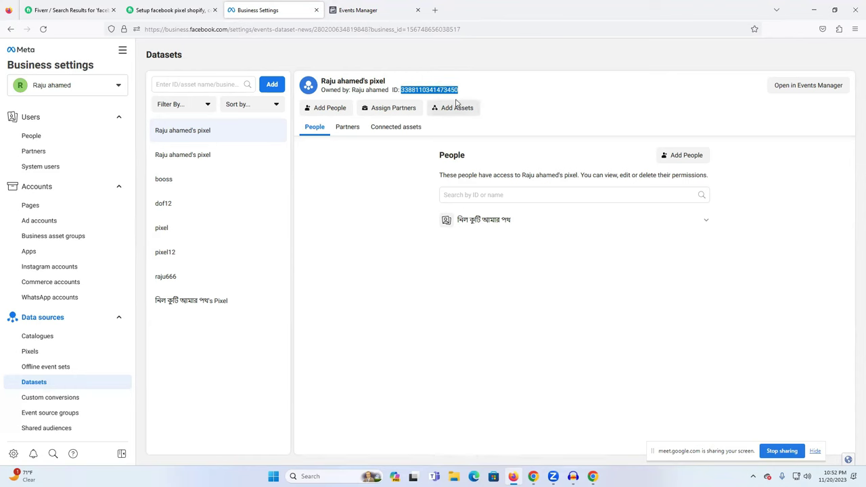
pyautogui.click(426, 91)
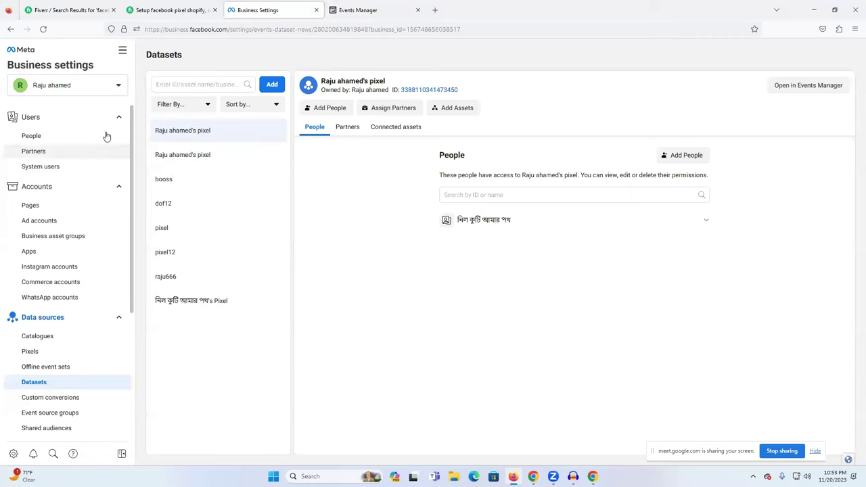
# Return to the Events Manager tab, connect a new Web data source and create its dataset with the name cof12.
pyautogui.click(361, 5)
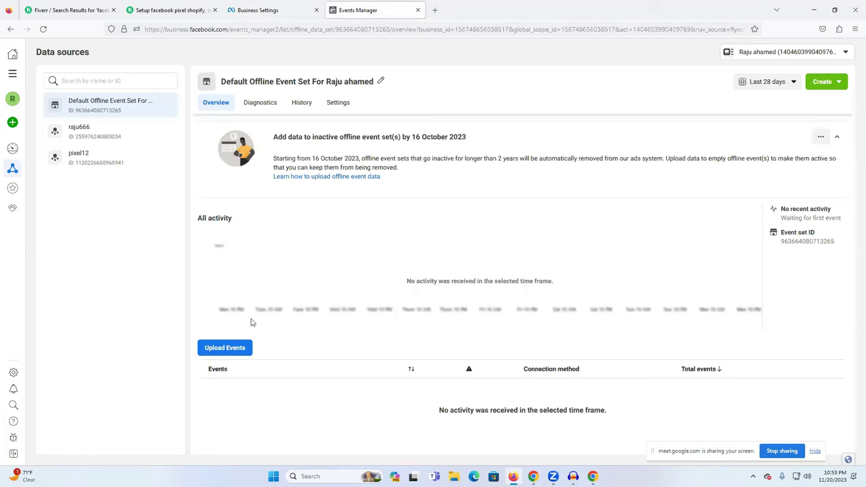
pyautogui.moveTo(12, 127)
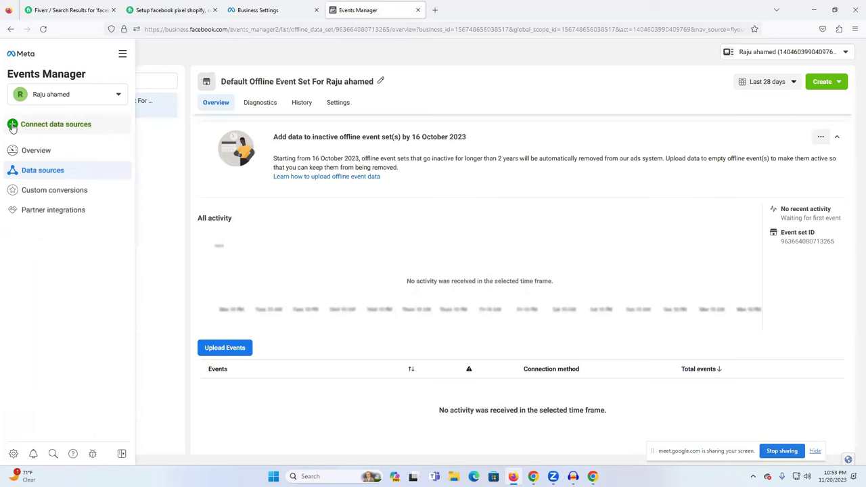
pyautogui.click(62, 126)
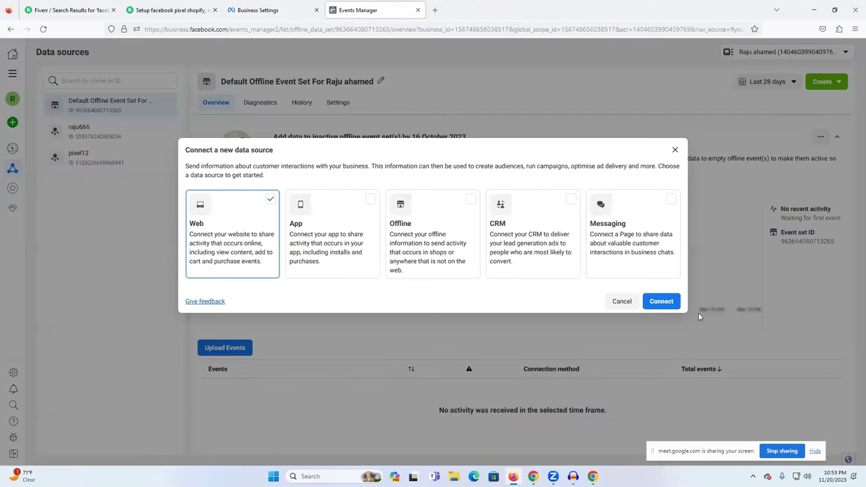
pyautogui.click(660, 302)
pyautogui.click(401, 196)
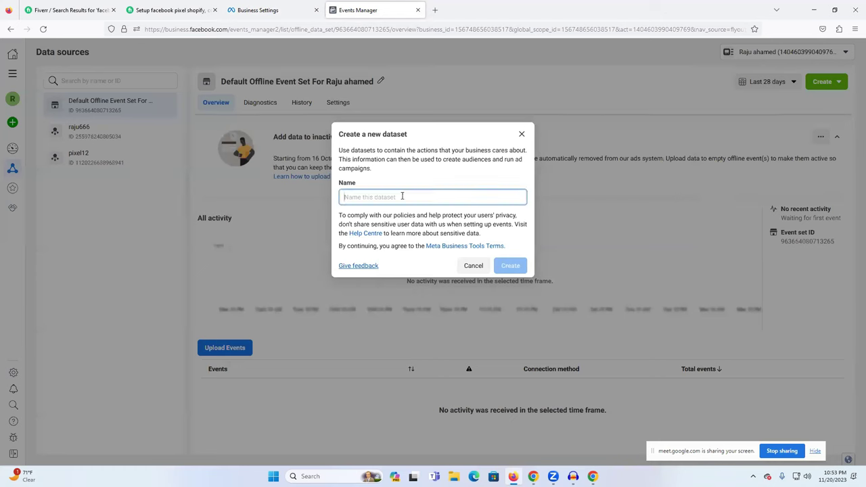
pyautogui.write('cof12')
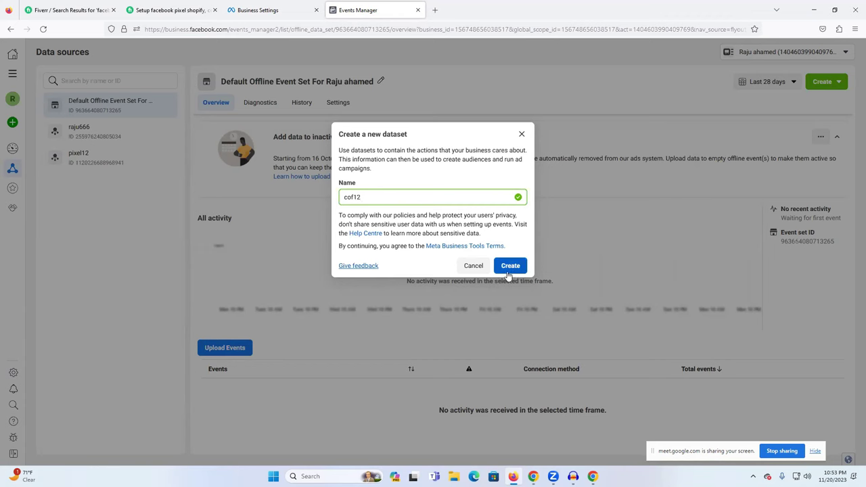
pyautogui.click(510, 266)
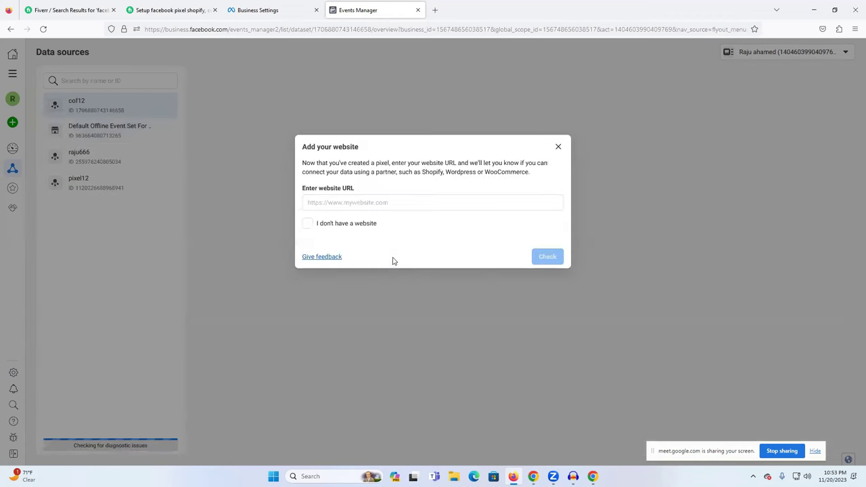
# Mark the cof12 dataset as having no website and choose Get guidance as the way to find a setup method.
pyautogui.click(308, 223)
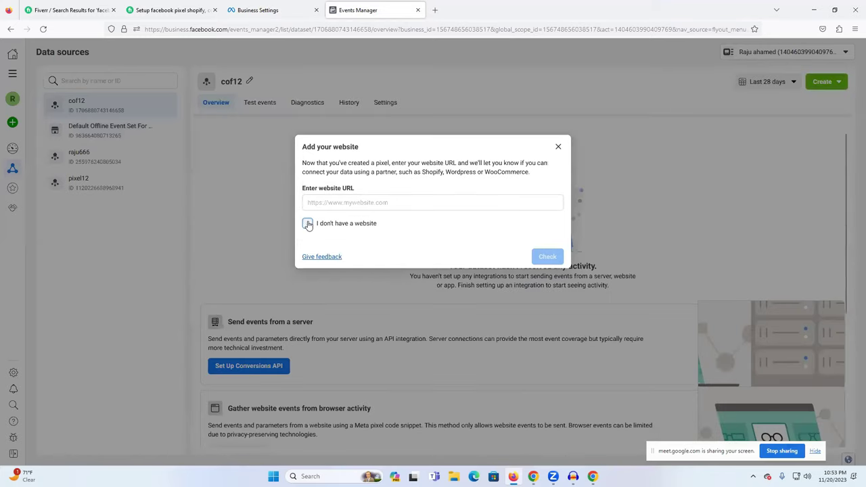
pyautogui.click(544, 259)
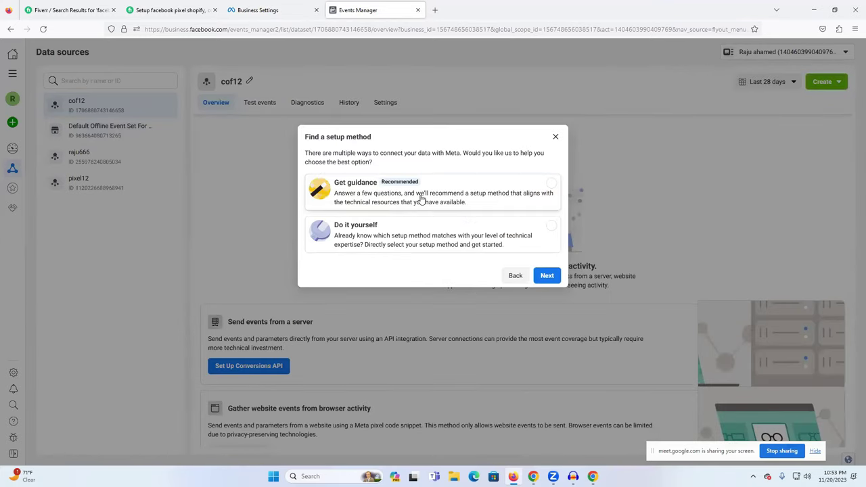
pyautogui.click(420, 196)
pyautogui.click(547, 277)
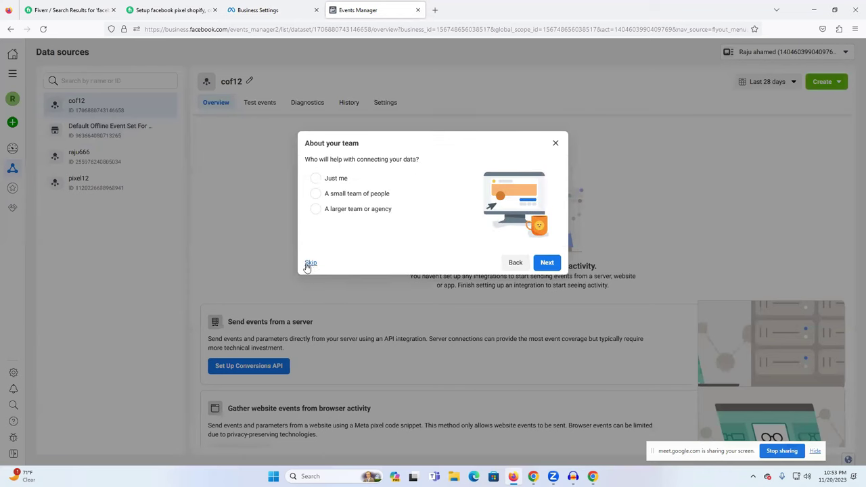
# Skip the guidance questions about the team, technical resources and the rest to reach the recommended setup method.
pyautogui.click(309, 264)
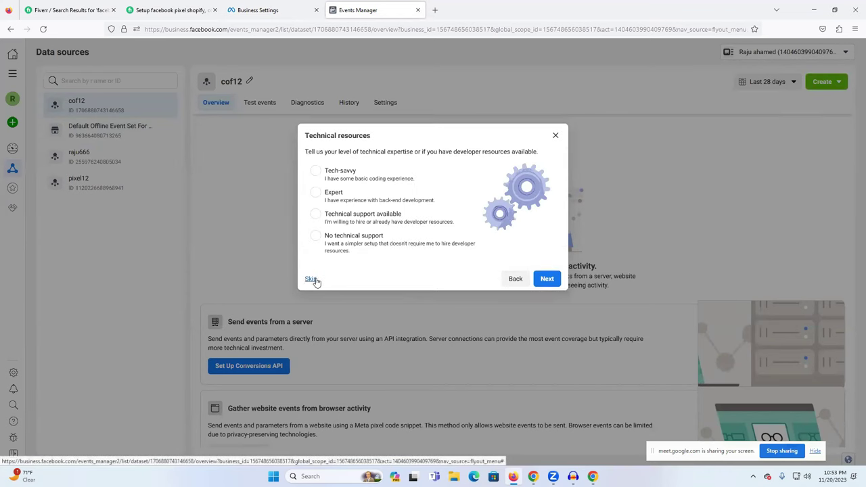
pyautogui.click(312, 279)
pyautogui.click(308, 265)
pyautogui.click(308, 265)
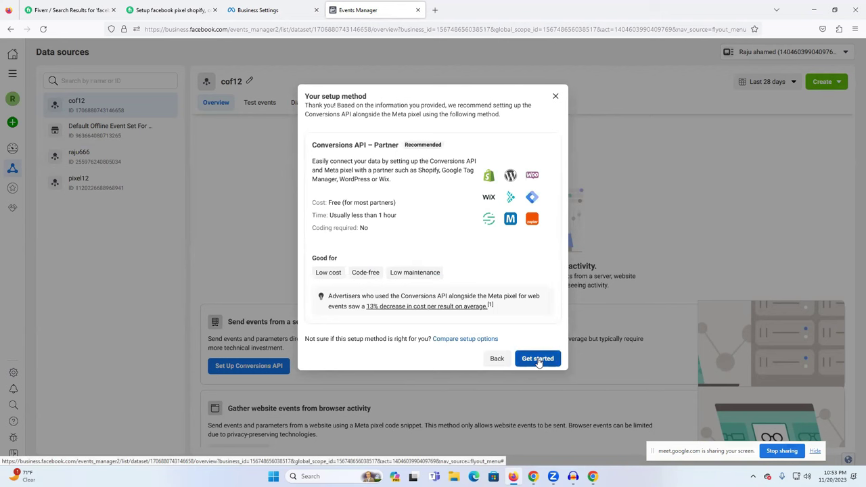
# Start the recommended partner setup for connecting WordPress to Meta, view the pixels offered for connection, and close the setup.
pyautogui.click(538, 361)
pyautogui.click(593, 262)
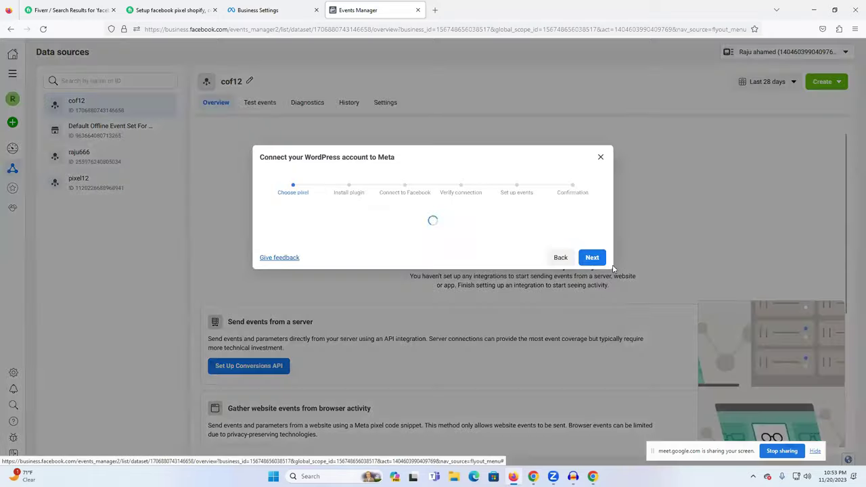
pyautogui.click(327, 241)
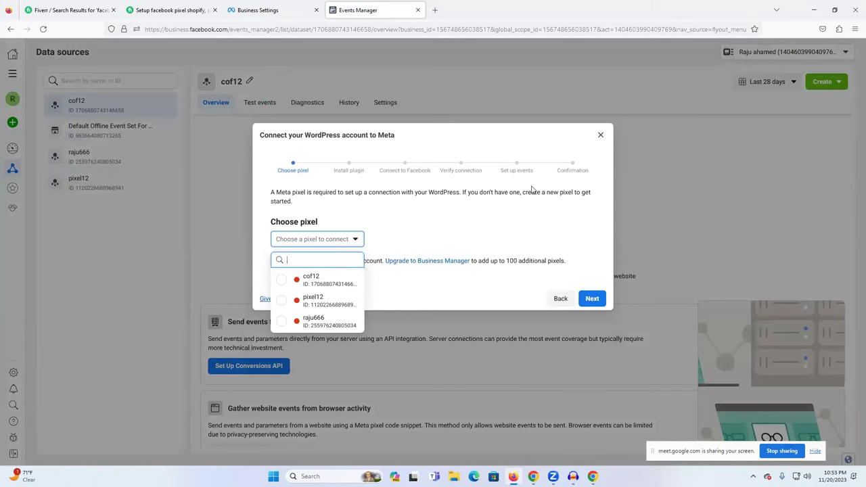
pyautogui.click(600, 136)
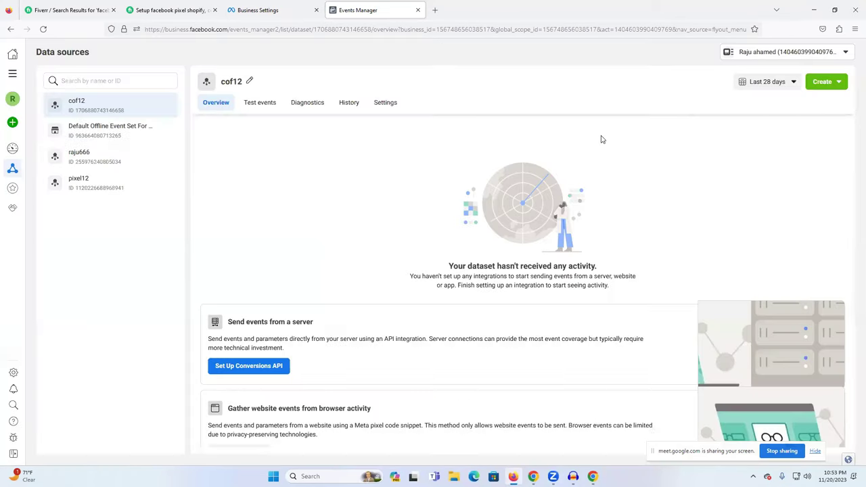
# Look over the setup options of cof12, view the other data sources one by one, and return to the cof12 overview.
pyautogui.scroll(-3, 253, 311)
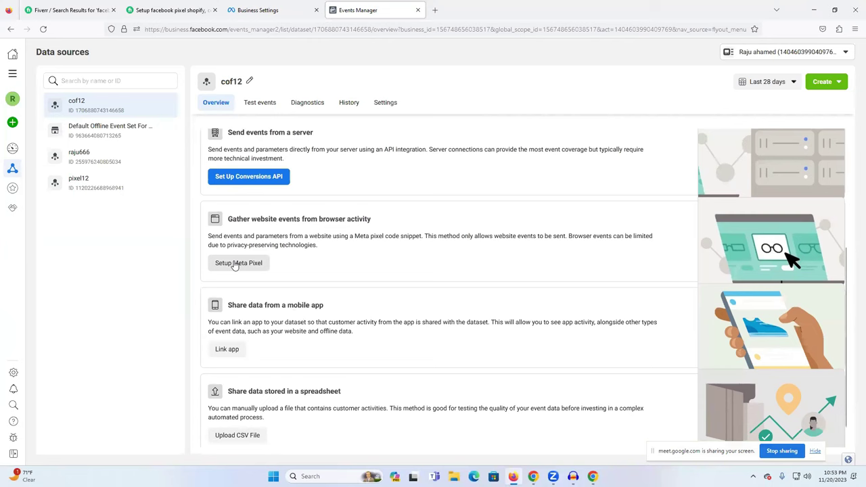
pyautogui.click(125, 126)
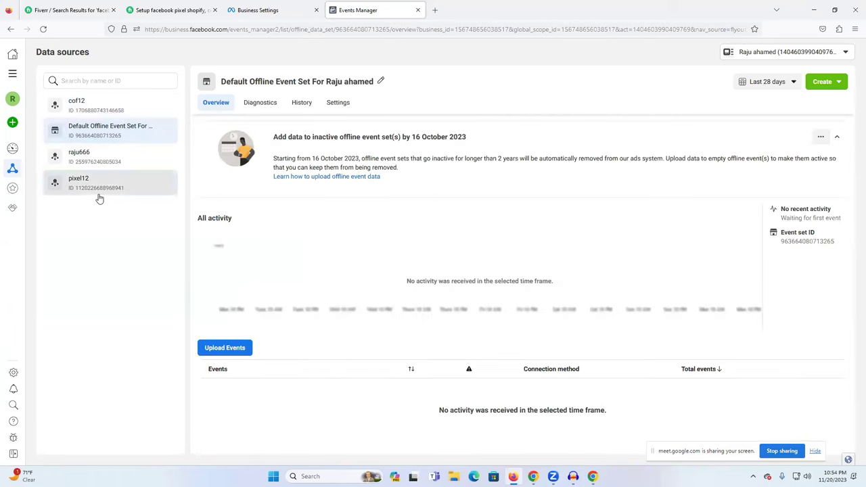
pyautogui.click(100, 191)
pyautogui.click(103, 158)
pyautogui.click(132, 112)
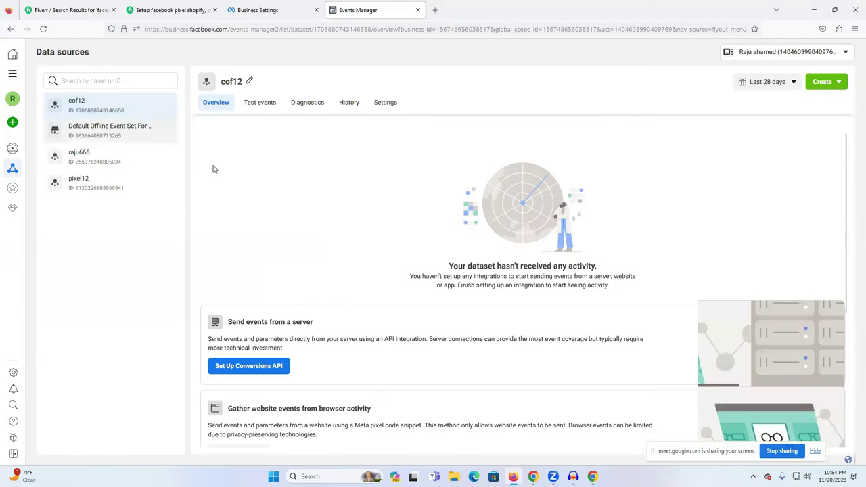
# Start the Meta Pixel setup for cof12 with manual code installation and highlight the Copy base code heading.
pyautogui.scroll(-2, 579, 341)
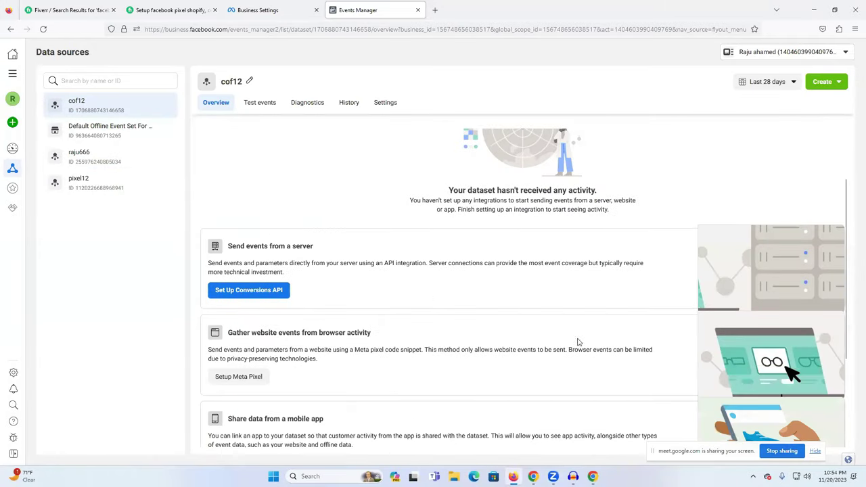
pyautogui.click(238, 382)
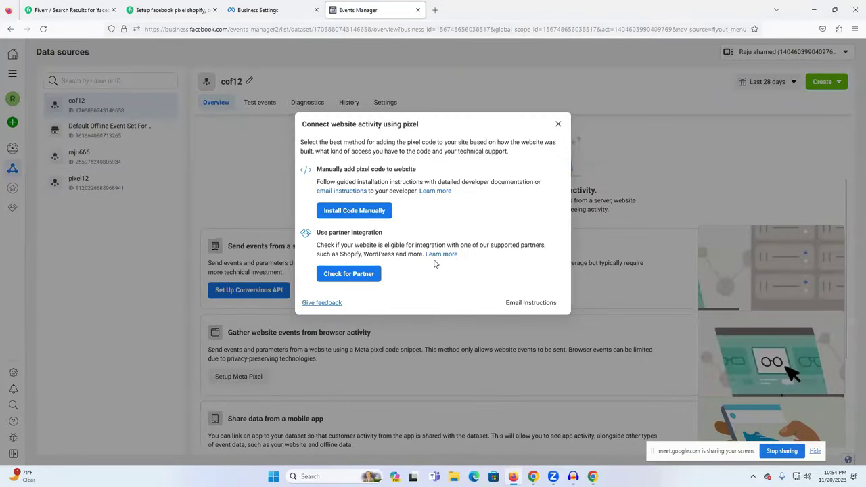
pyautogui.click(363, 215)
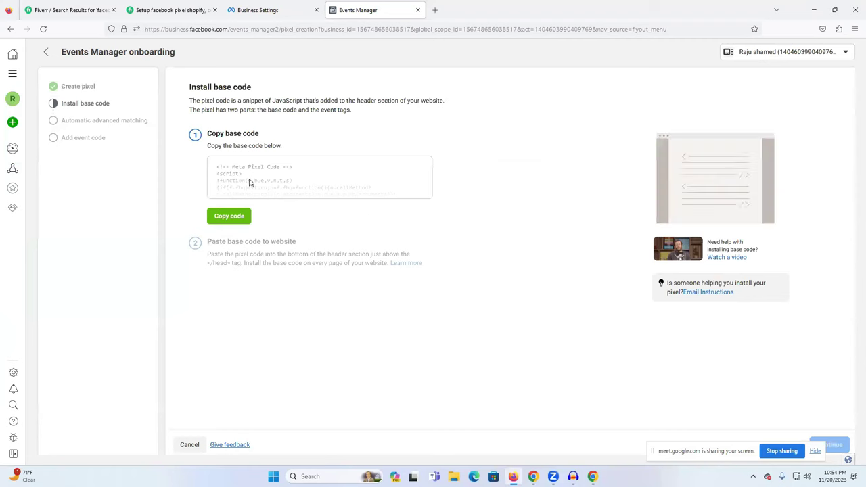
pyautogui.moveTo(209, 133); pyautogui.dragTo(282, 138)
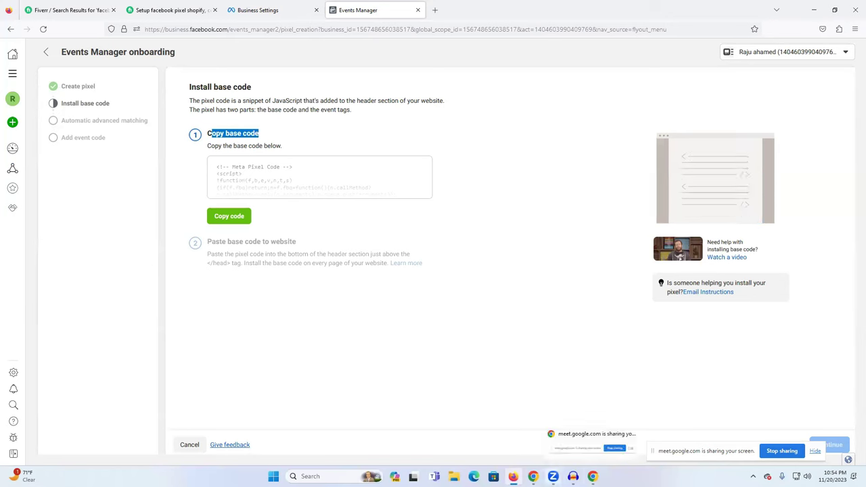
# Switch to Chrome with the billionaireinsideofficial.com site, open the Chrome Web Store from the extension management page, and close that management page.
pyautogui.hotkey('alt', 'Tab')
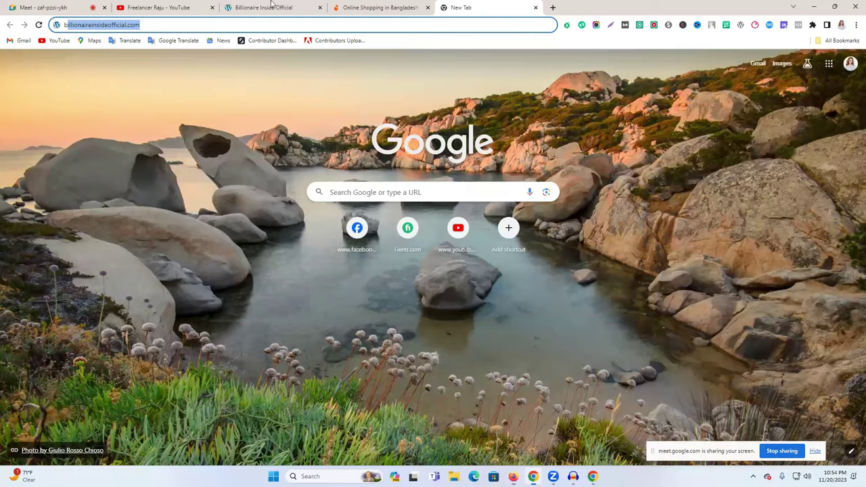
pyautogui.press('Return')
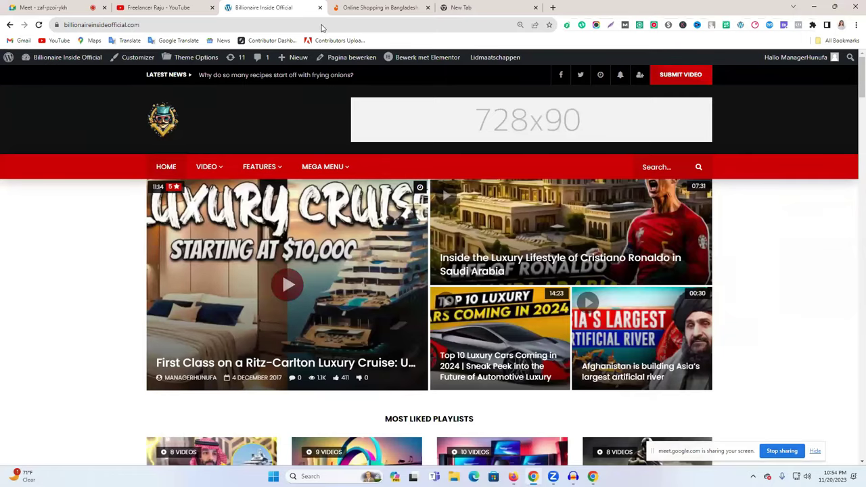
pyautogui.click(812, 25)
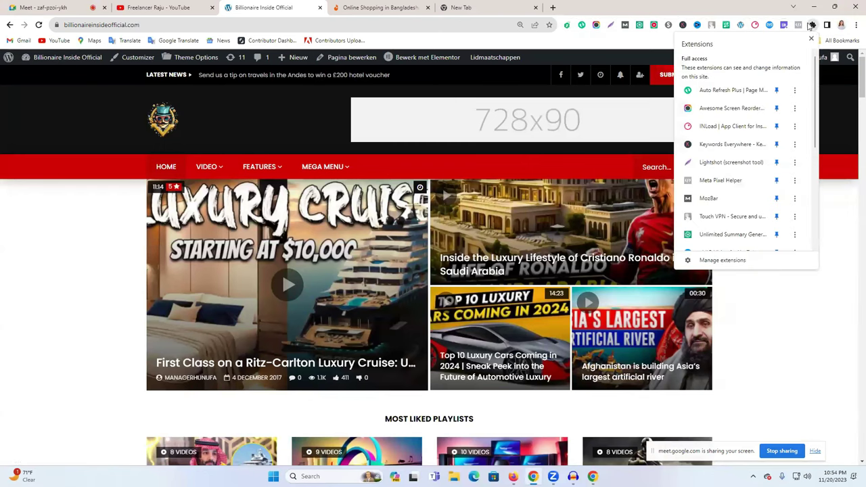
pyautogui.scroll(-1, 737, 223)
pyautogui.click(721, 260)
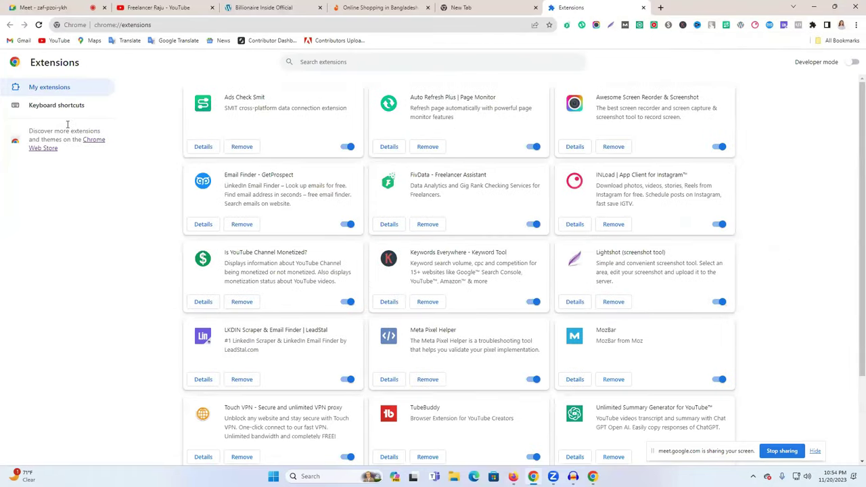
pyautogui.click(43, 148)
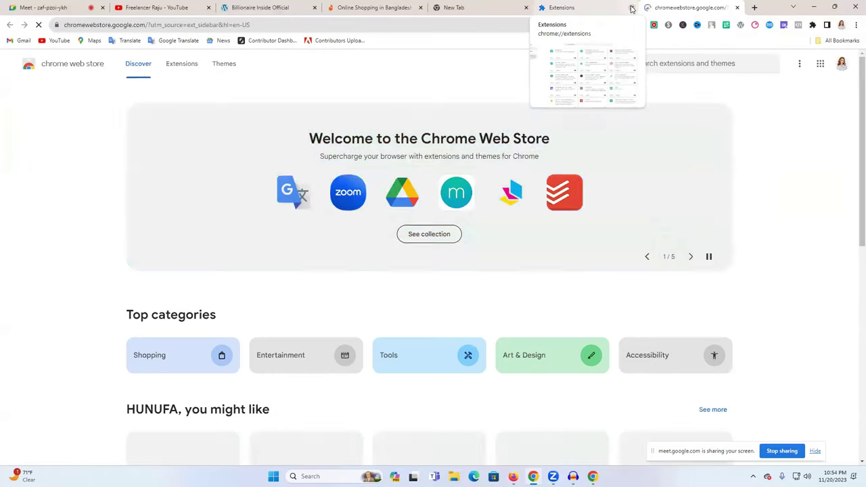
pyautogui.click(632, 8)
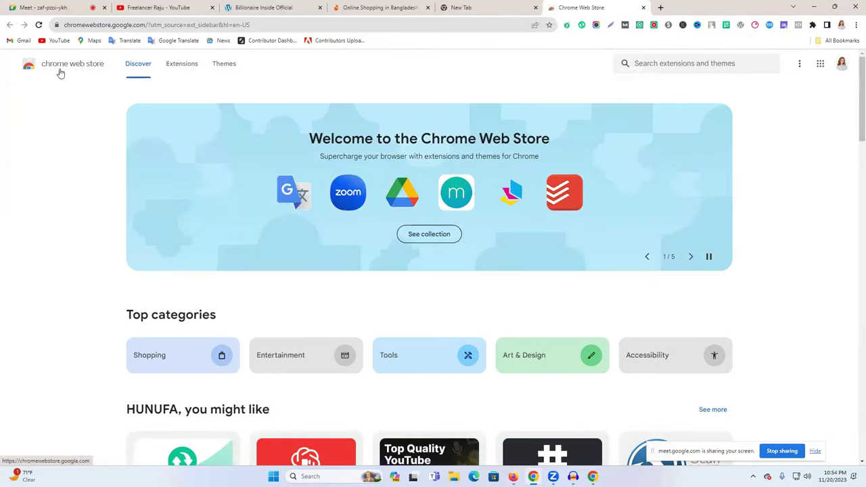
# Search the store's extensions for "facebook pixel helper" and open the Meta Pixel Helper page.
pyautogui.click(184, 66)
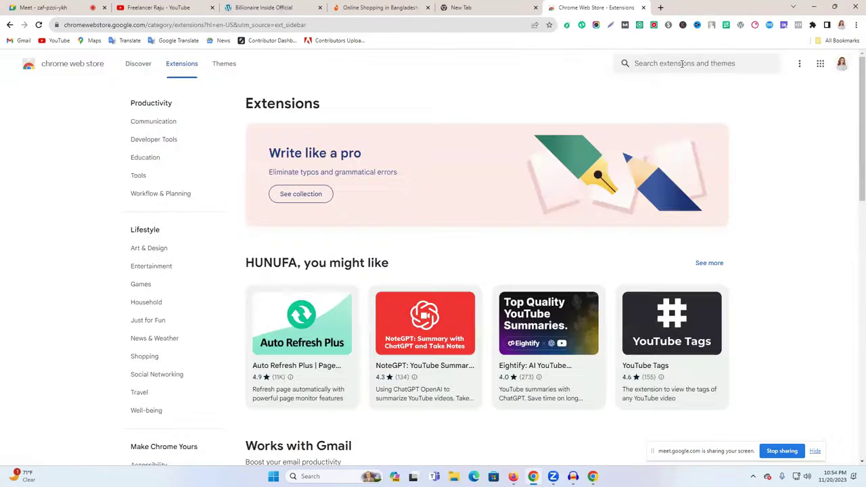
pyautogui.click(682, 63)
pyautogui.write('facebook pixel helper')
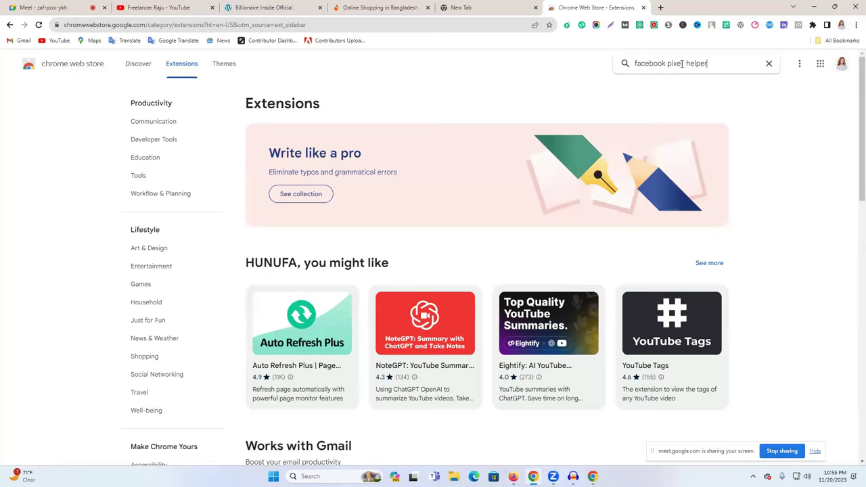
pyautogui.press('Return')
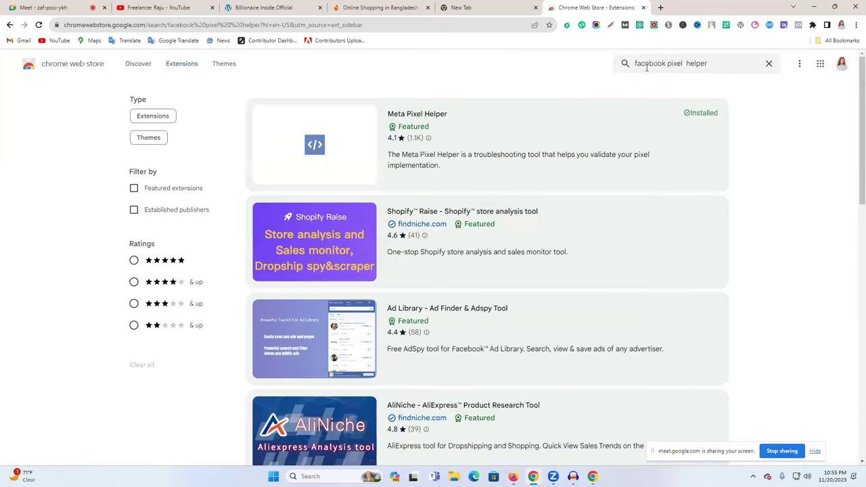
pyautogui.click(441, 118)
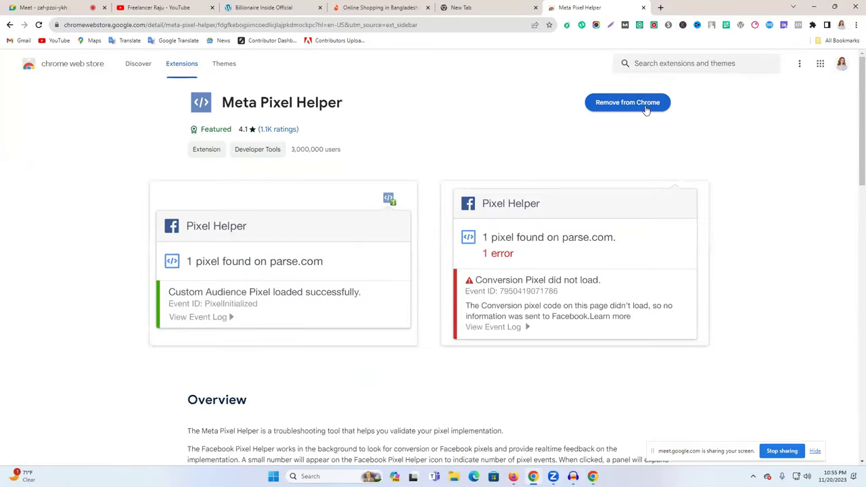
# Find Meta Pixel Helper among the installed browser extensions, unpin it, and pin it again.
pyautogui.click(813, 25)
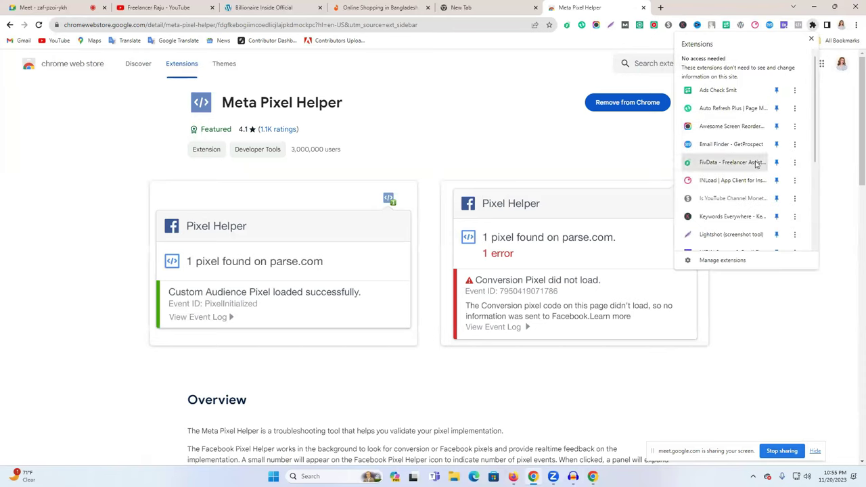
pyautogui.scroll(-3, 753, 166)
pyautogui.scroll(-2, 759, 169)
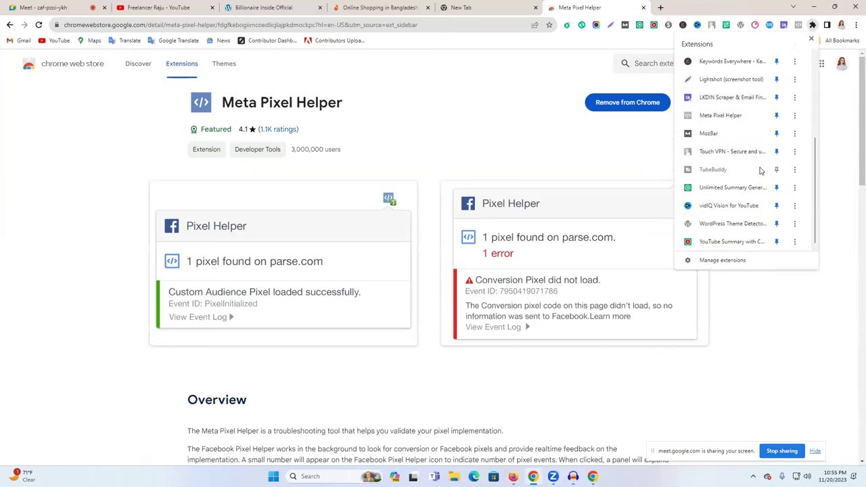
pyautogui.scroll(5, 761, 193)
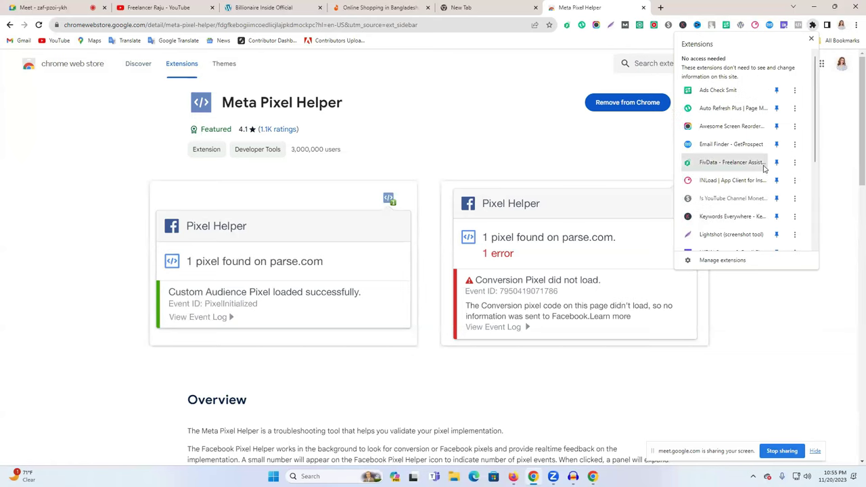
pyautogui.scroll(-2, 755, 192)
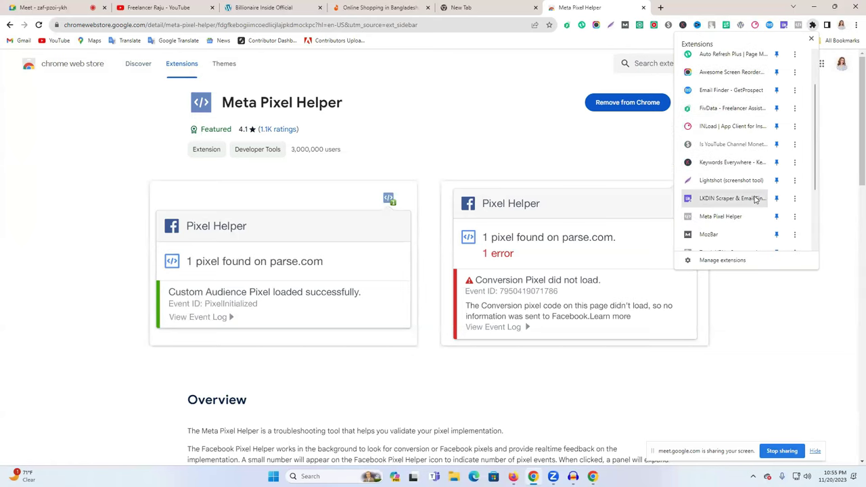
pyautogui.click(776, 217)
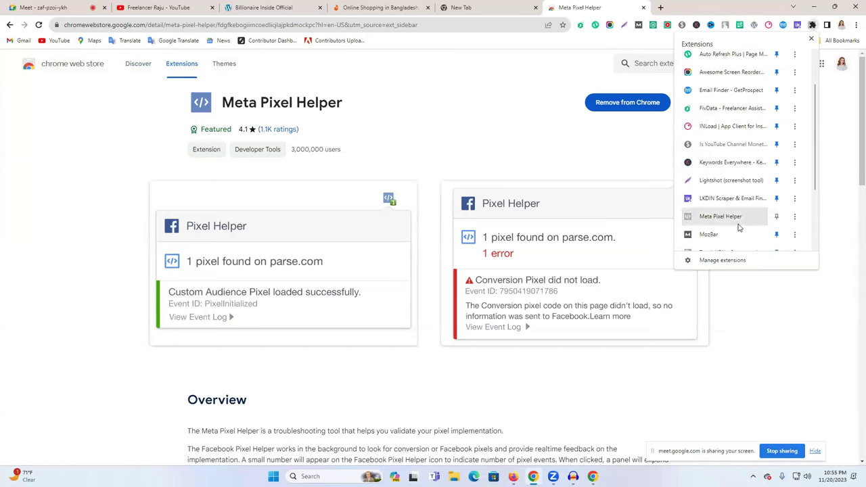
pyautogui.click(776, 217)
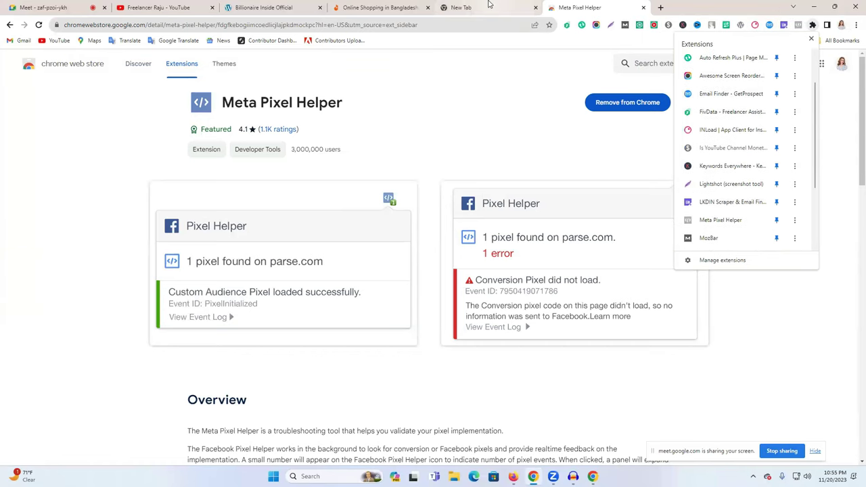
# Close the empty new tab, reload billionaireinsideofficial.com, and check it for a pixel with Meta Pixel Helper, highlighting the helper's report.
pyautogui.click(520, 8)
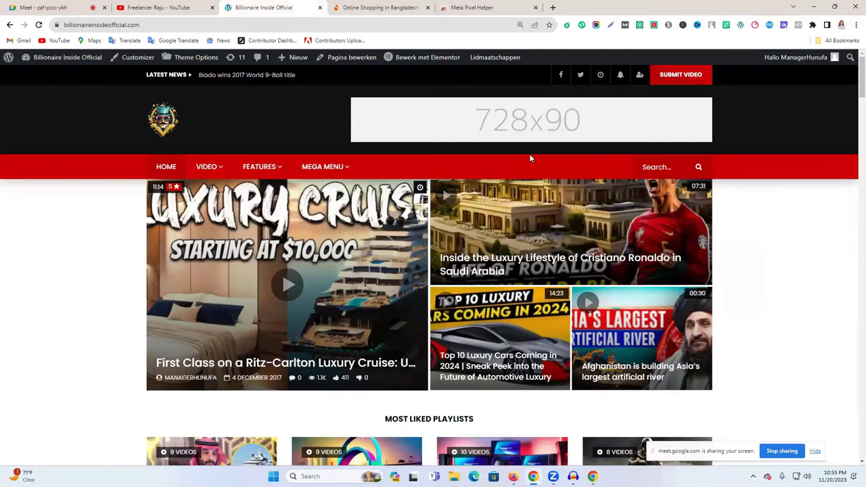
pyautogui.hotkey('ctrl', 'w')
pyautogui.click(39, 25)
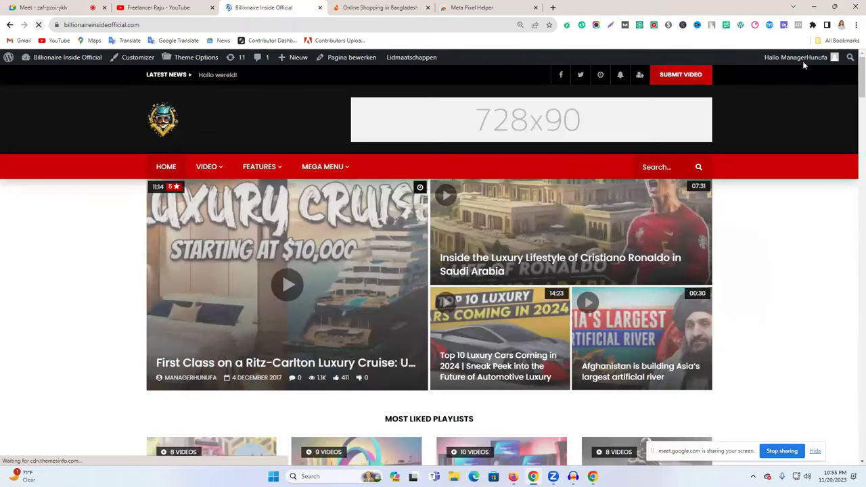
pyautogui.click(798, 26)
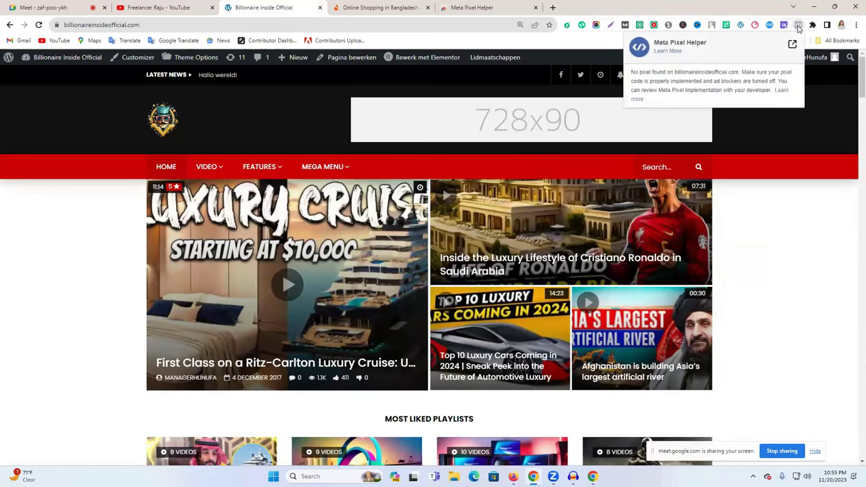
pyautogui.moveTo(654, 39); pyautogui.dragTo(695, 104)
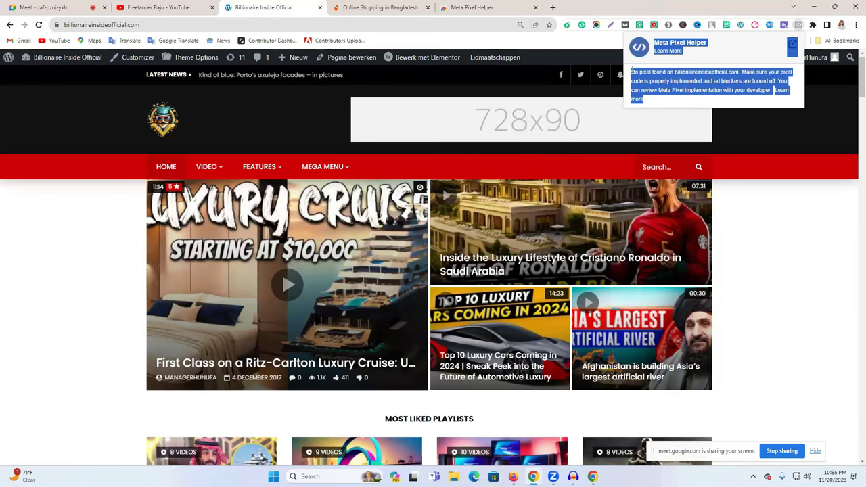
pyautogui.click(817, 251)
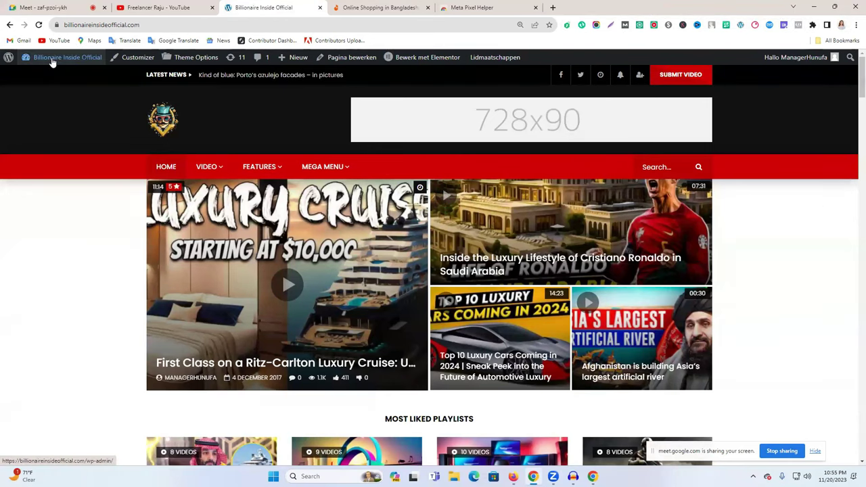
# Open the site's WordPress dashboard at billionaireinsideofficial.com/wp-admin and bring its Plugins entry into view.
pyautogui.click(201, 24)
pyautogui.click(202, 23)
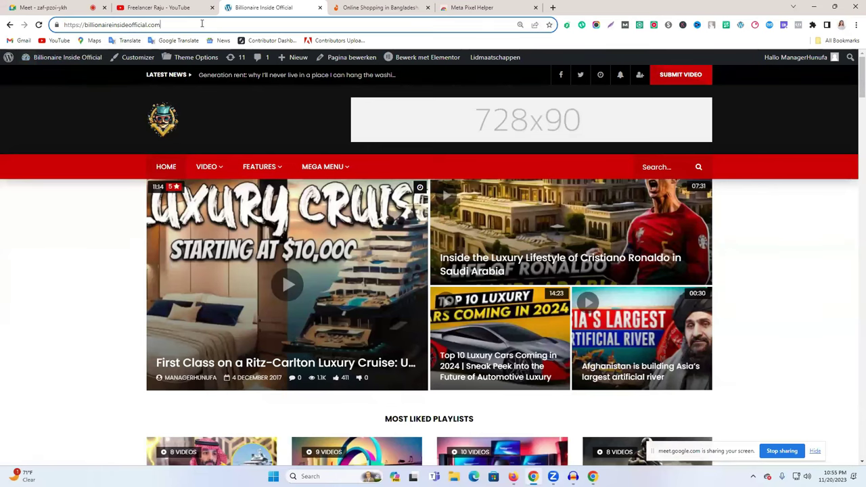
pyautogui.write('/')
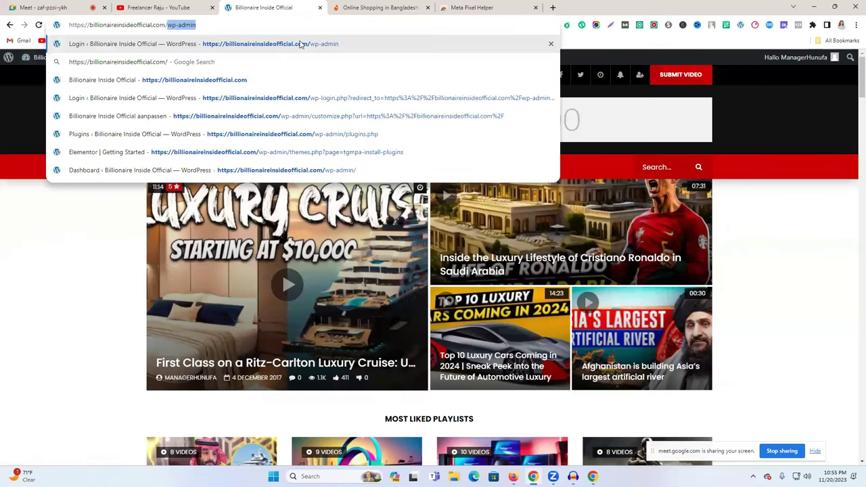
pyautogui.press('Return')
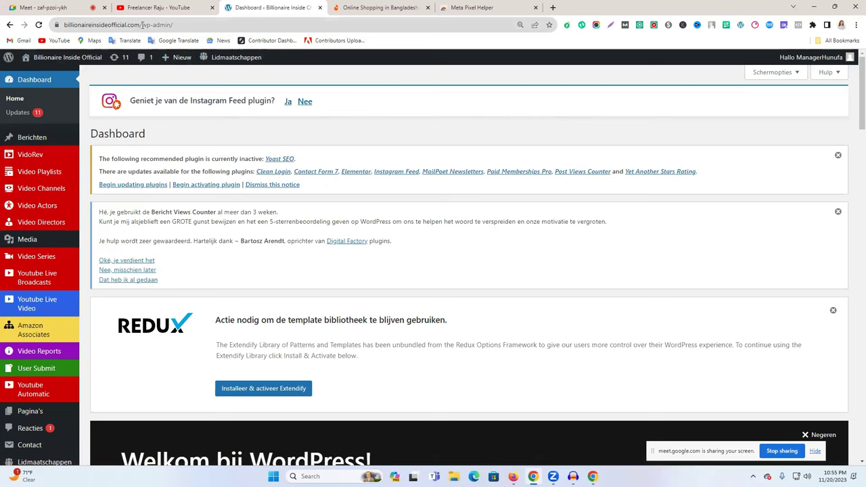
pyautogui.scroll(-2, 53, 433)
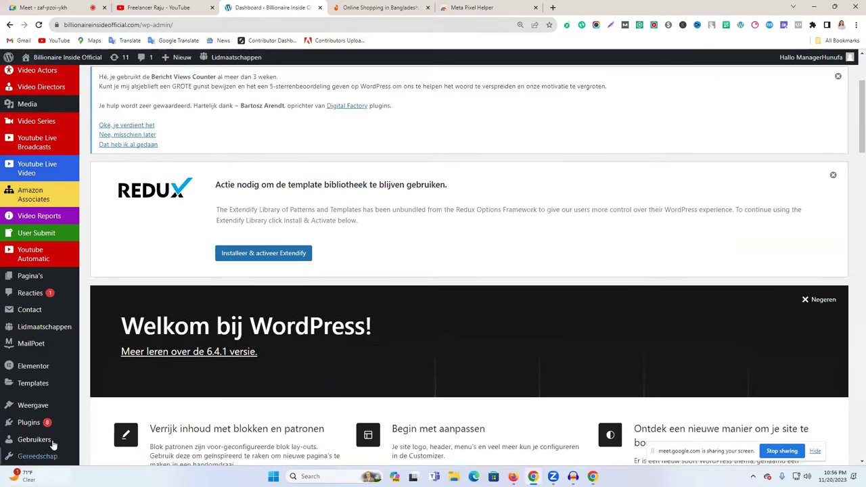
# Open the site's installed plugins list, dismiss the translation pop-up, and look through the listed plugins.
pyautogui.click(22, 423)
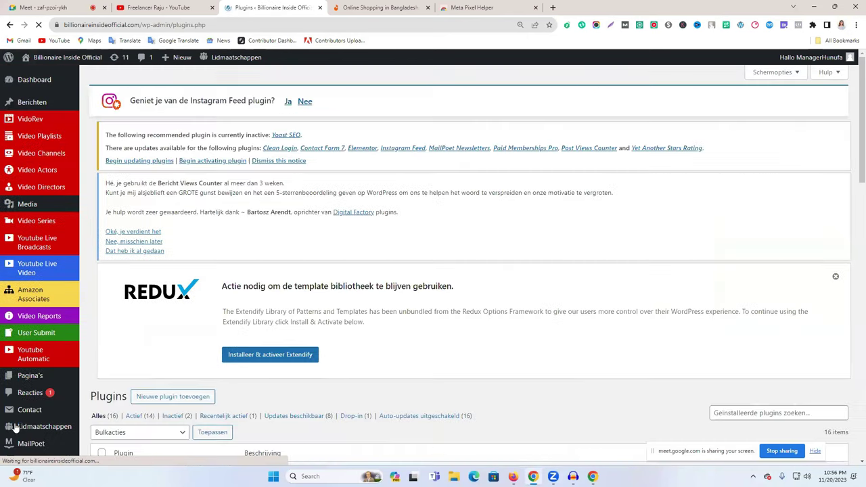
pyautogui.scroll(-3, 54, 300)
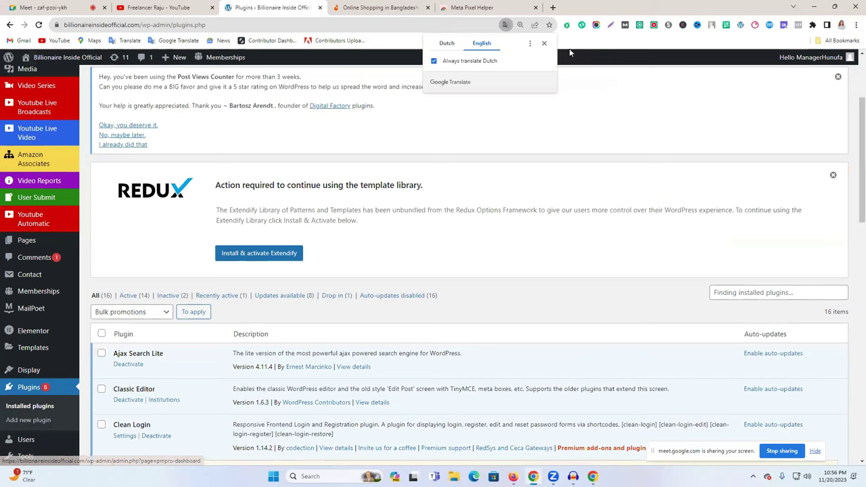
pyautogui.click(544, 43)
pyautogui.scroll(-2, 327, 218)
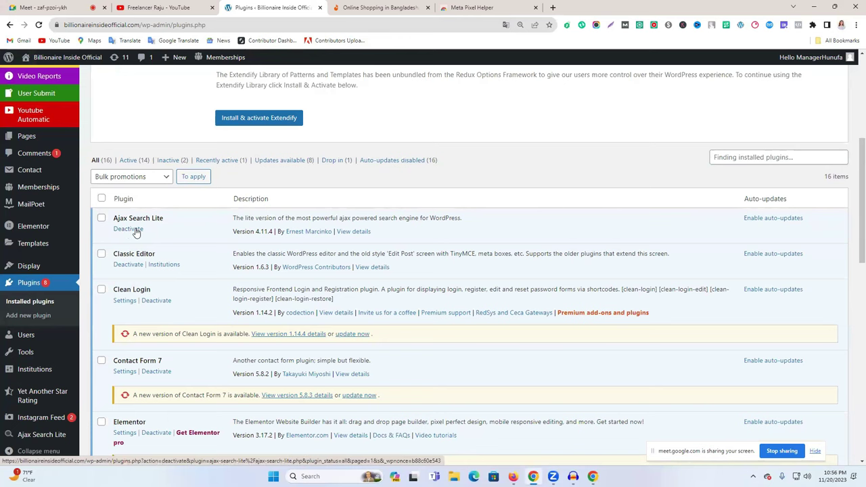
pyautogui.scroll(-6, 213, 280)
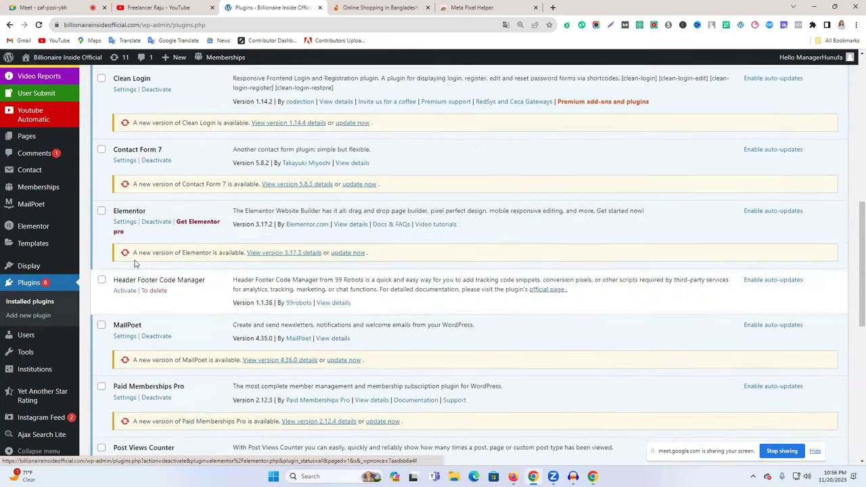
pyautogui.scroll(3, 216, 274)
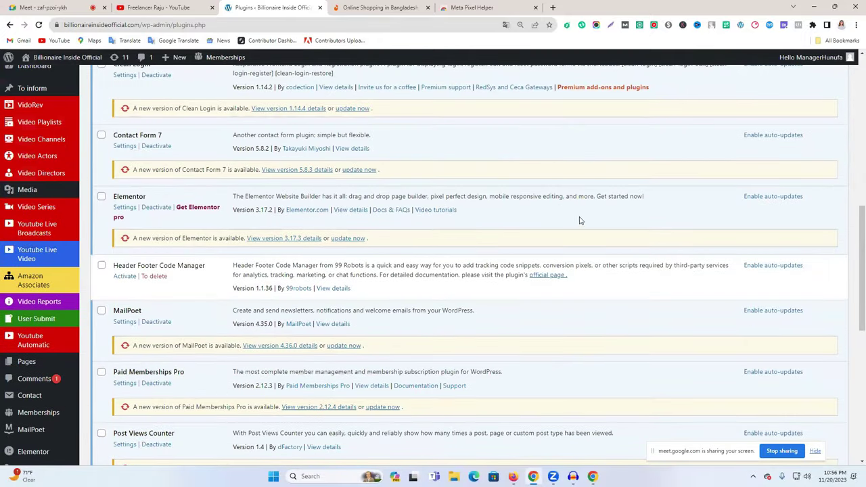
pyautogui.scroll(10, 579, 219)
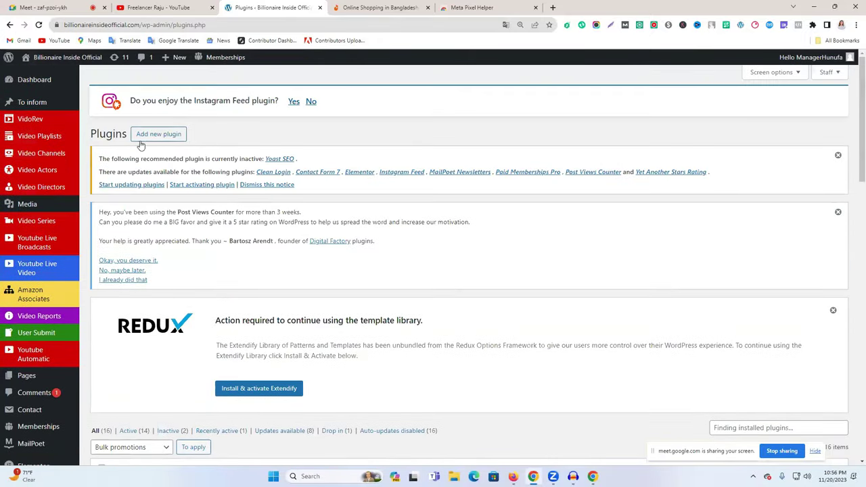
# Open the page for adding a new plugin and get its plugin search ready for a keyword.
pyautogui.click(168, 135)
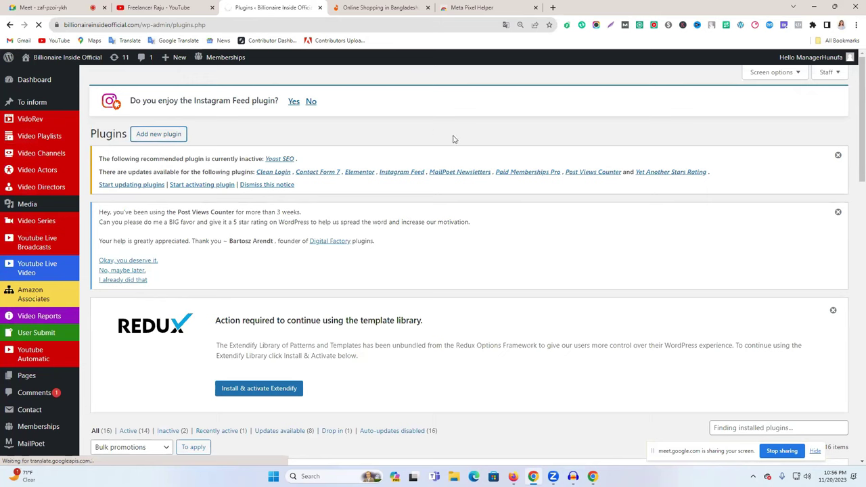
pyautogui.click(182, 134)
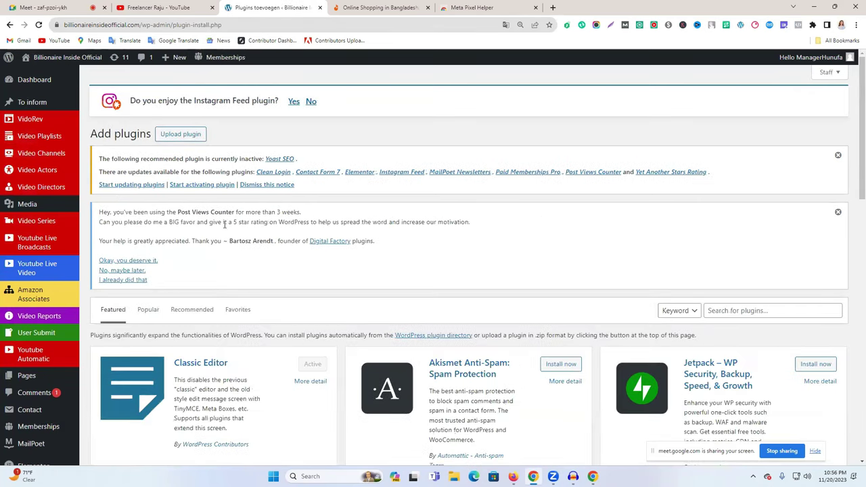
pyautogui.scroll(-1, 626, 234)
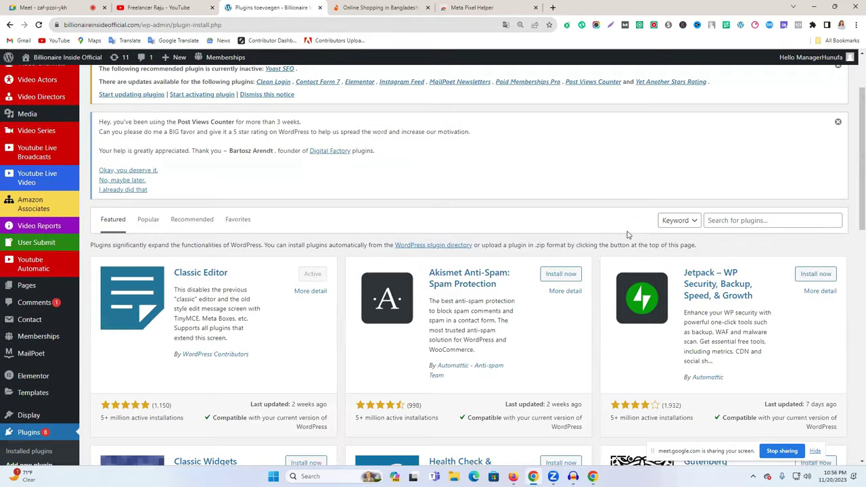
pyautogui.click(751, 221)
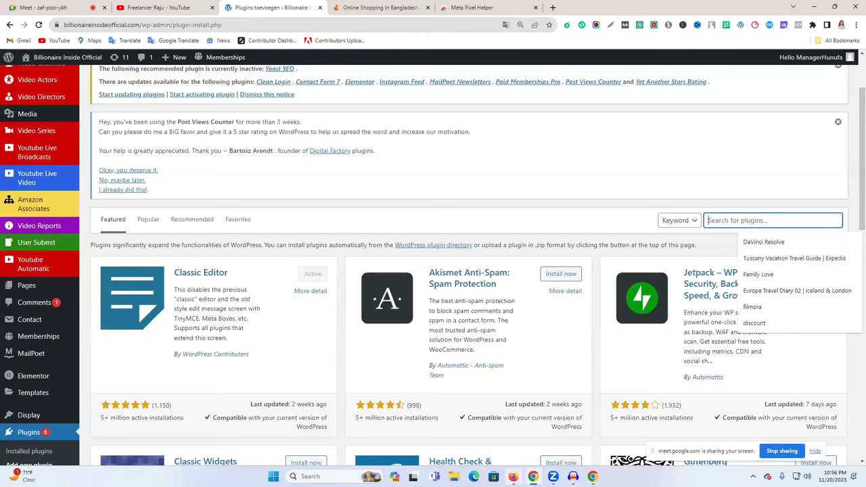
# Switch to Events Manager in Firefox and highlight "Copy base code" and "header section" in the pixel installation instructions.
pyautogui.click(513, 476)
pyautogui.moveTo(259, 133); pyautogui.dragTo(209, 134)
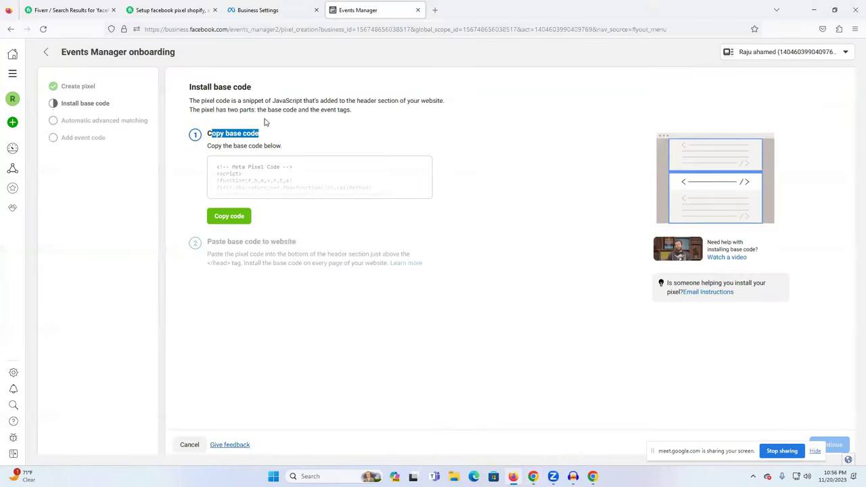
pyautogui.moveTo(357, 100); pyautogui.dragTo(400, 101)
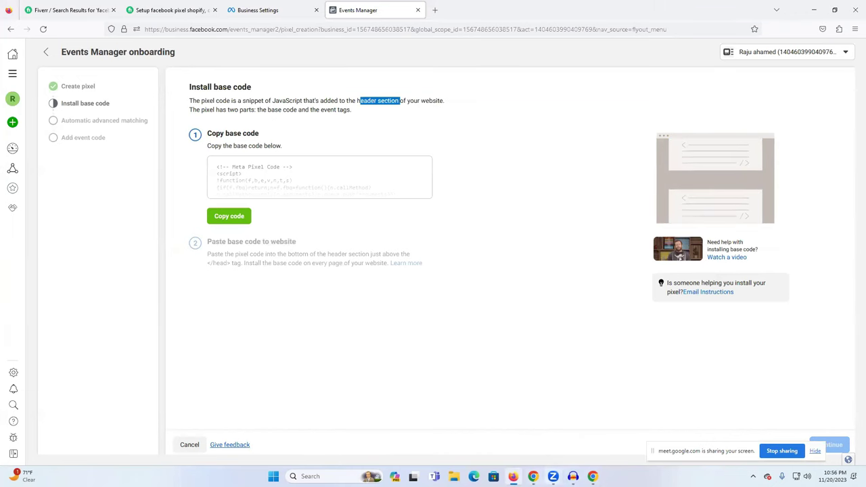
# Return to WordPress in Chrome and search the plugin directory for "header".
pyautogui.hotkey('alt', 'Tab')
pyautogui.click(723, 221)
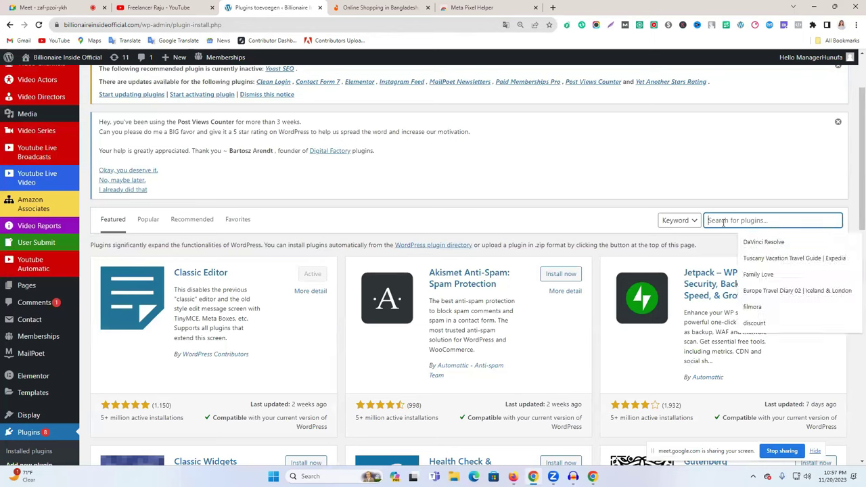
pyautogui.write('he')
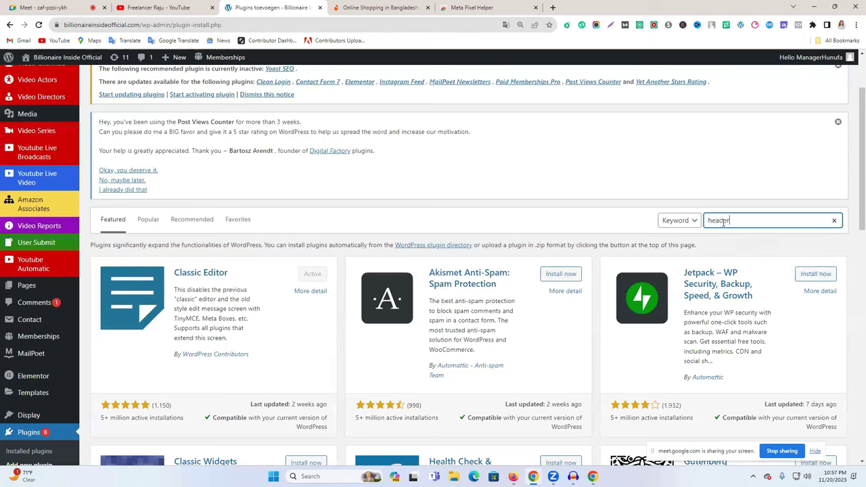
pyautogui.write('ader')
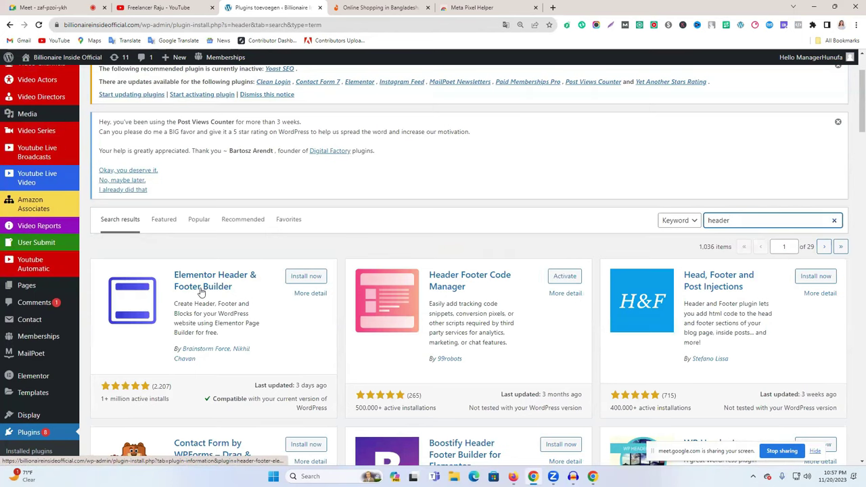
# Look through the plugin search results and activate Header Footer Code Manager by 99robots.
pyautogui.scroll(-4, 201, 292)
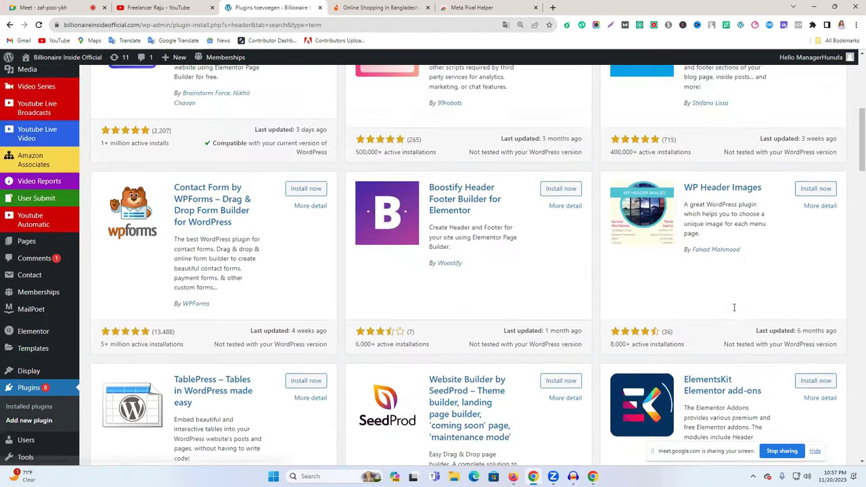
pyautogui.scroll(5, 734, 307)
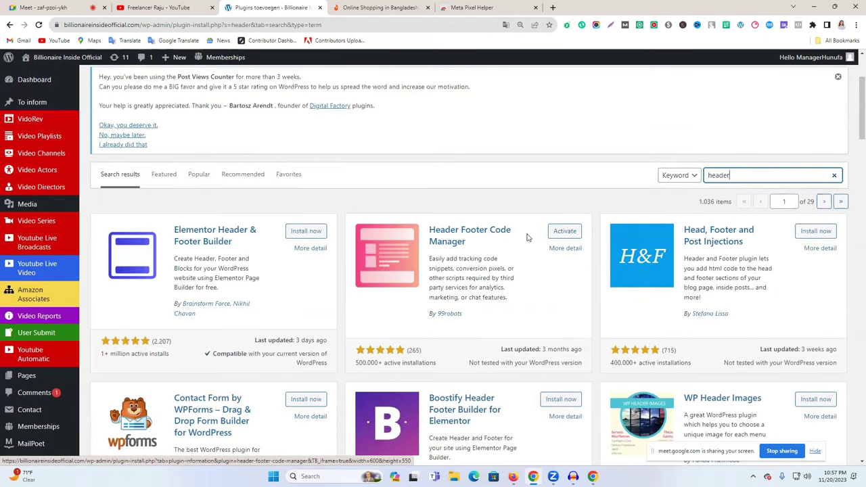
pyautogui.click(565, 232)
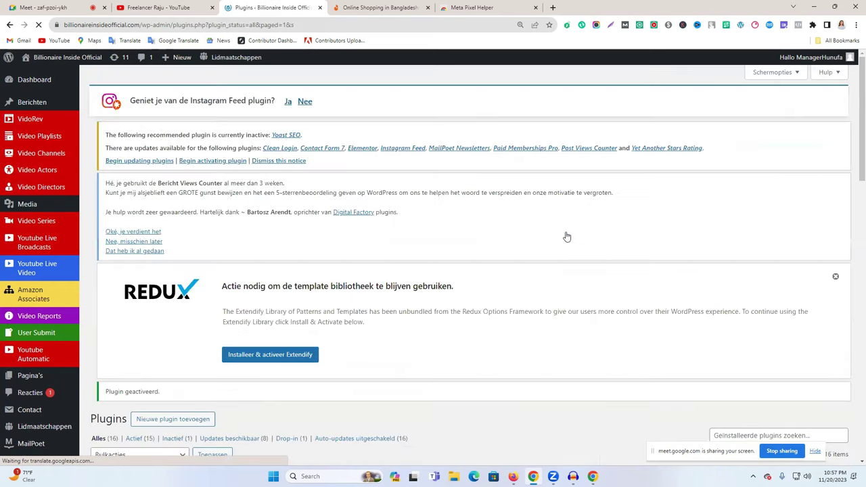
# Look through the installed plugins, find HFCM in the dashboard navigation, and open its snippets list.
pyautogui.scroll(-7, 444, 257)
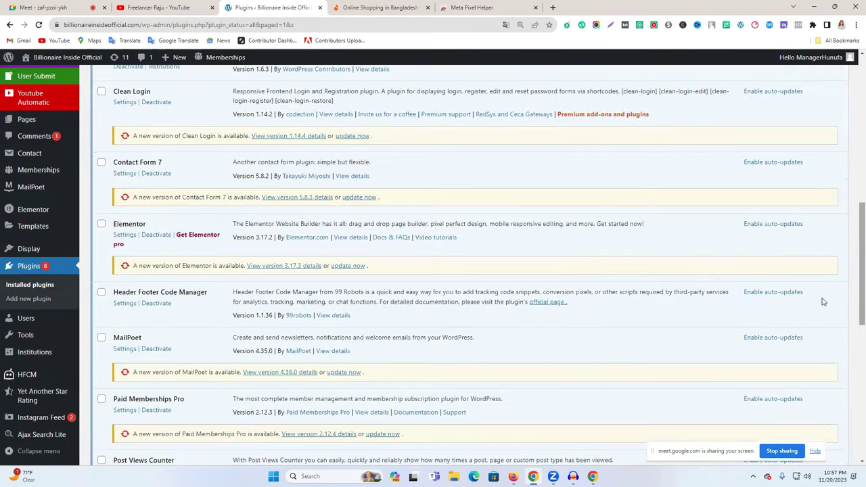
pyautogui.scroll(-2, 821, 302)
pyautogui.scroll(-5, 178, 285)
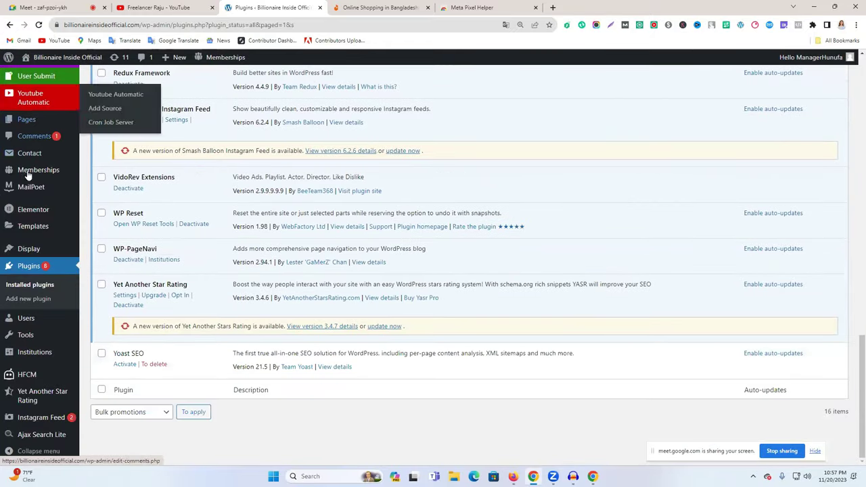
pyautogui.moveTo(17, 318)
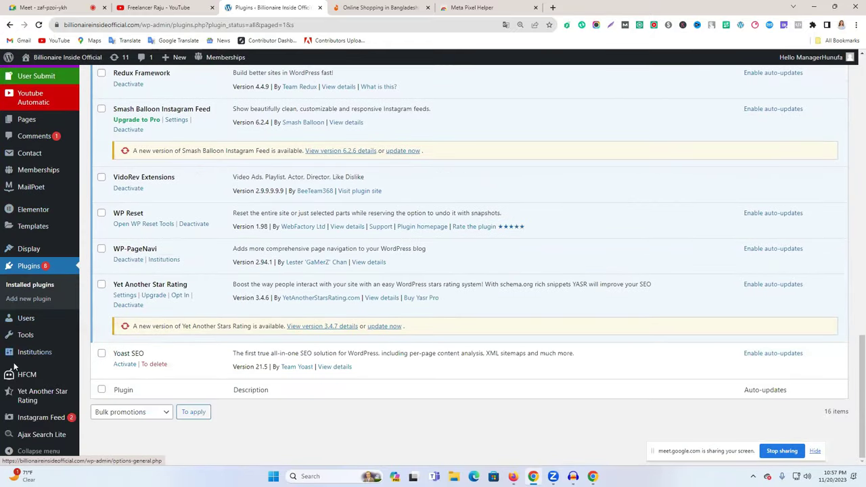
pyautogui.moveTo(22, 383)
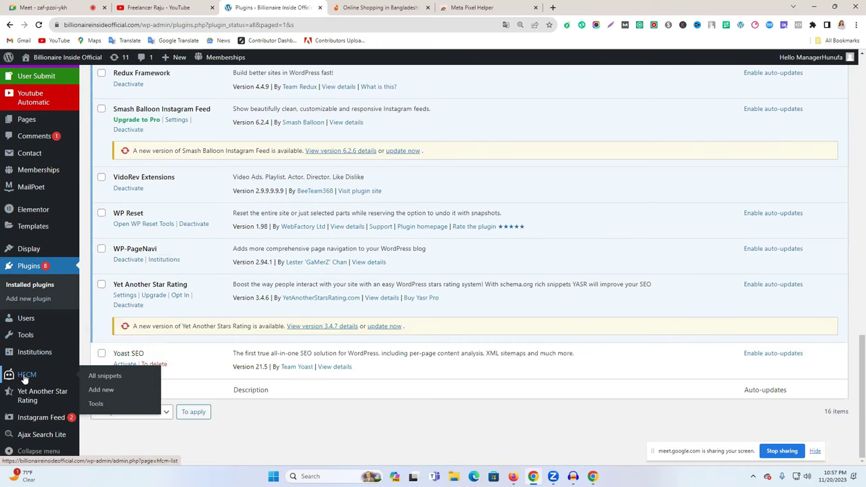
pyautogui.click(25, 380)
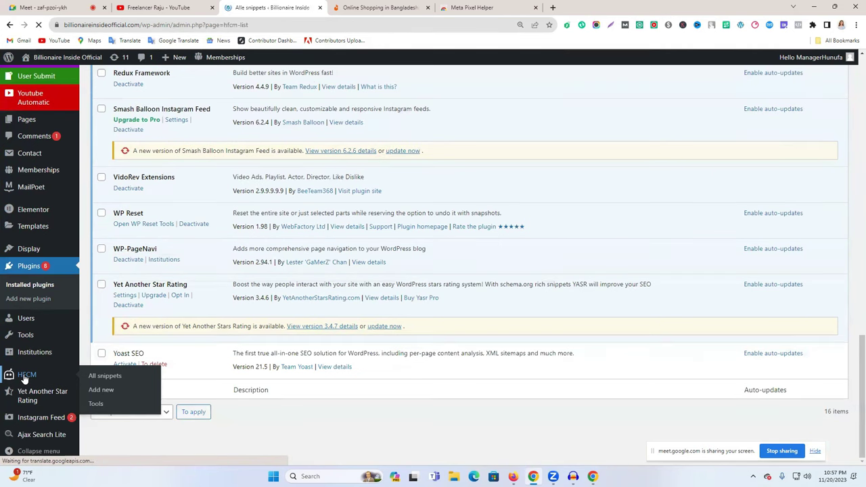
# Start a new HFCM snippet and name it cof122.
pyautogui.scroll(-2, 147, 314)
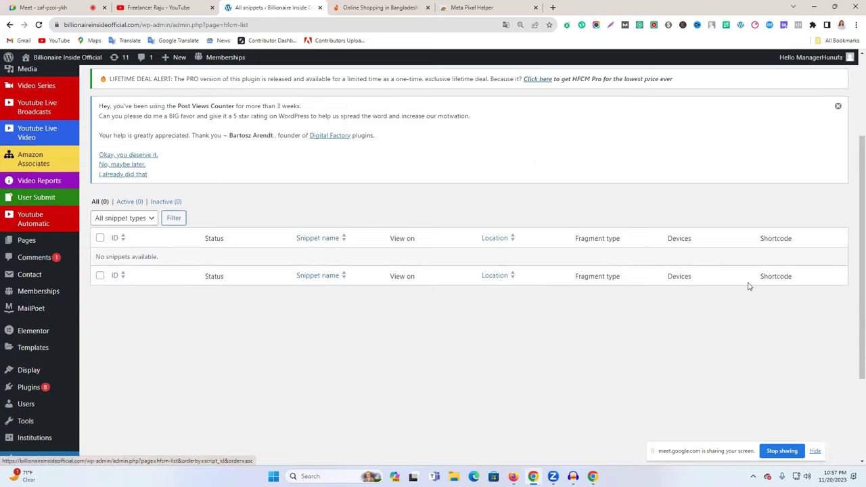
pyautogui.scroll(2, 612, 289)
pyautogui.click(172, 137)
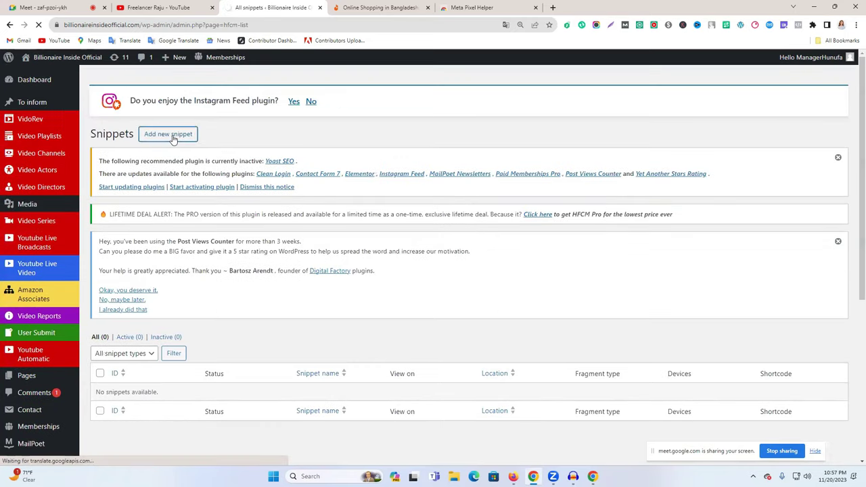
pyautogui.click(259, 341)
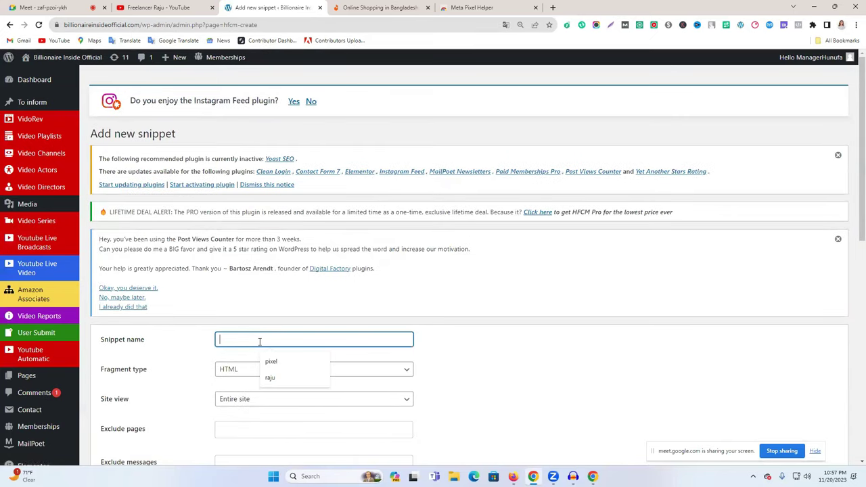
pyautogui.write('cof122')
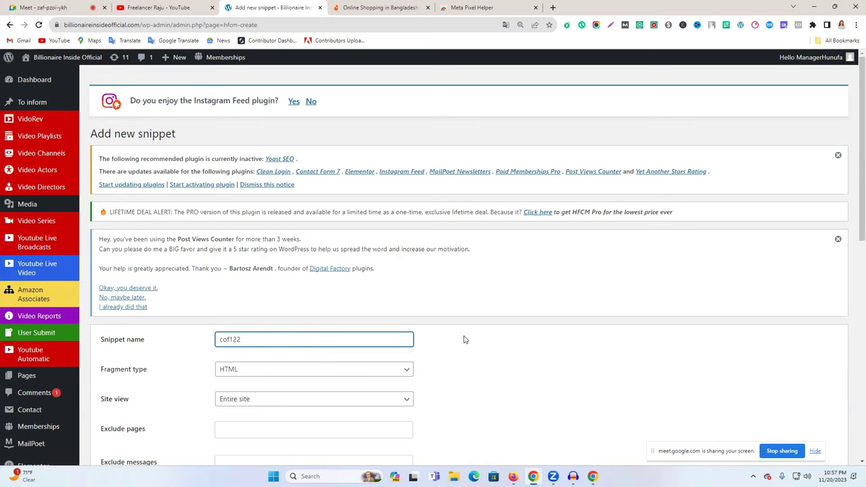
# Set the cof122 snippet's fragment type to JavaScript.
pyautogui.scroll(-2, 464, 338)
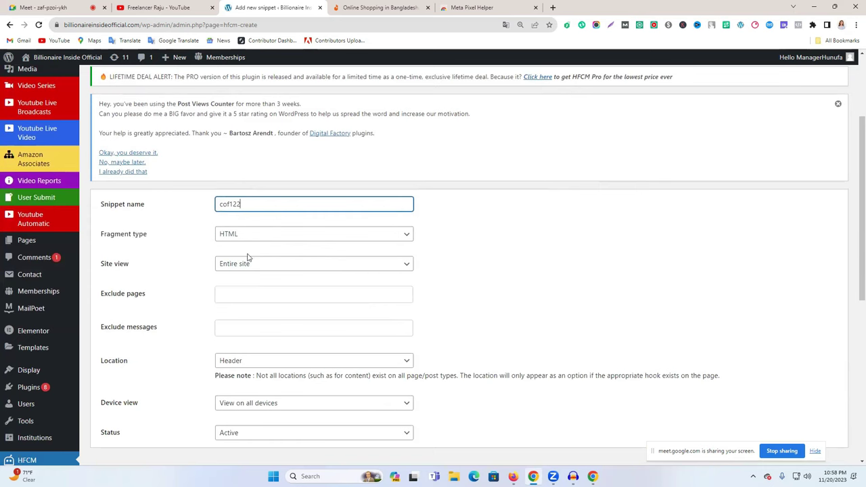
pyautogui.click(262, 234)
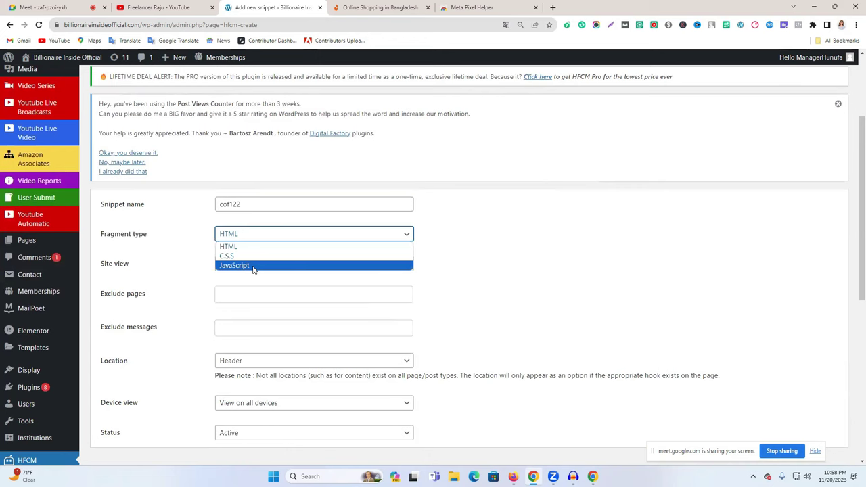
pyautogui.click(247, 265)
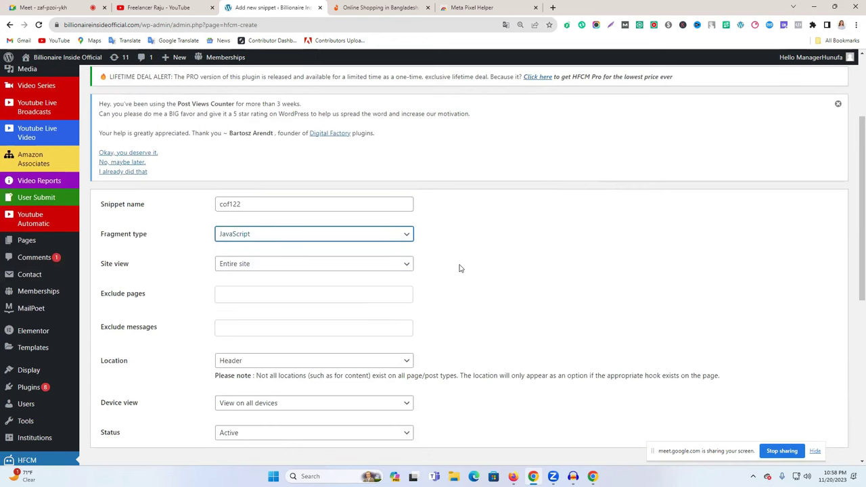
# Copy the Meta pixel base code from Events Manager in Firefox and paste it into the WordPress snippet's code area.
pyautogui.scroll(-2, 458, 269)
pyautogui.scroll(-3, 445, 268)
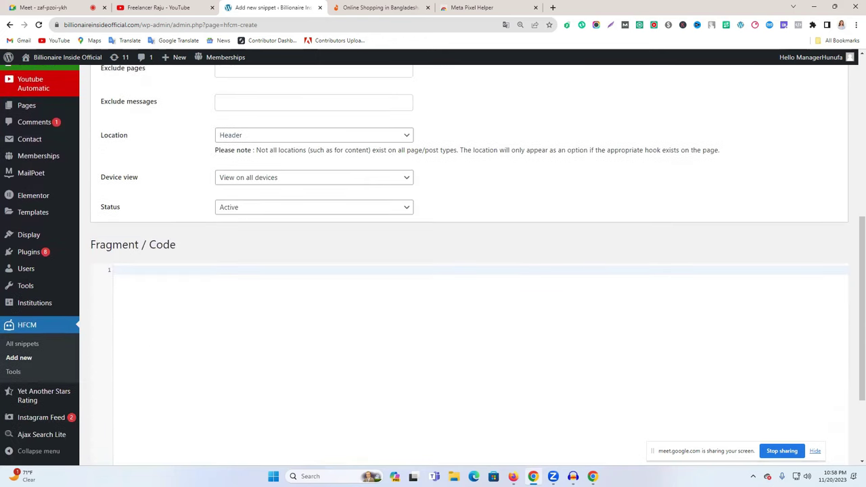
pyautogui.click(513, 476)
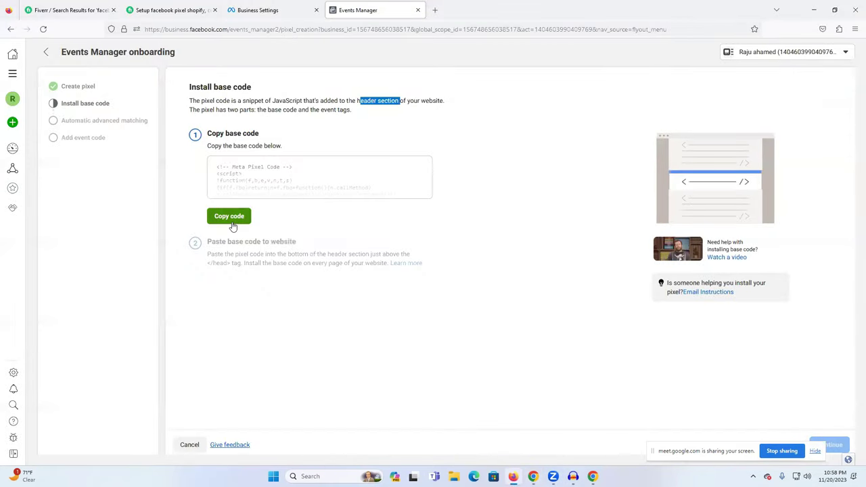
pyautogui.click(229, 218)
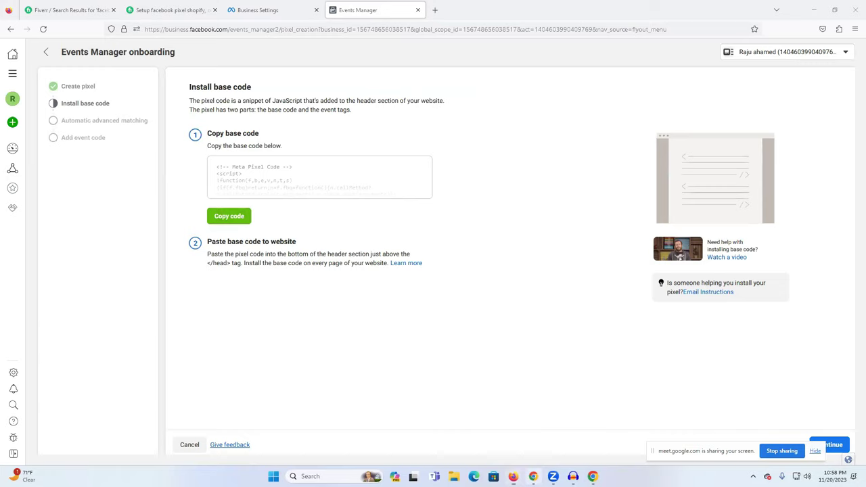
pyautogui.click(533, 476)
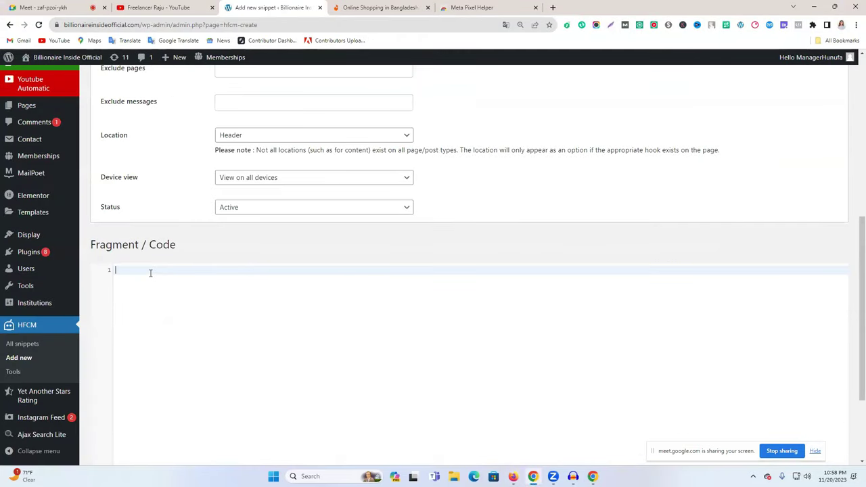
pyautogui.hotkey('ctrl', 'v')
pyautogui.scroll(-2, 150, 273)
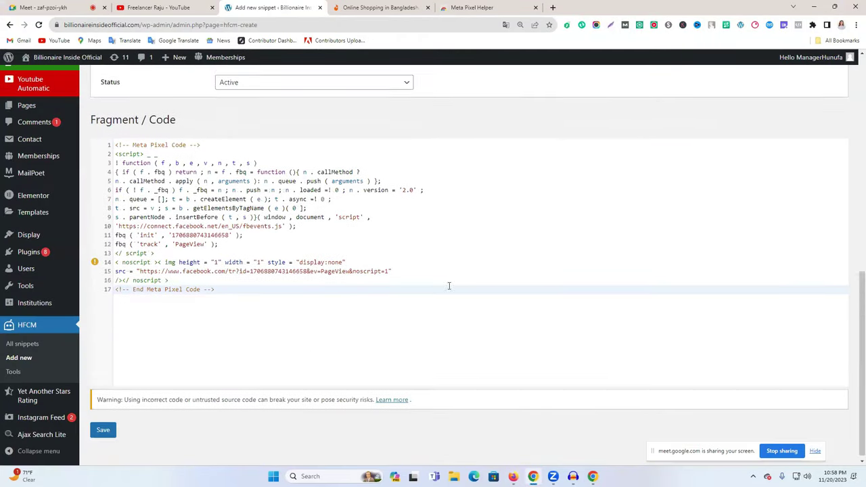
# Save the cof122 snippet and return to its edit page.
pyautogui.click(102, 426)
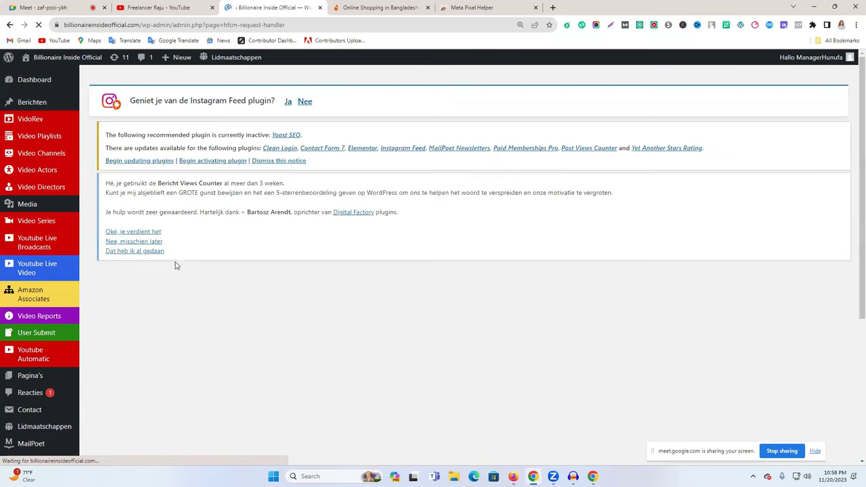
pyautogui.hotkey('ctrl', '1')
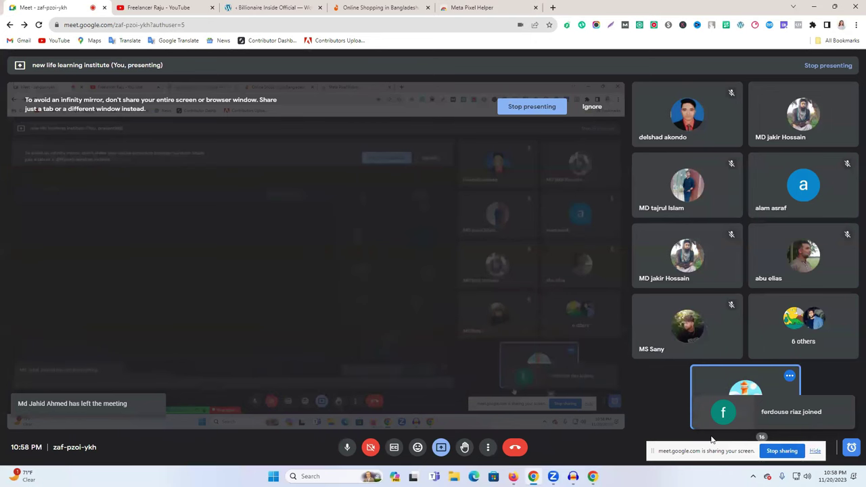
pyautogui.click(477, 7)
pyautogui.click(279, 5)
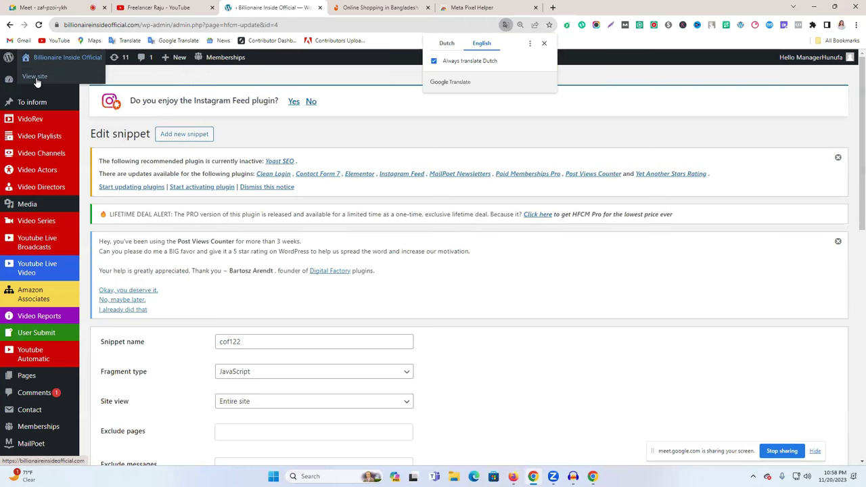
# Open the live website in a new tab and check it for the pixel with Meta Pixel Helper.
pyautogui.rightClick(39, 80)
pyautogui.click(61, 85)
pyautogui.click(363, 7)
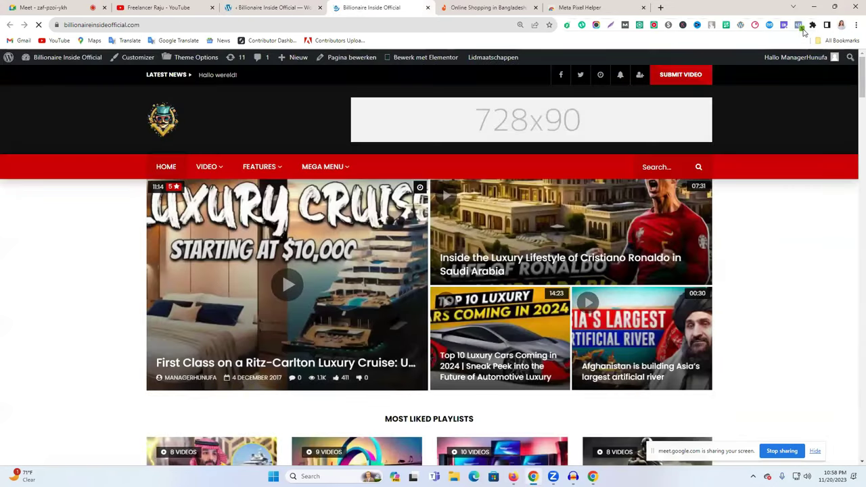
pyautogui.click(798, 27)
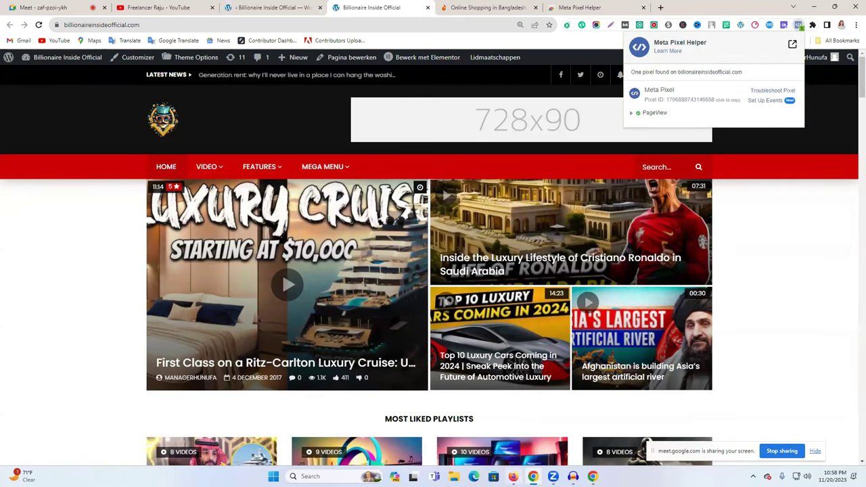
# Switch to Events Manager in Firefox, turn on automatic advanced matching for the pixel, and continue to adding event code.
pyautogui.click(512, 476)
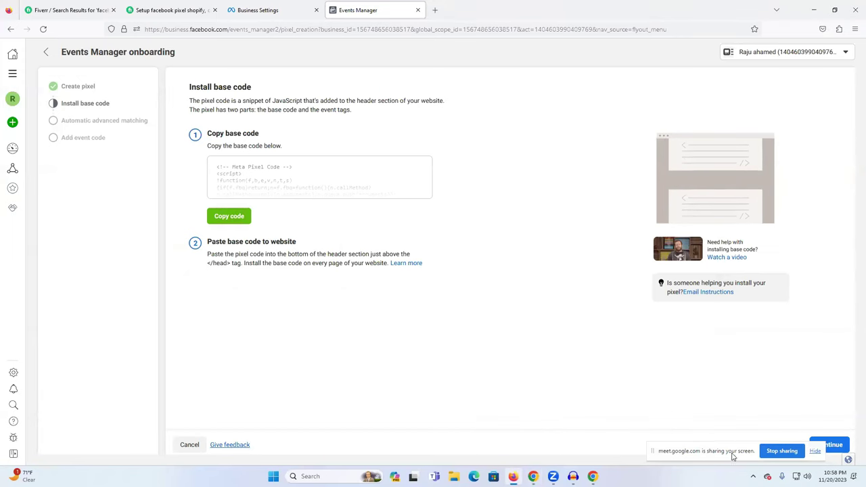
pyautogui.click(834, 444)
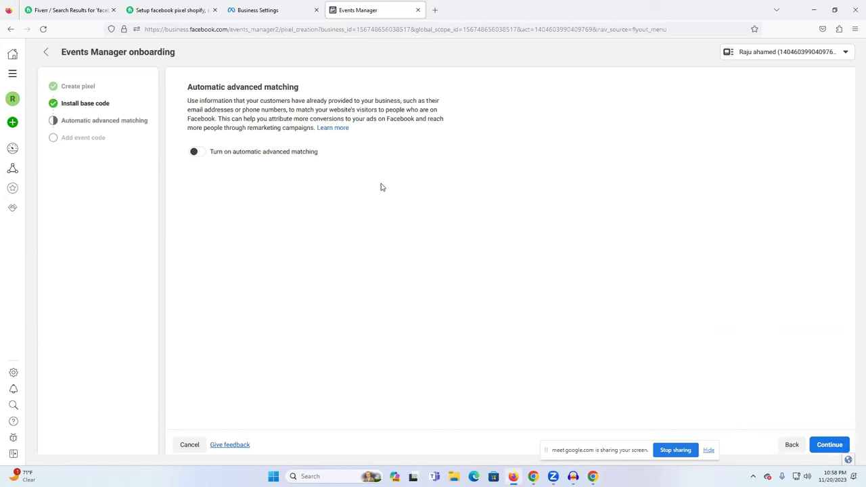
pyautogui.click(197, 153)
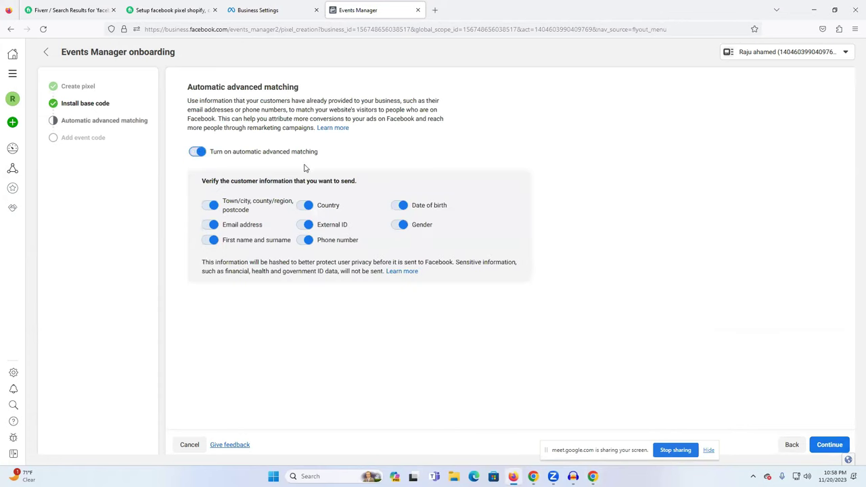
pyautogui.click(829, 446)
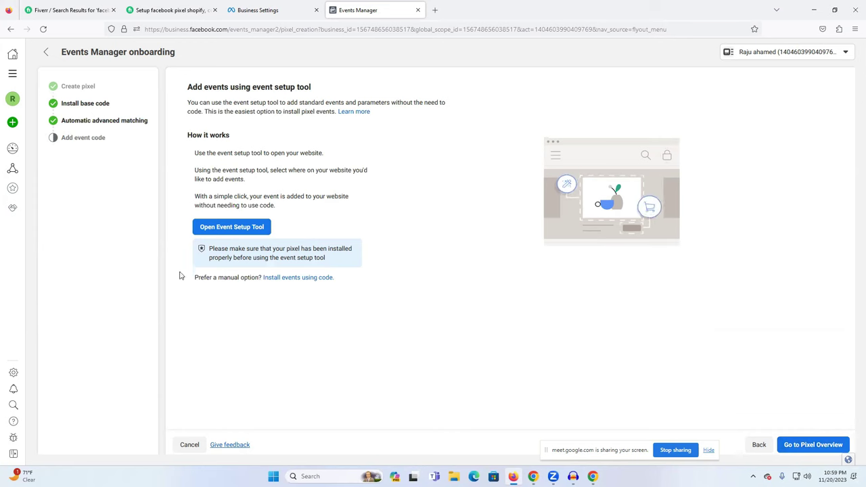
# Open the Event Setup Tool and paste the copied clipboard contents as the website URL.
pyautogui.click(231, 228)
pyautogui.click(431, 226)
pyautogui.hotkey('ctrl', 'v')
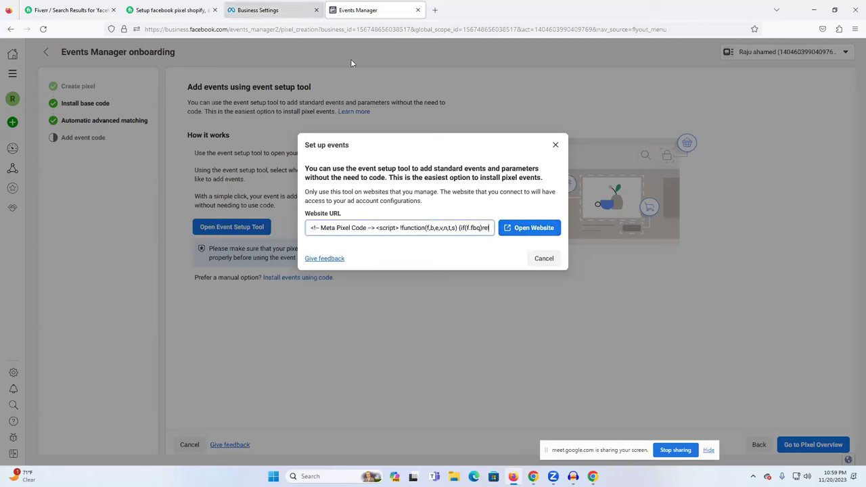
pyautogui.hotkey('alt', 'Tab')
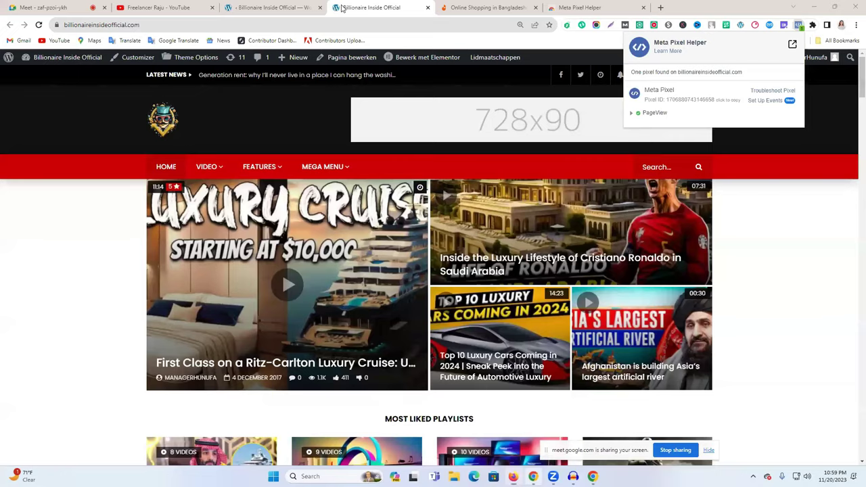
pyautogui.hotkey('alt', 'Tab')
pyautogui.hotkey('alt', 'Tab')
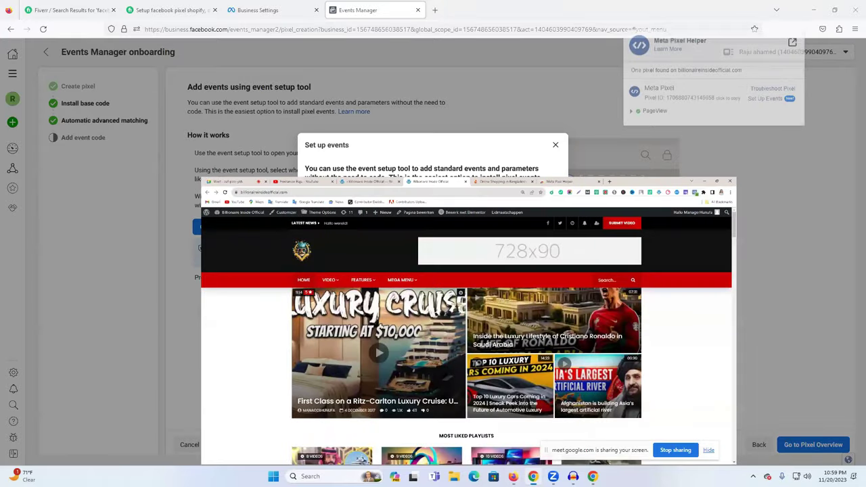
pyautogui.hotkey('ctrl', 'l')
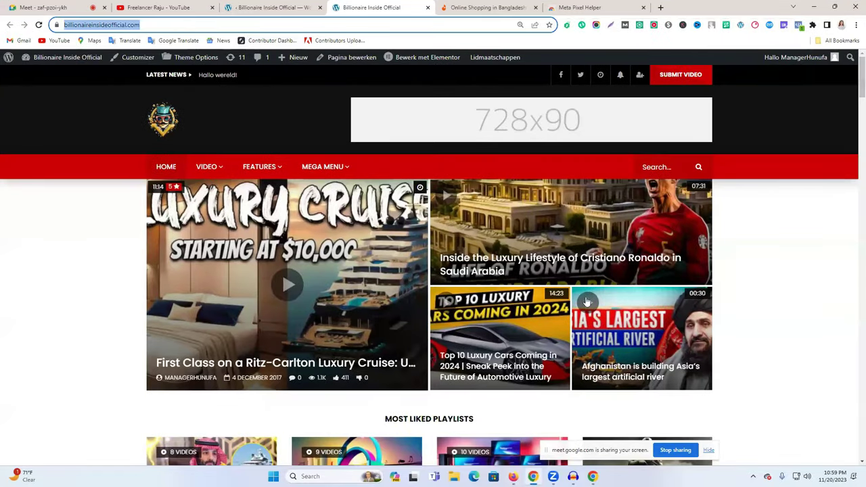
pyautogui.hotkey('alt', 'Tab')
pyautogui.hotkey('alt', 'Tab')
pyautogui.hotkey('ctrl', 'c')
pyautogui.hotkey('alt', 'Tab')
pyautogui.hotkey('ctrl', 'a')
pyautogui.hotkey('ctrl', 'v')
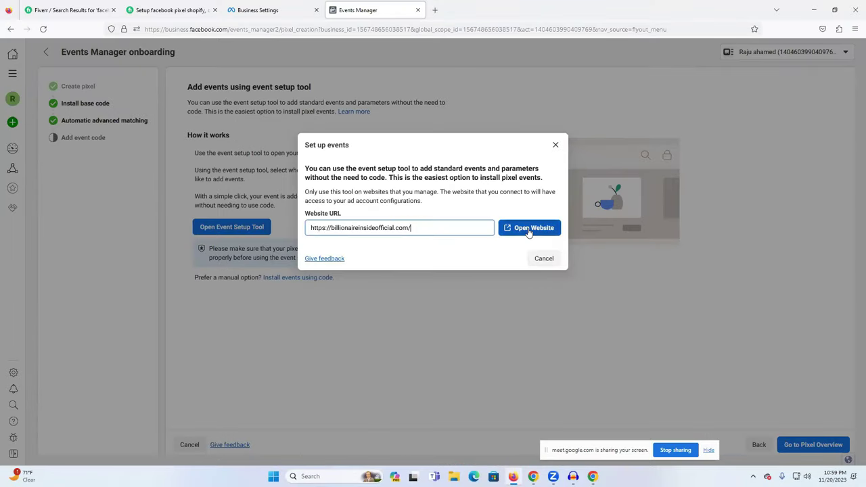
pyautogui.click(529, 230)
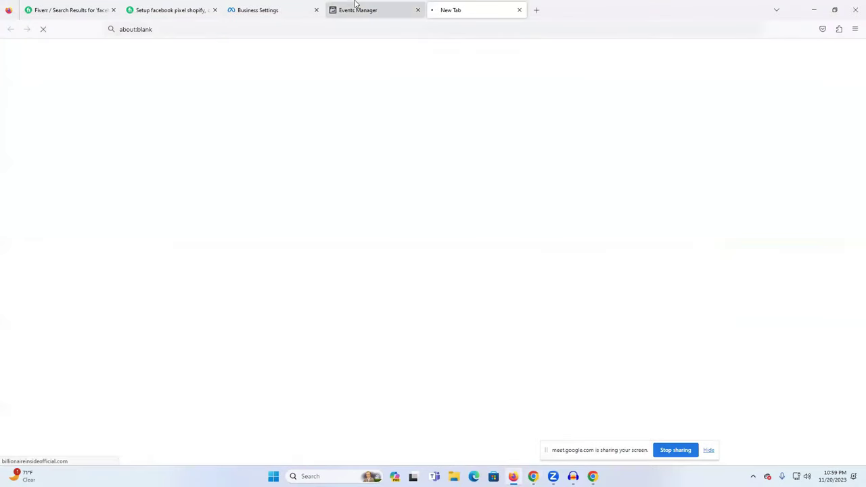
# Return to Events Manager, review the connection status of the website URL, and close the event setup dialog.
pyautogui.click(355, 8)
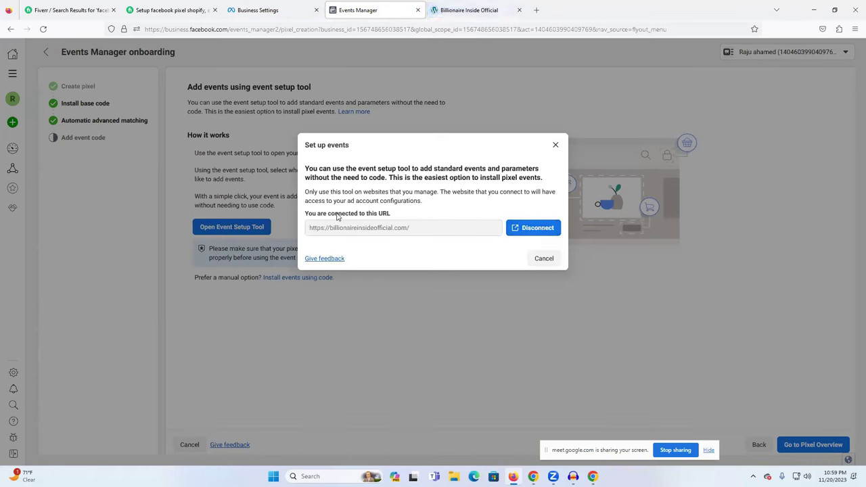
pyautogui.moveTo(307, 215); pyautogui.dragTo(414, 218)
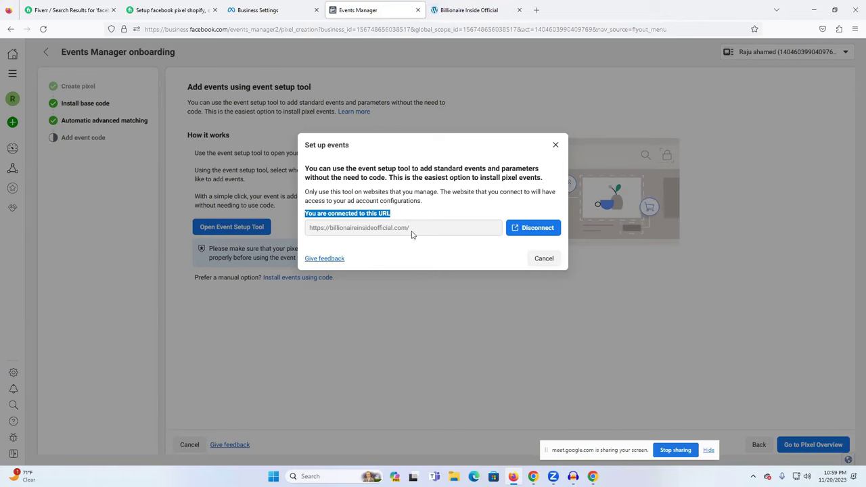
pyautogui.click(556, 146)
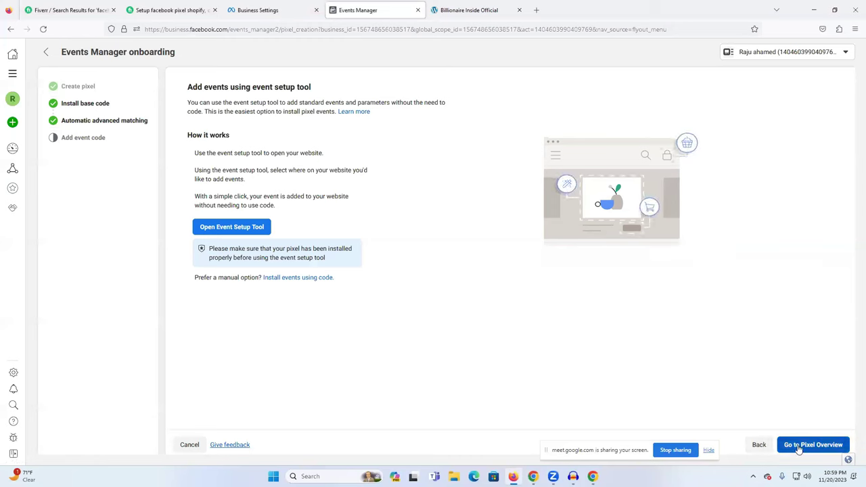
# Leave onboarding for the Events Manager overview, open the data sources, and examine the cof12 dataset's overview.
pyautogui.click(83, 139)
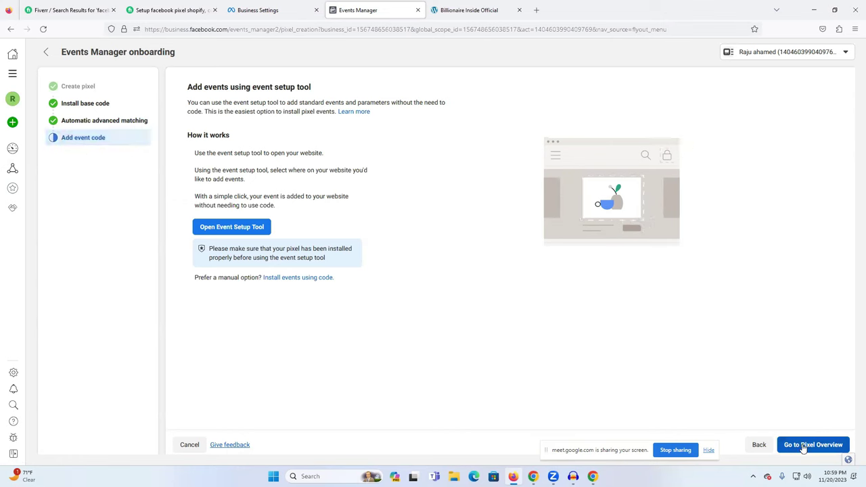
pyautogui.moveTo(9, 158)
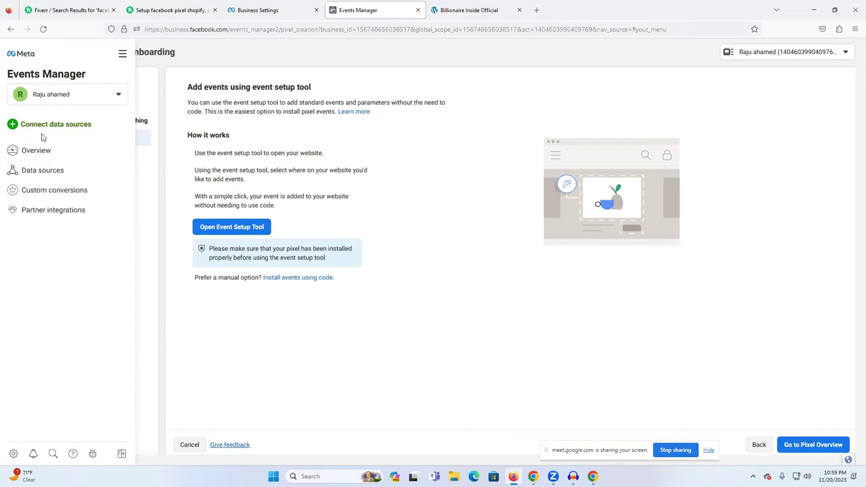
pyautogui.click(47, 149)
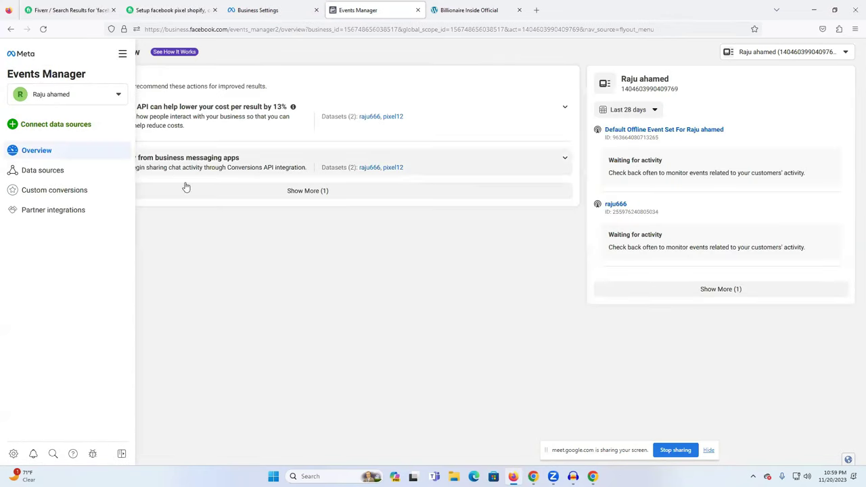
pyautogui.click(45, 171)
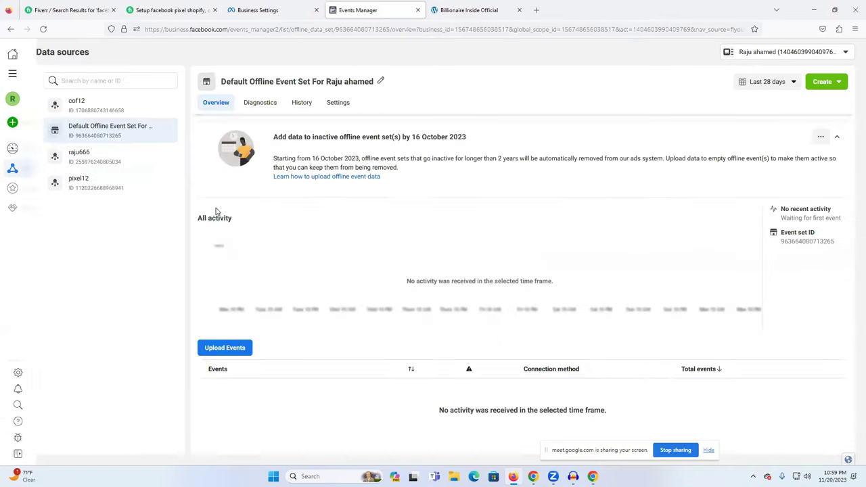
pyautogui.click(90, 106)
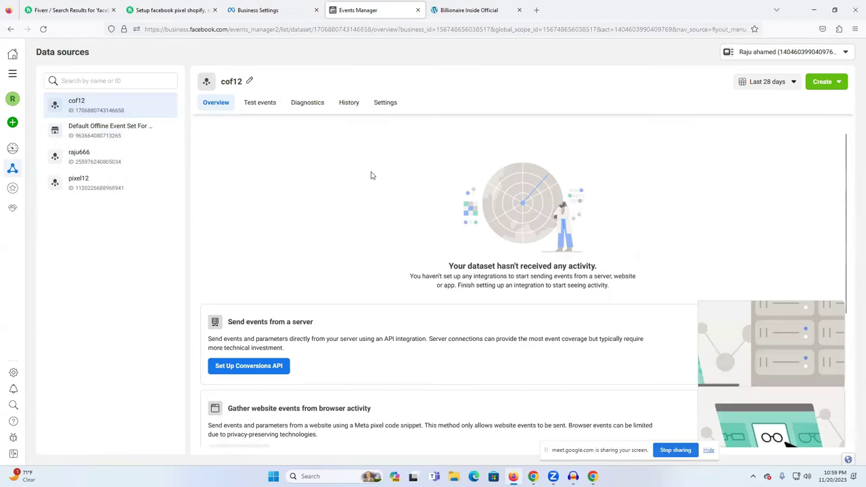
pyautogui.scroll(-1, 526, 243)
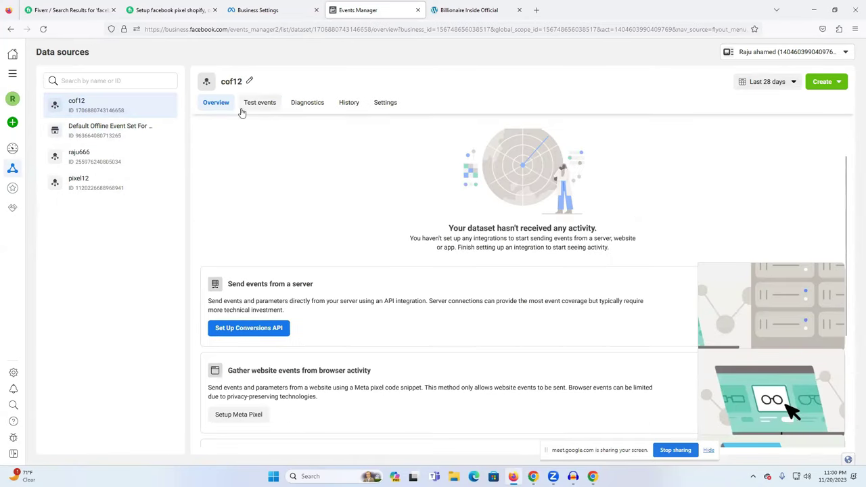
pyautogui.scroll(1, 203, 125)
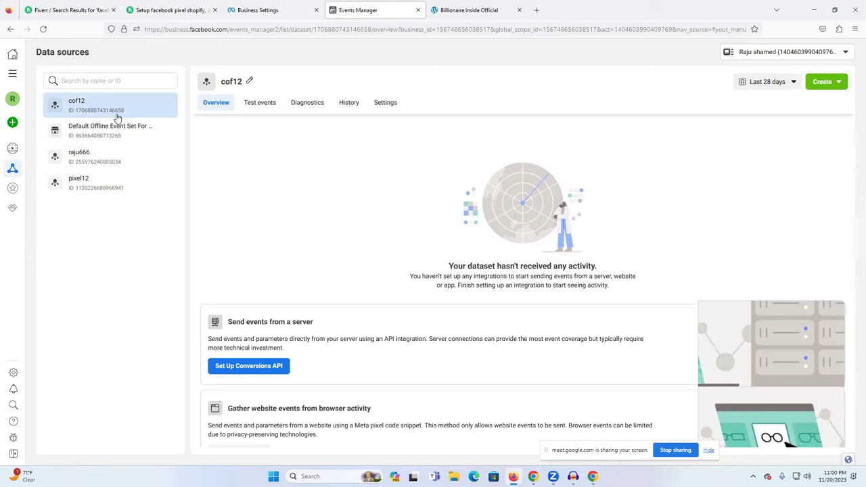
# View and close the site tab running the event setup tool, and recheck the site in Chrome with Meta Pixel Helper.
pyautogui.click(466, 12)
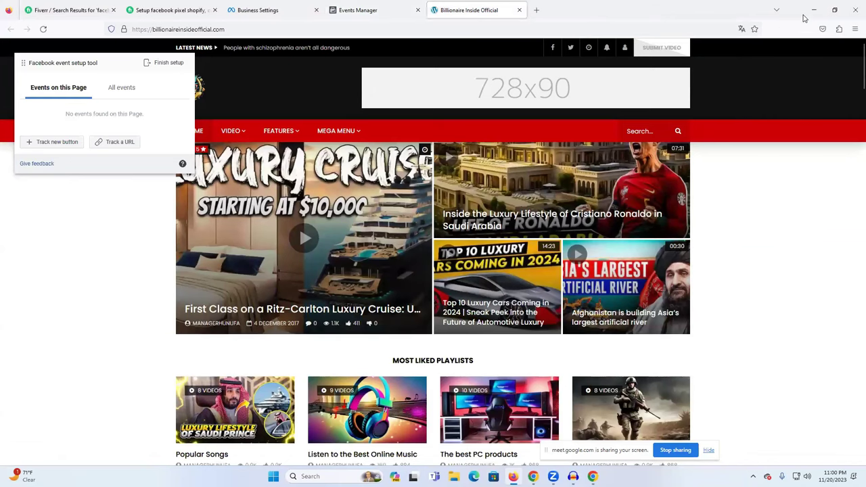
pyautogui.hotkey('ctrl', 'w')
pyautogui.hotkey('alt', 'Tab')
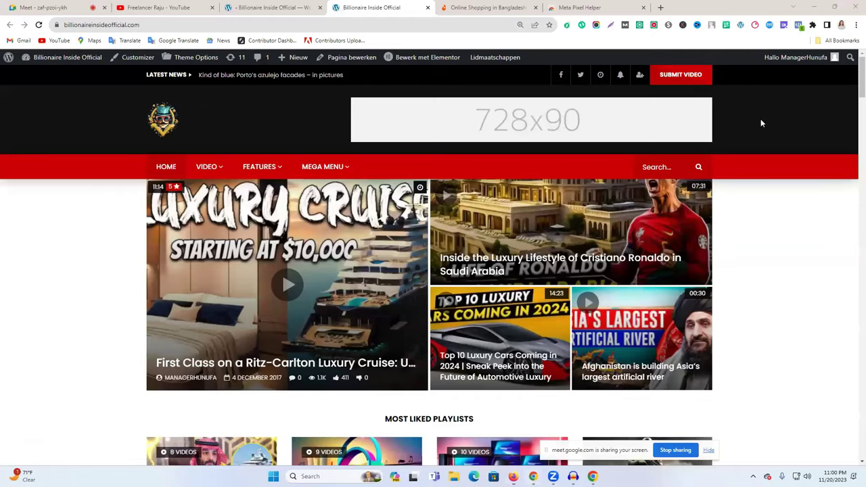
pyautogui.click(798, 26)
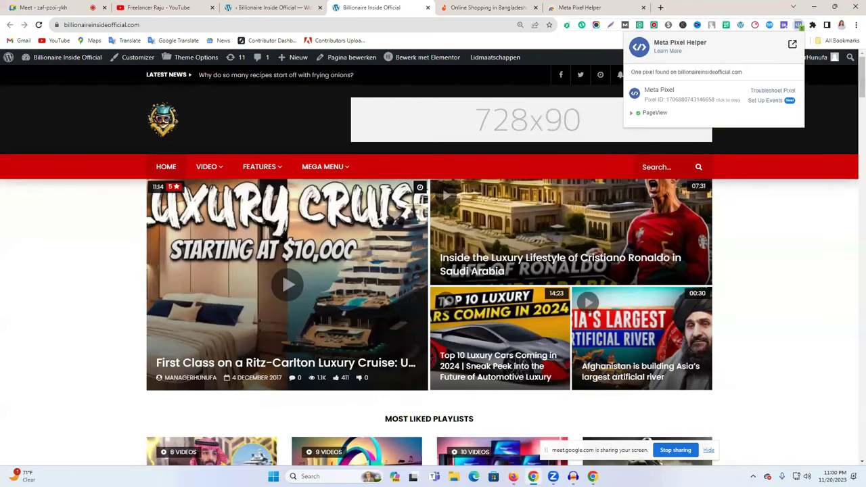
# Switch back to Events Manager in Firefox and examine the overviews of the pixel12 dataset and the dataset listed just above it.
pyautogui.hotkey('alt', 'Tab')
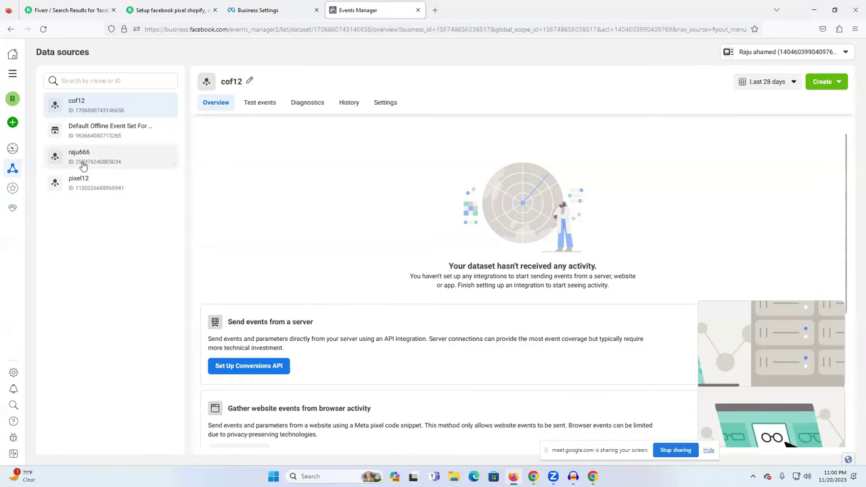
pyautogui.click(120, 194)
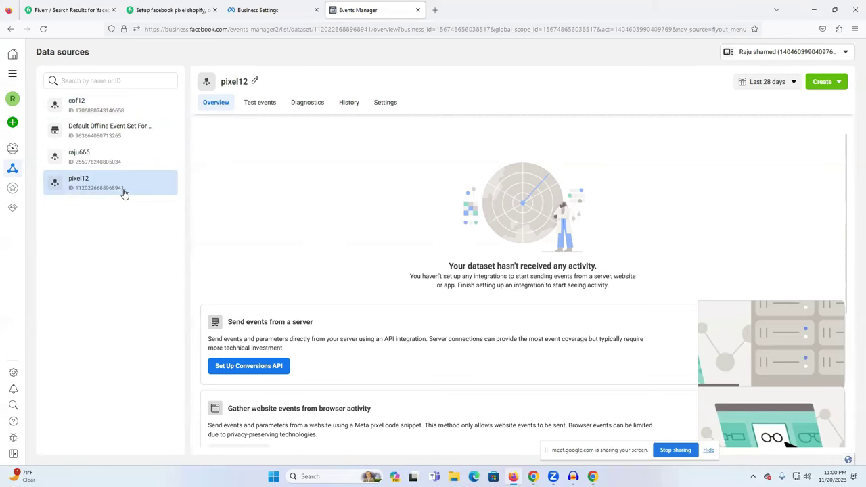
pyautogui.moveTo(21, 86)
pyautogui.click(116, 56)
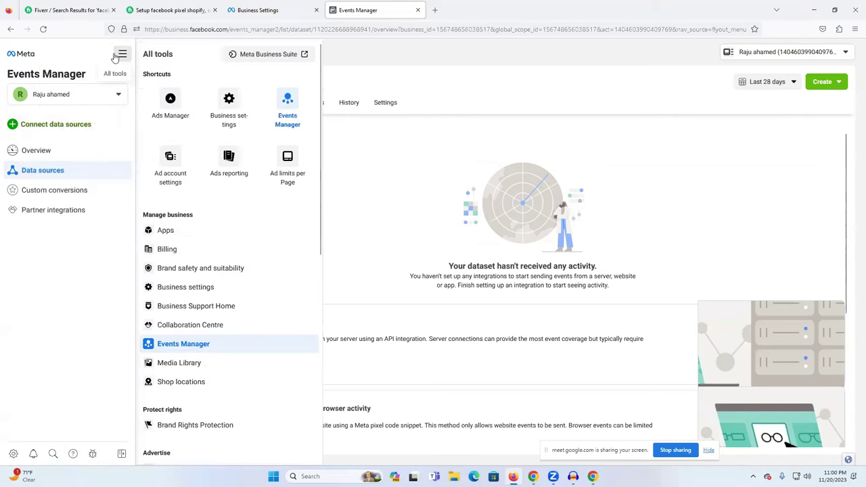
pyautogui.click(392, 217)
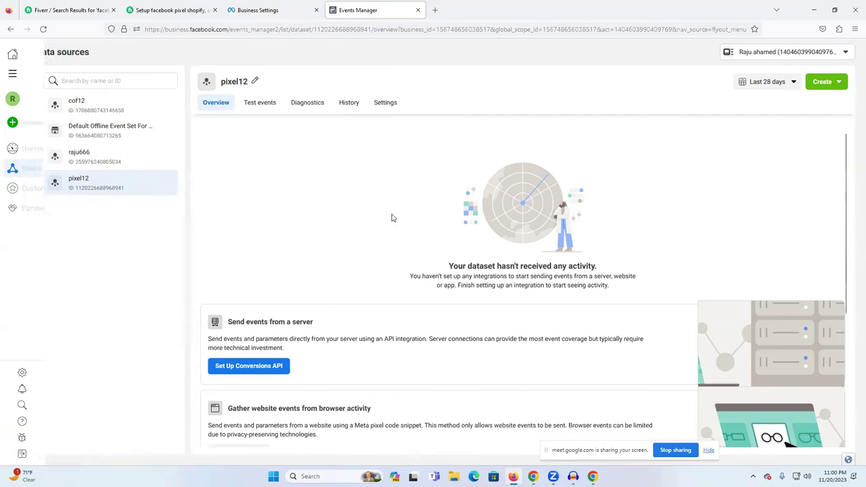
pyautogui.click(132, 168)
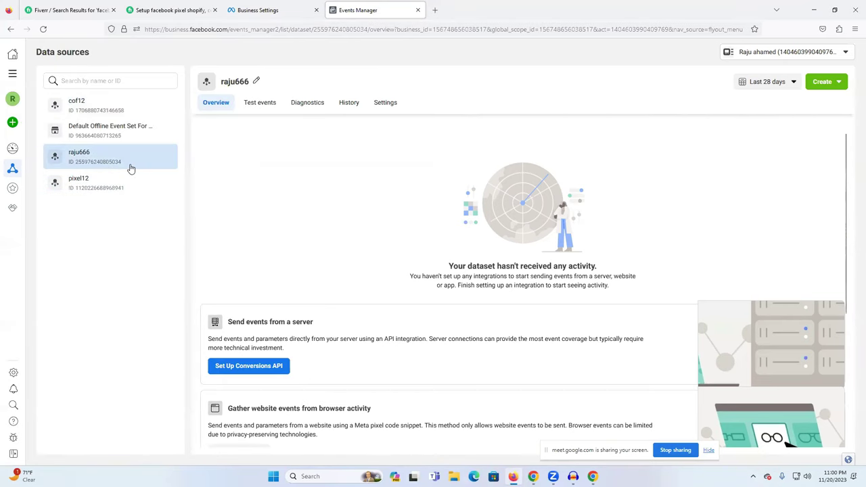
pyautogui.scroll(-2, 331, 357)
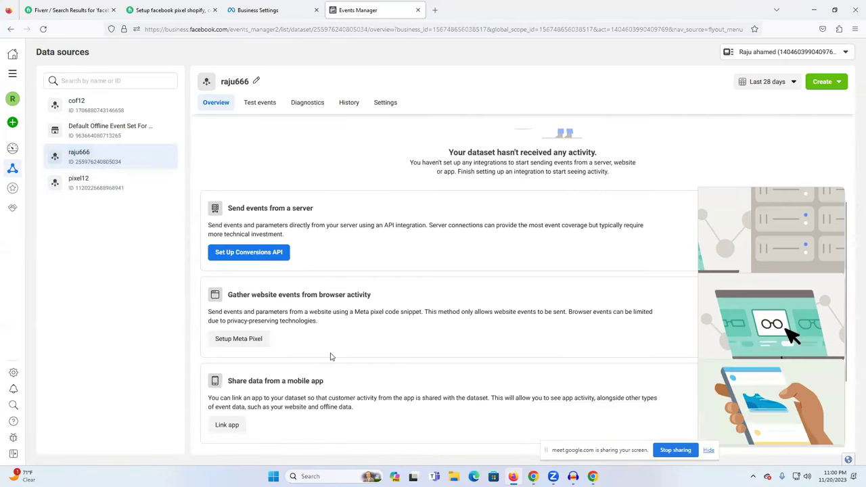
pyautogui.scroll(-1, 331, 357)
pyautogui.scroll(2, 331, 347)
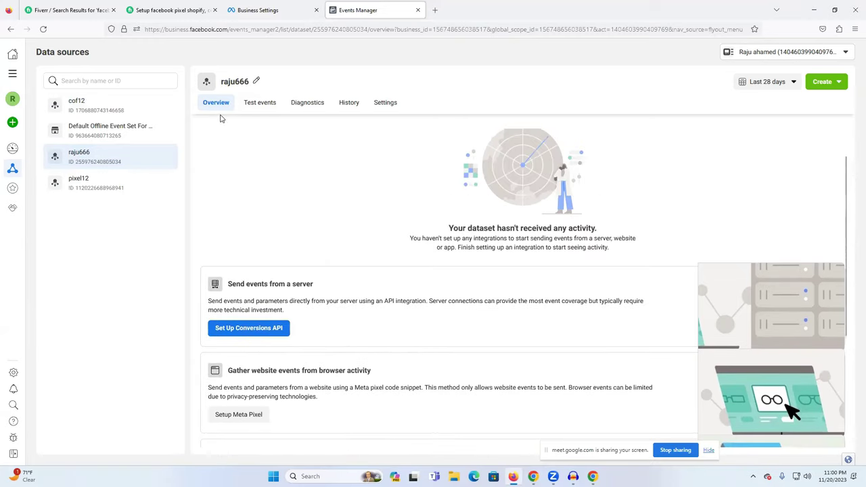
# Switch to the site's WordPress admin in Chrome and open the page for adding a new plugin.
pyautogui.click(533, 476)
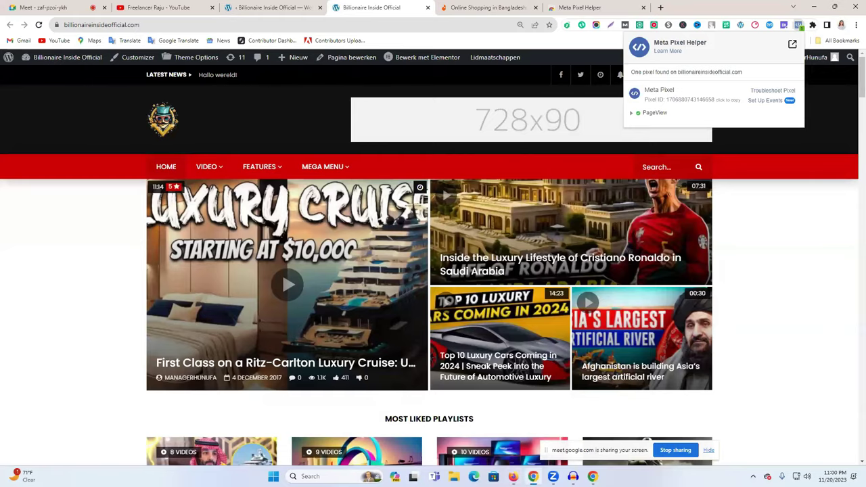
pyautogui.click(274, 7)
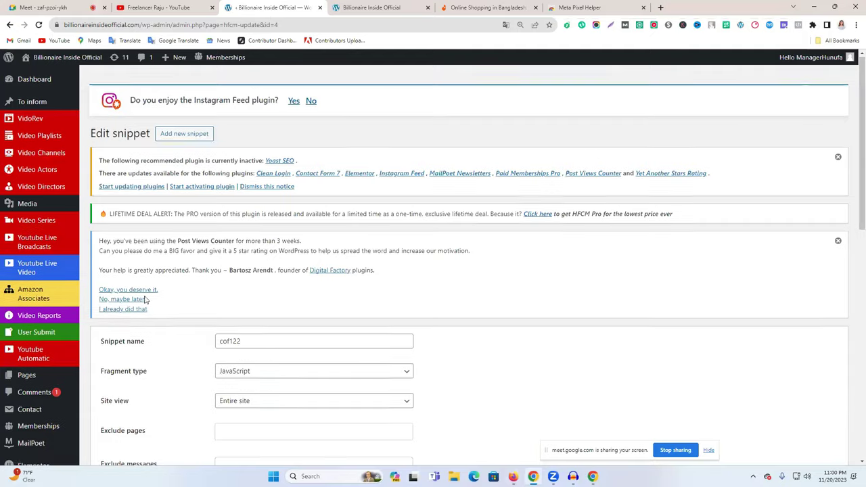
pyautogui.scroll(-3, 40, 352)
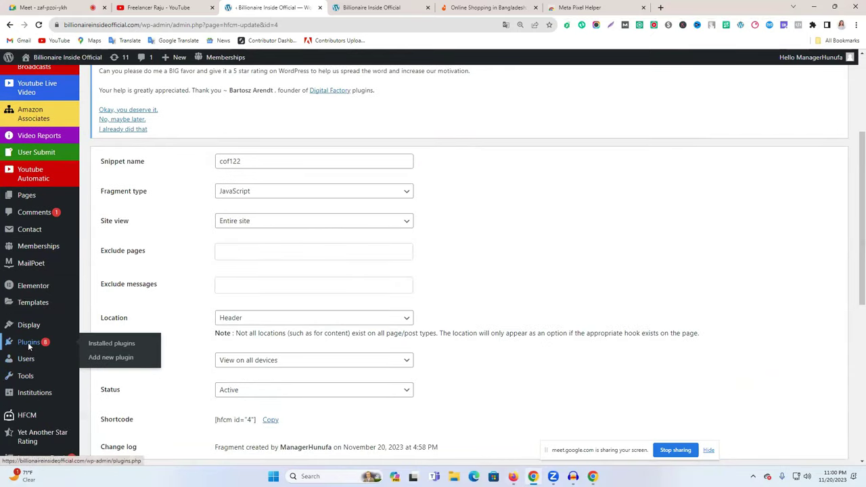
pyautogui.click(28, 344)
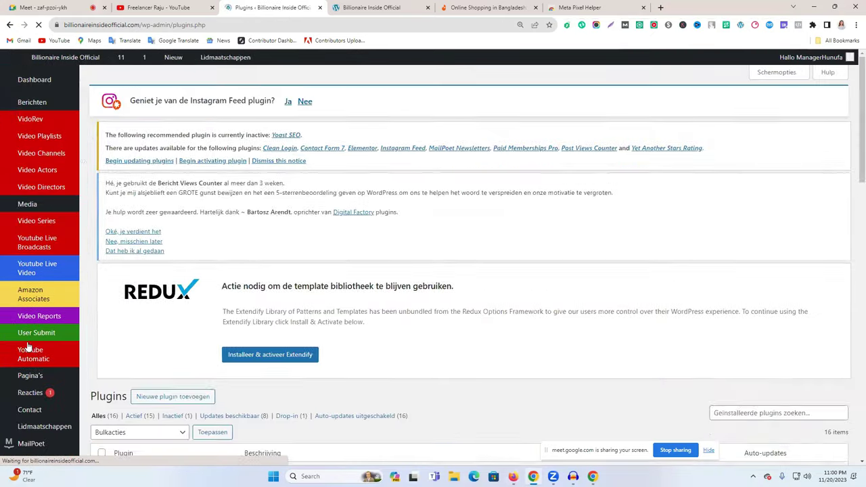
pyautogui.scroll(-5, 241, 227)
pyautogui.scroll(5, 241, 228)
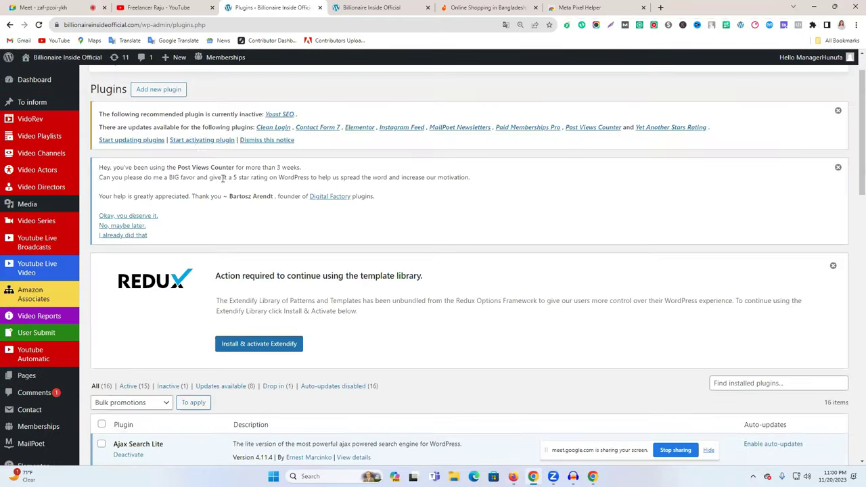
pyautogui.click(166, 135)
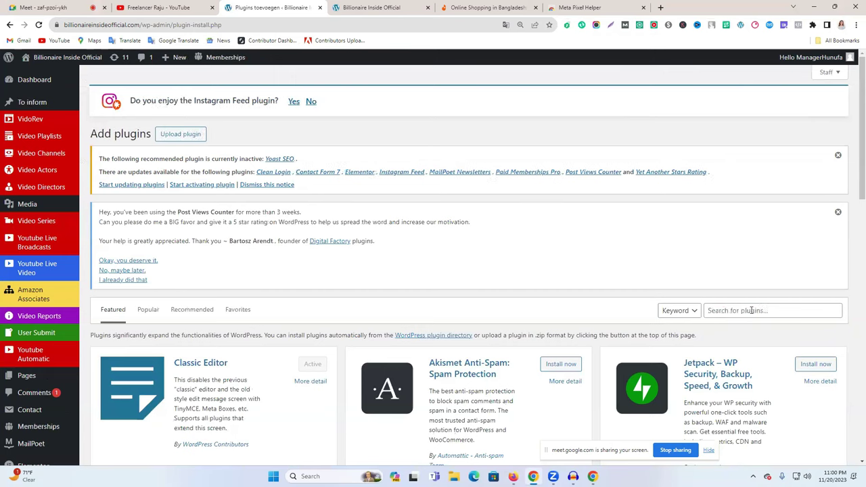
# Search the WordPress plugin directory for "facebook pixel site".
pyautogui.click(750, 309)
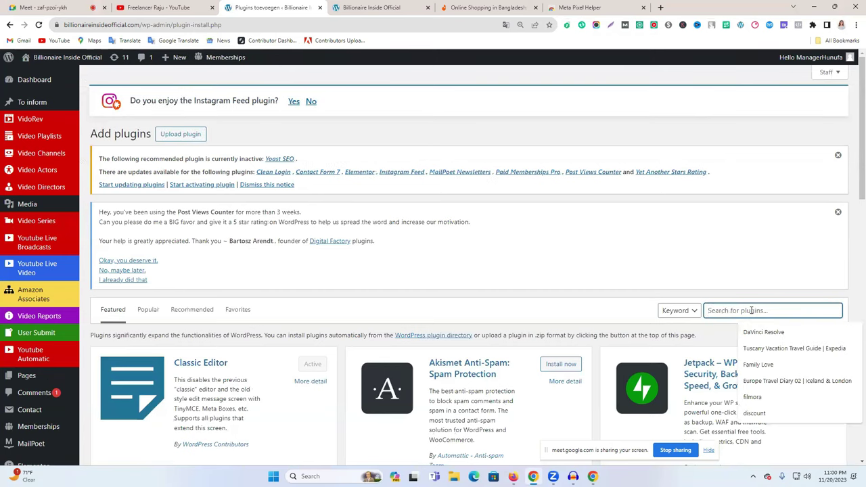
pyautogui.write('a')
pyautogui.press('BackSpace')
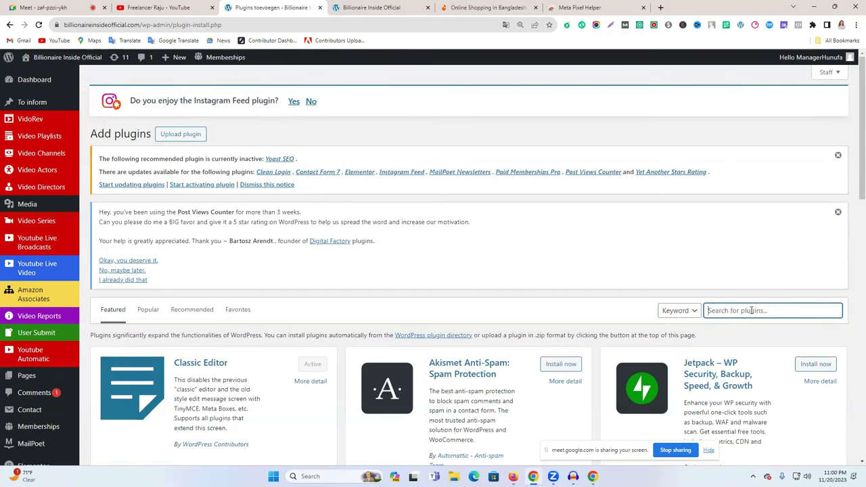
pyautogui.write('fac')
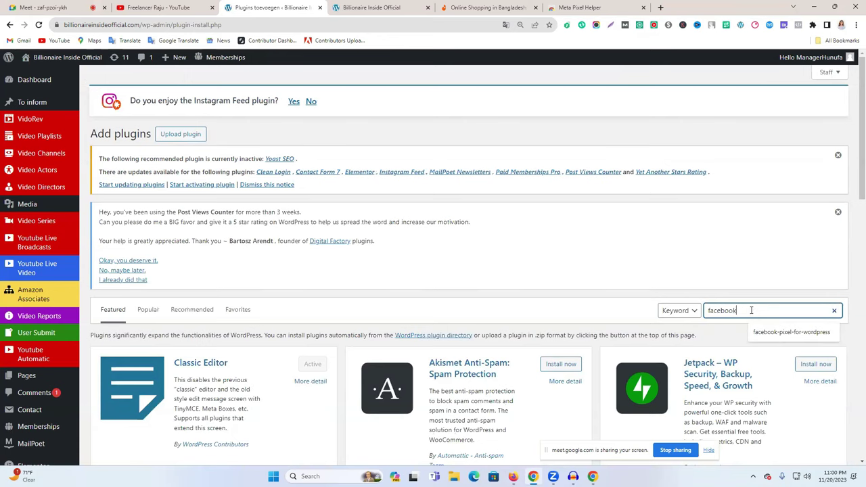
pyautogui.write('ebook')
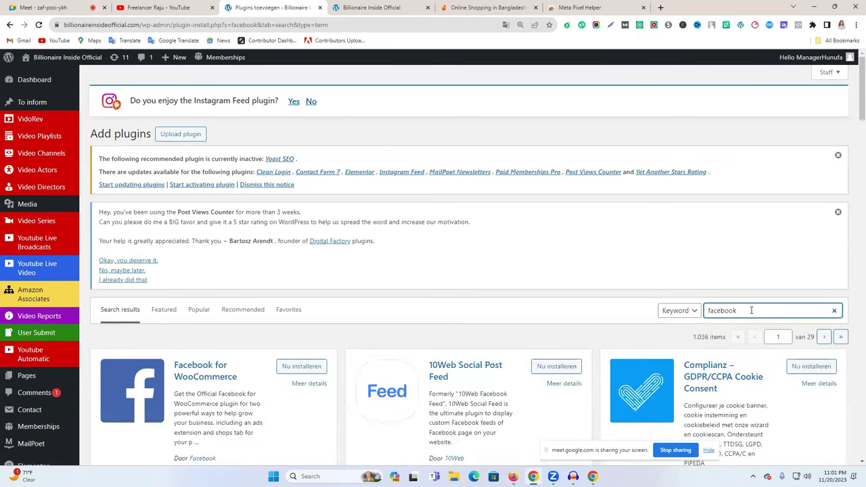
pyautogui.write(' pixel site')
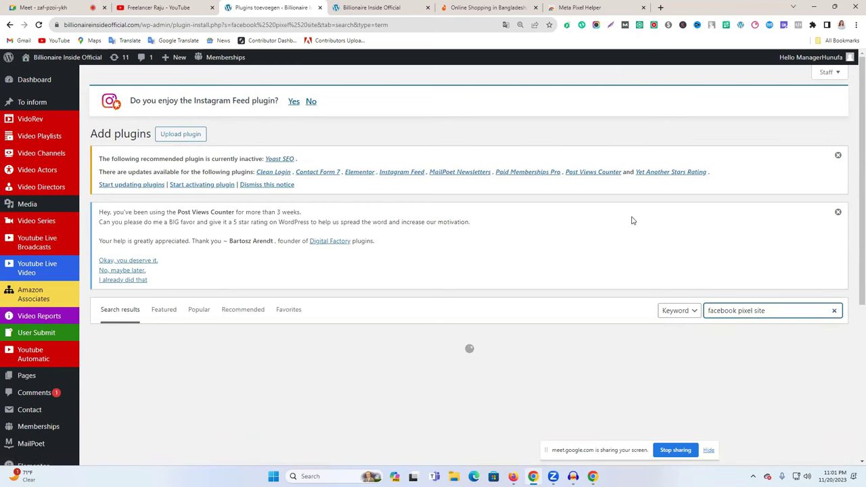
# Install and activate the PixelYourSite – Your smart PIXEL (TAG) Manager plugin from the search results.
pyautogui.scroll(-2, 629, 221)
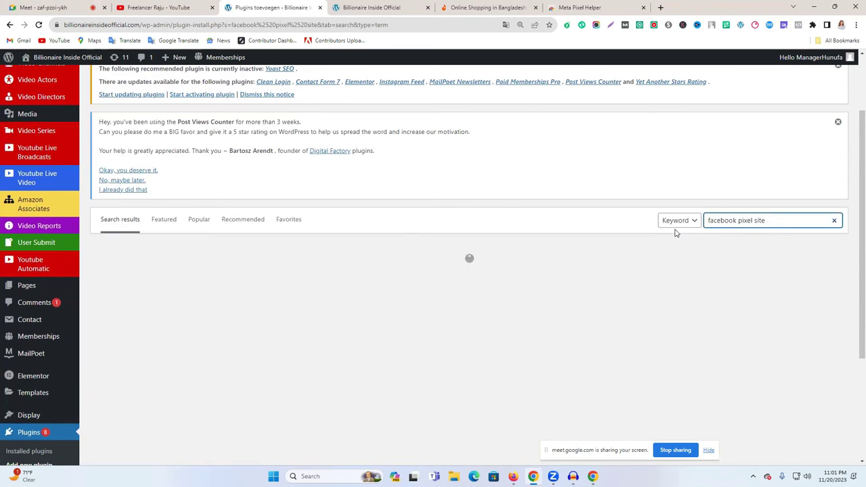
pyautogui.scroll(-2, 675, 233)
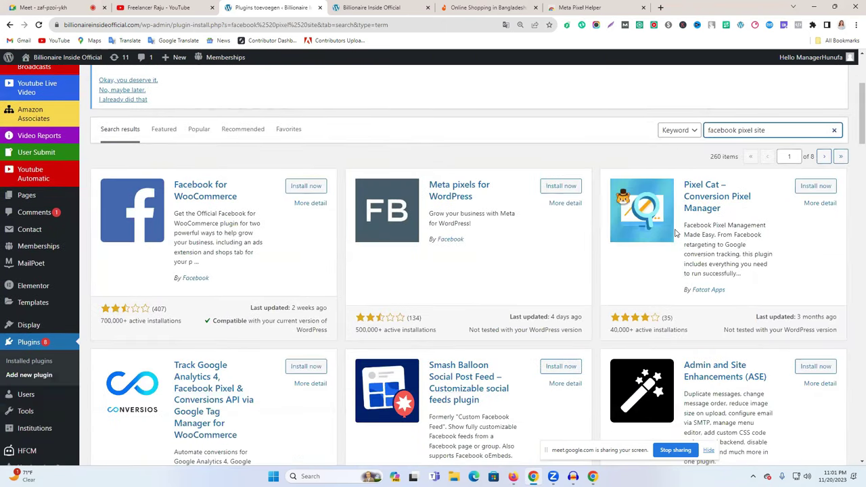
pyautogui.scroll(-6, 674, 233)
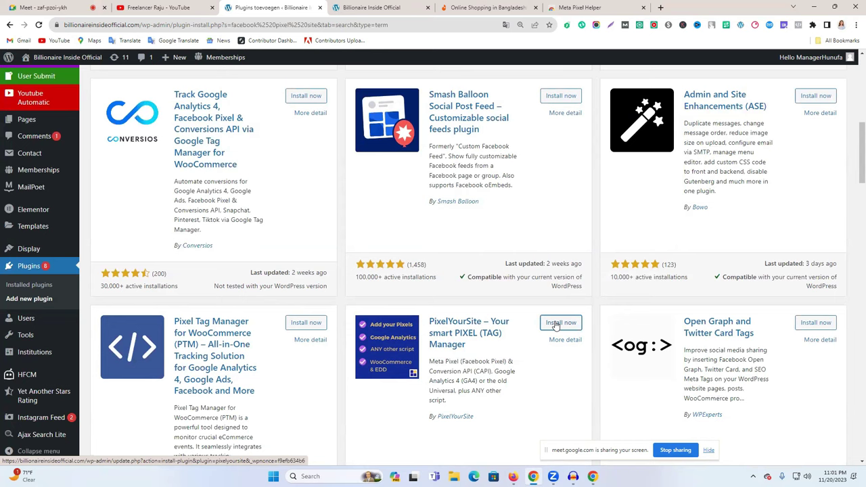
pyautogui.click(466, 328)
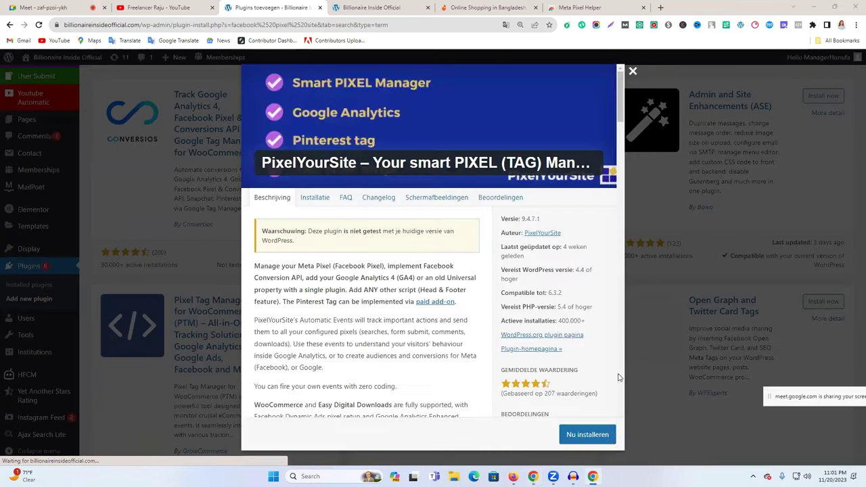
pyautogui.click(584, 435)
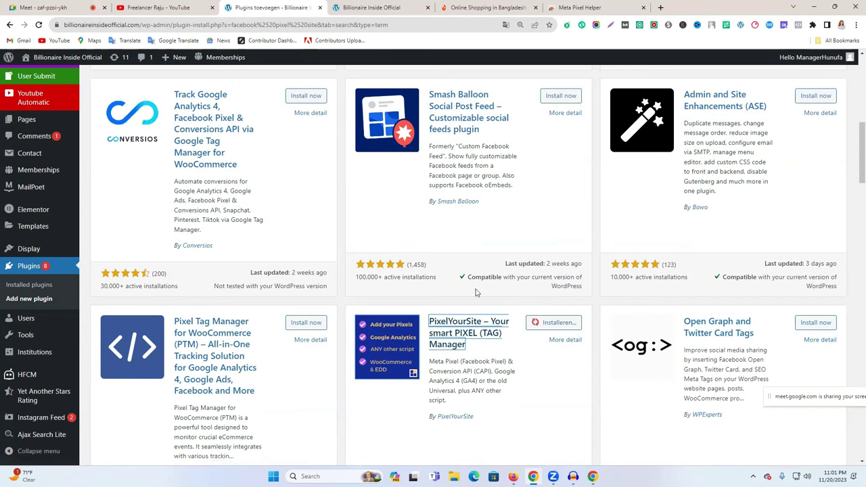
pyautogui.scroll(-5, 475, 286)
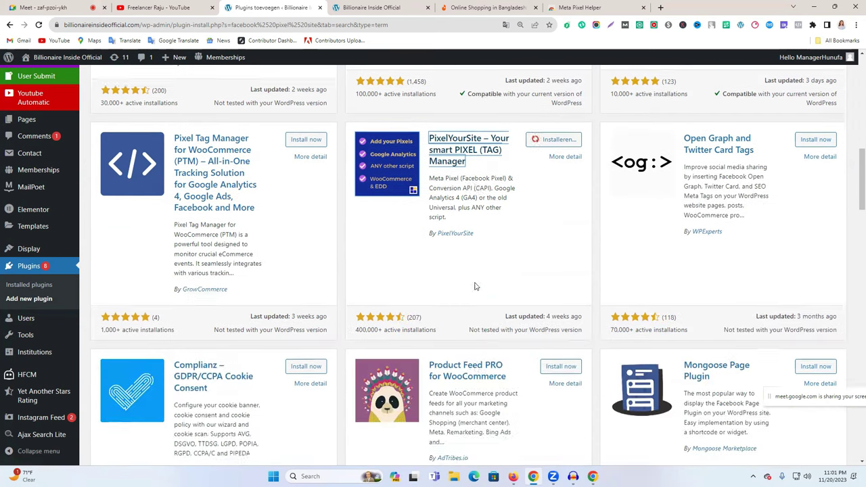
pyautogui.scroll(5, 475, 286)
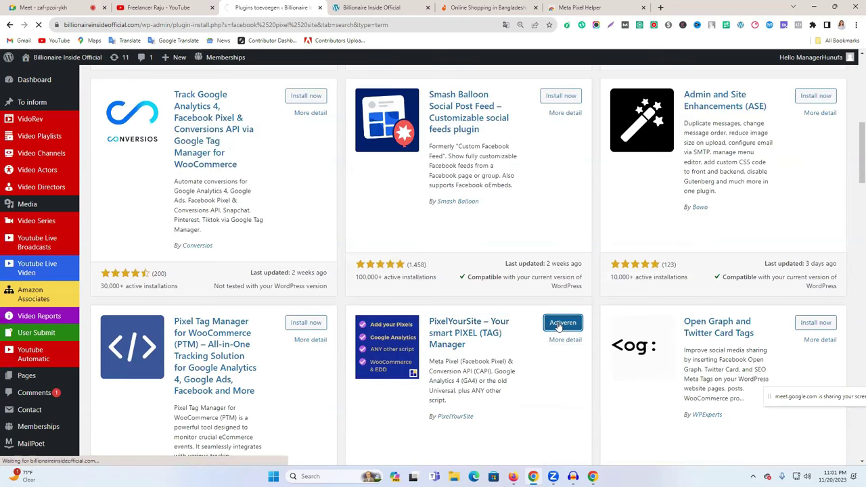
pyautogui.click(558, 325)
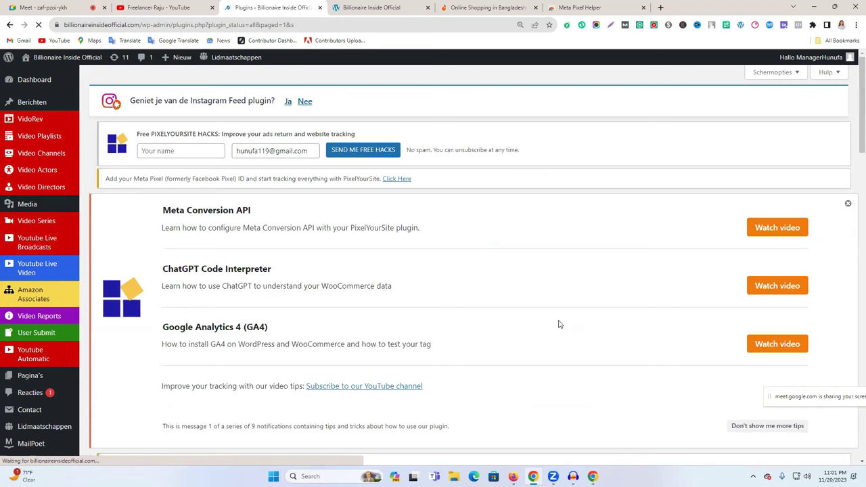
# Open the PixelYourSite dashboard and expand the Meta Pixel settings to reach the pixel ID field.
pyautogui.scroll(-3, 399, 332)
pyautogui.scroll(3, 416, 329)
pyautogui.scroll(-4, 44, 389)
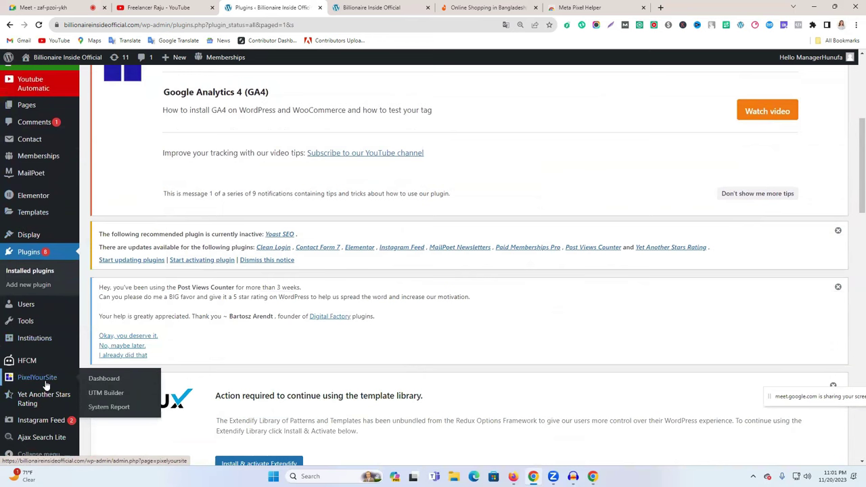
pyautogui.click(46, 384)
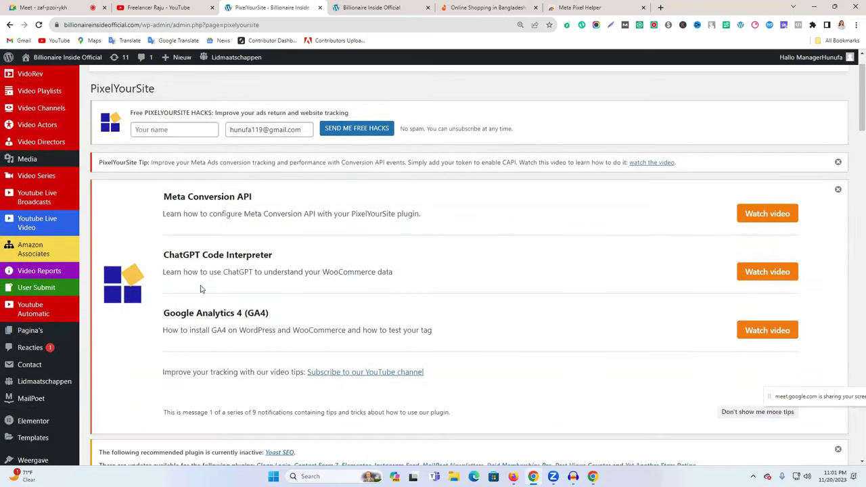
pyautogui.scroll(-3, 201, 289)
pyautogui.scroll(-3, 201, 290)
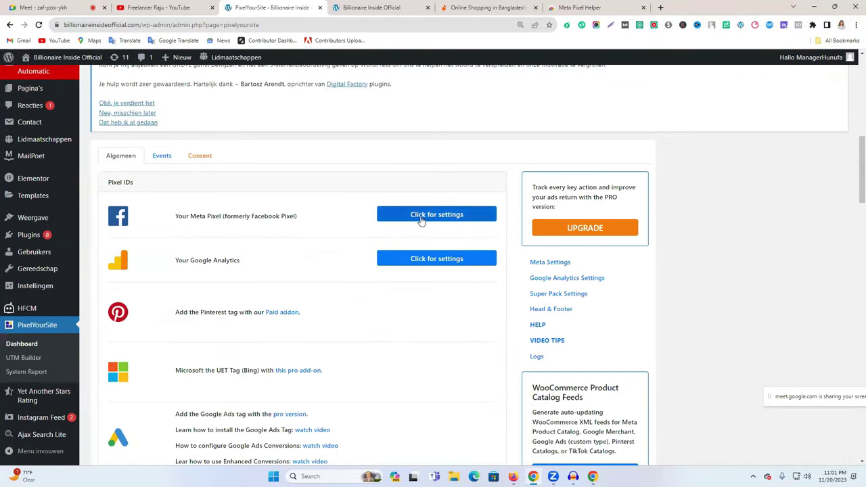
pyautogui.click(420, 216)
pyautogui.scroll(-1, 418, 223)
pyautogui.click(135, 280)
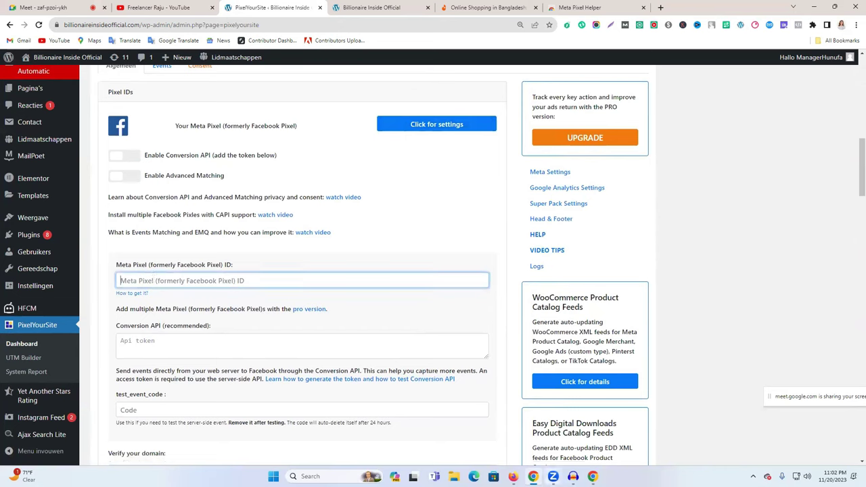
# Switch to Events Manager in Firefox, copy the default offline event set's ID, and view its diagnostics and history.
pyautogui.moveTo(513, 476)
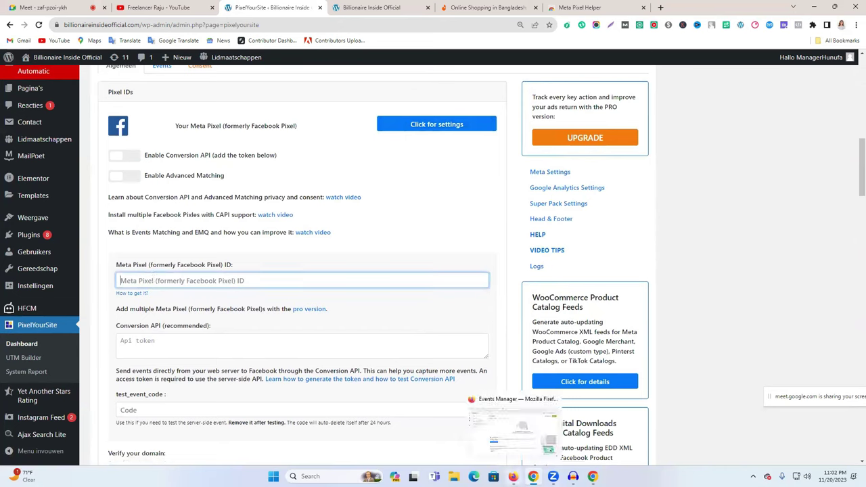
pyautogui.click(512, 426)
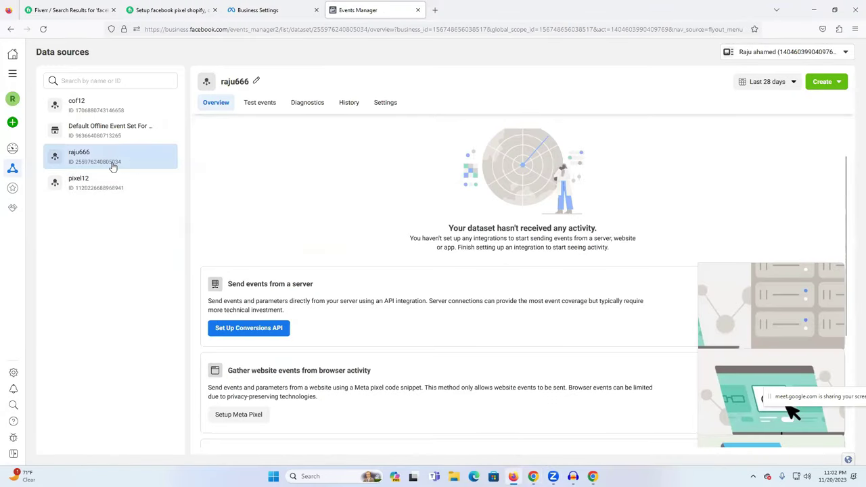
pyautogui.click(115, 135)
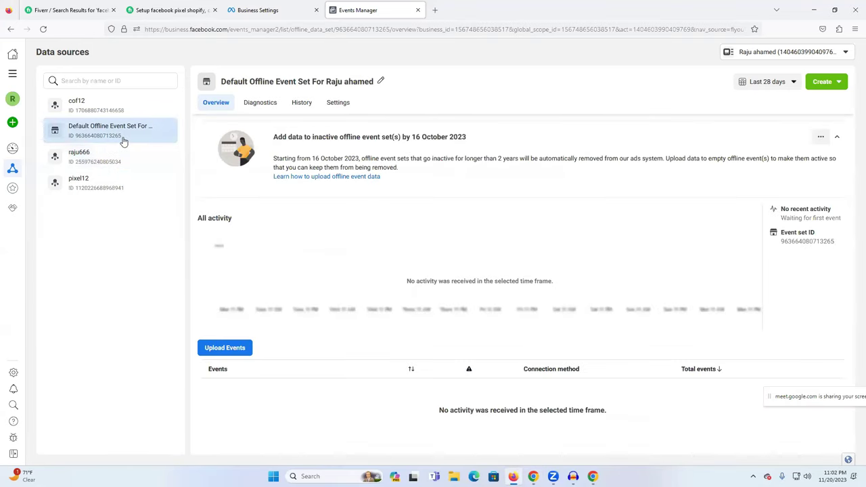
pyautogui.click(261, 105)
pyautogui.click(303, 108)
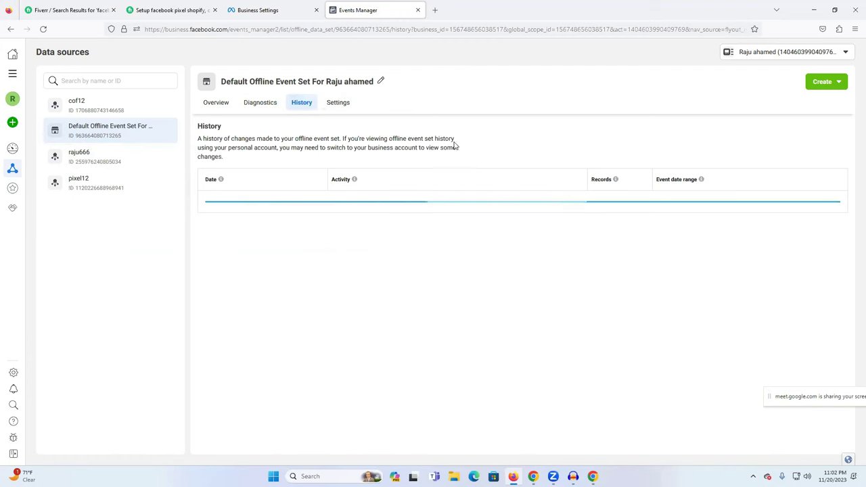
pyautogui.click(217, 104)
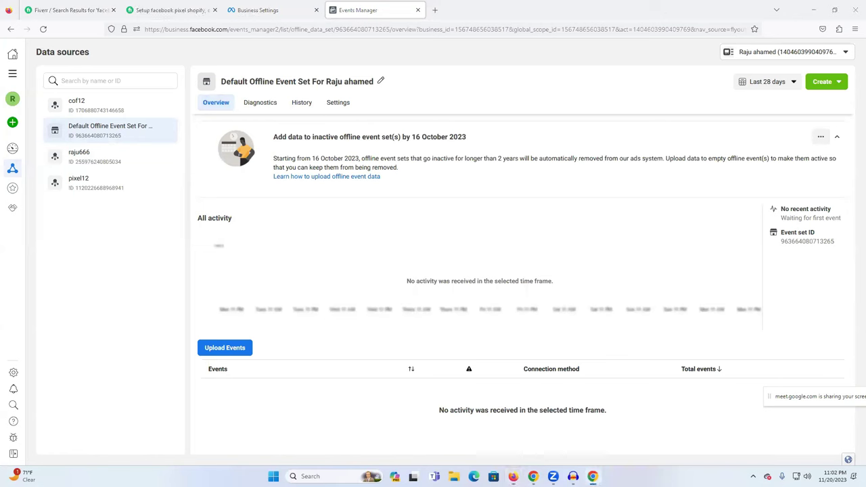
# Return to PixelYourSite in Chrome and paste the copied event set ID as the Meta Pixel ID.
pyautogui.hotkey('alt', 'Tab')
pyautogui.click(284, 277)
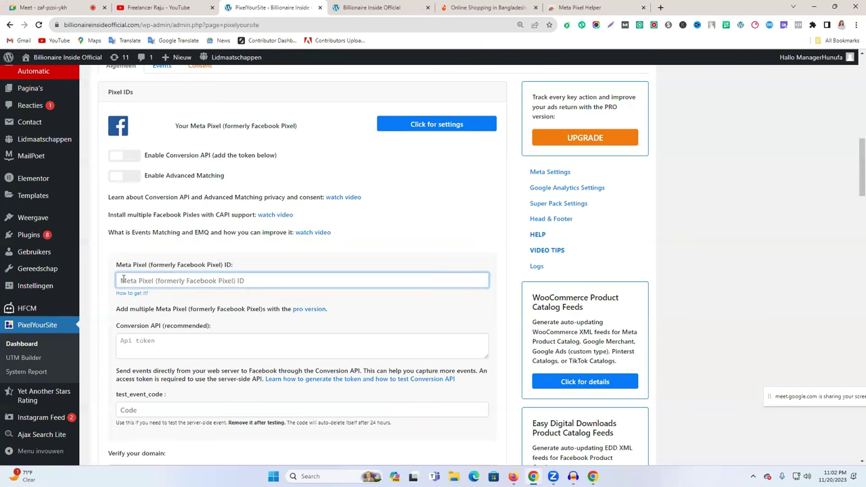
pyautogui.hotkey('ctrl', 'v')
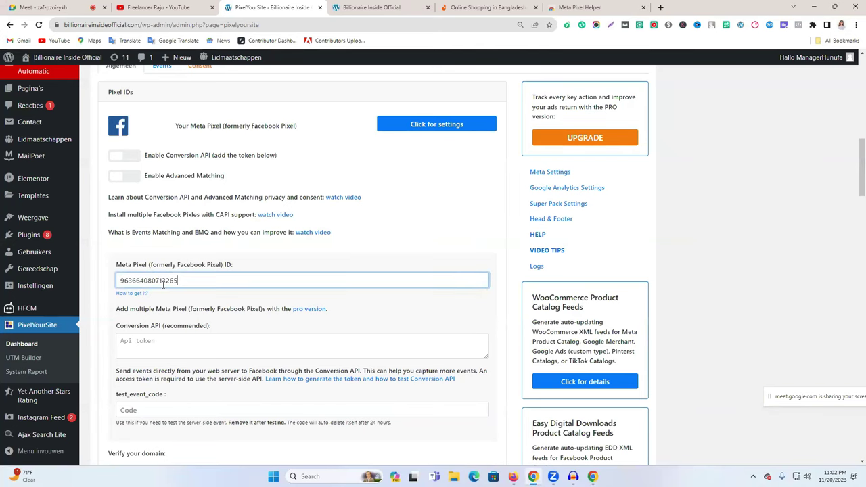
# Save the PixelYourSite settings, leaving the remaining options on the dashboard page as they are.
pyautogui.scroll(-3, 271, 304)
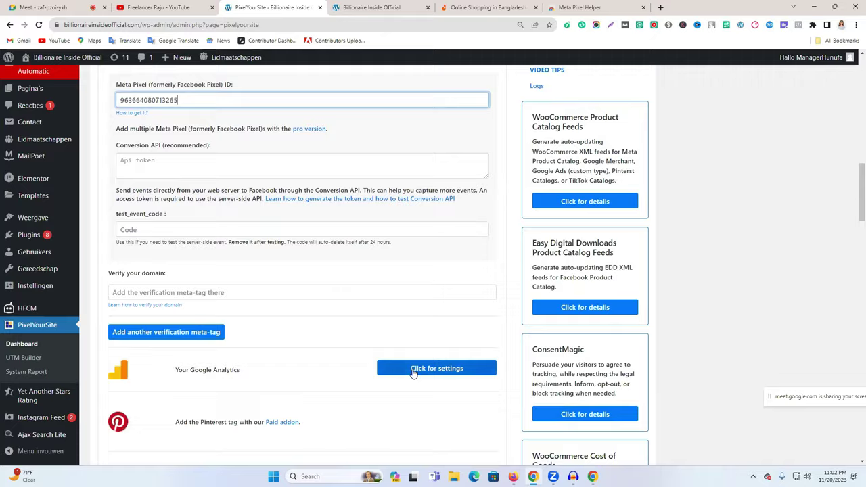
pyautogui.scroll(-3, 395, 368)
pyautogui.scroll(-15, 379, 369)
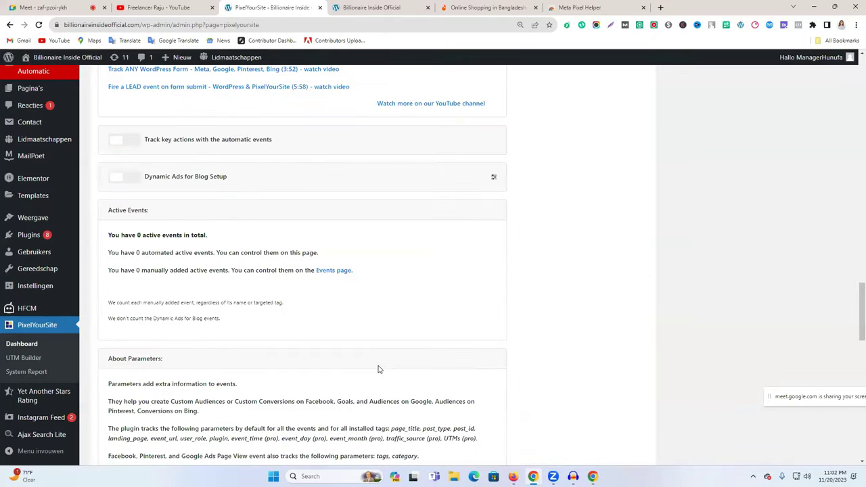
pyautogui.scroll(1, 231, 346)
pyautogui.scroll(3, 228, 336)
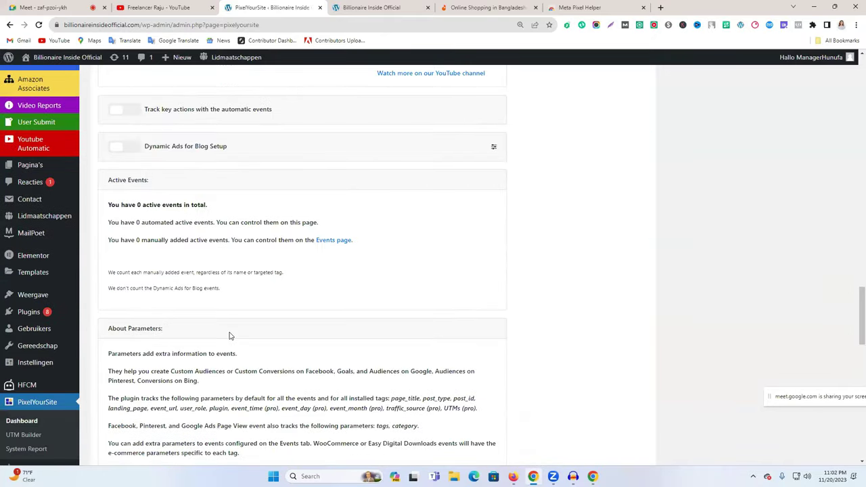
pyautogui.scroll(-10, 228, 337)
pyautogui.click(320, 402)
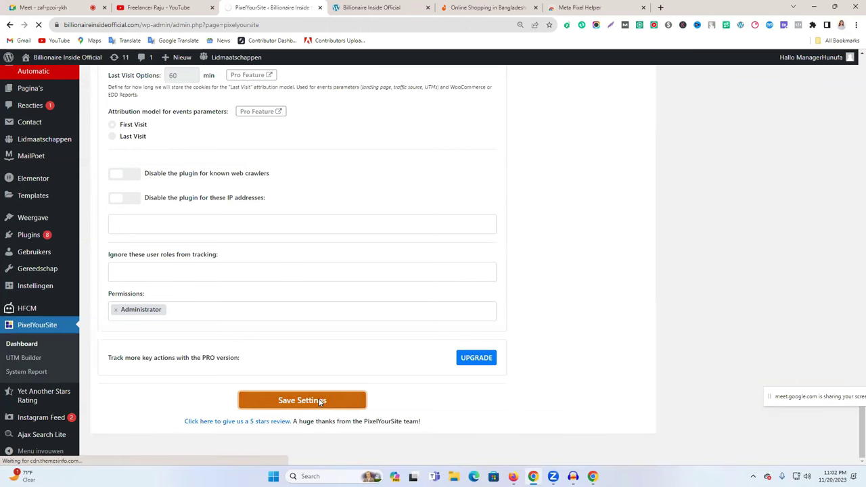
pyautogui.scroll(-2, 303, 296)
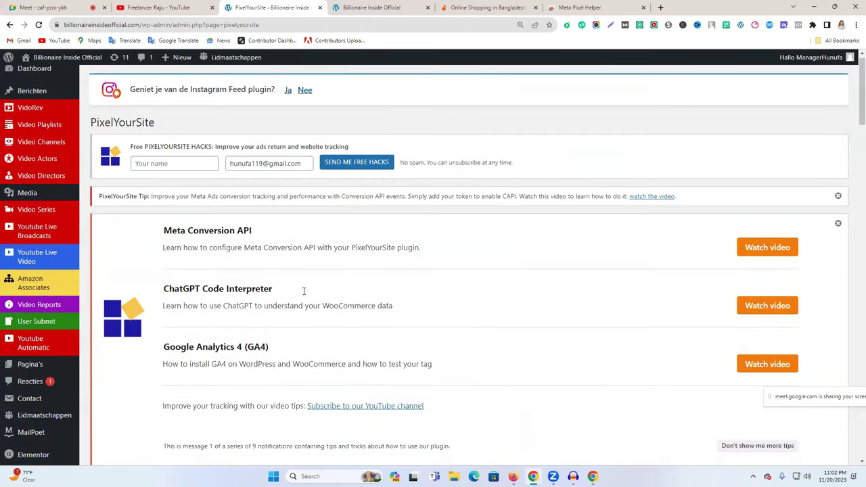
# Reload the Billionaire Inside Official home page and check its installed pixels with Meta Pixel Helper.
pyautogui.click(381, 7)
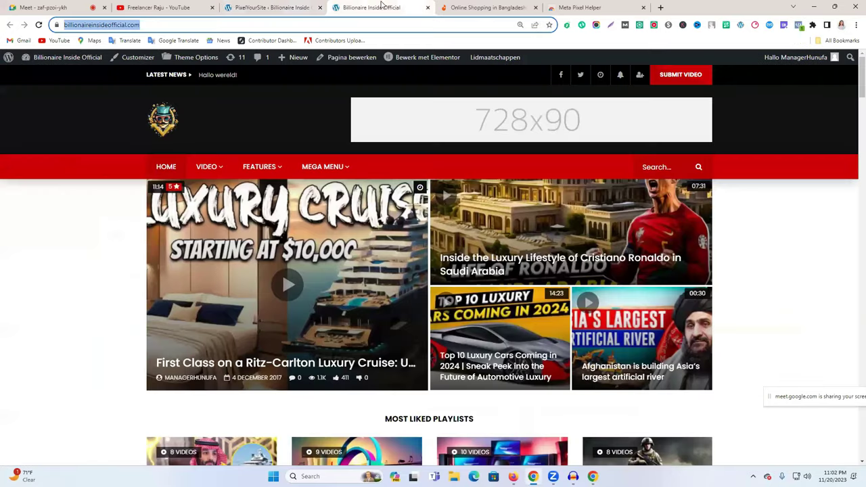
pyautogui.click(38, 25)
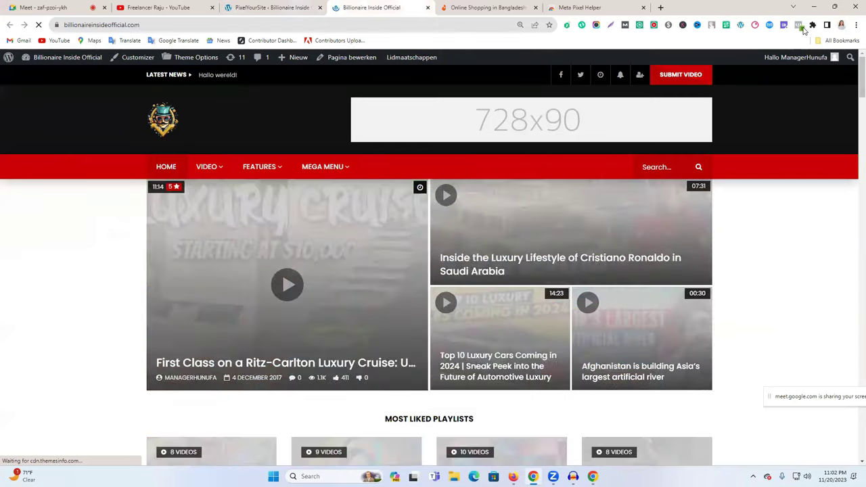
pyautogui.click(799, 25)
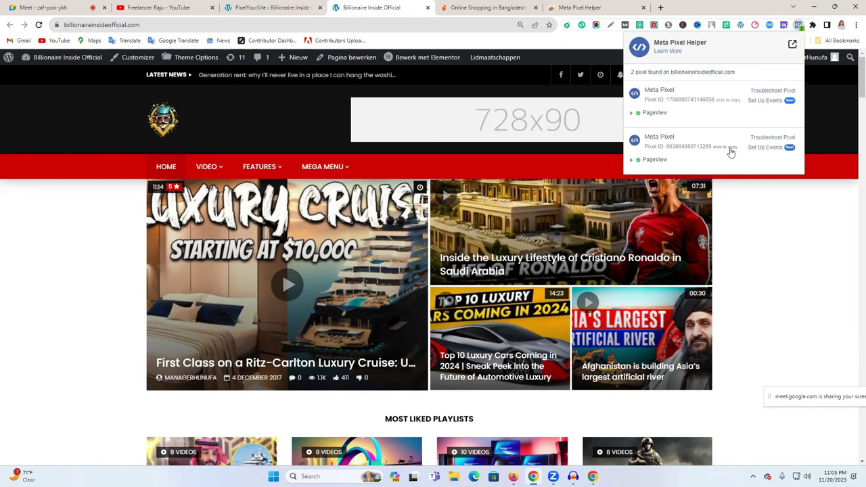
# Compare the pixel IDs in Meta Pixel Helper with the data sources in Events Manager in Firefox, returning to the site in Chrome.
pyautogui.click(247, 7)
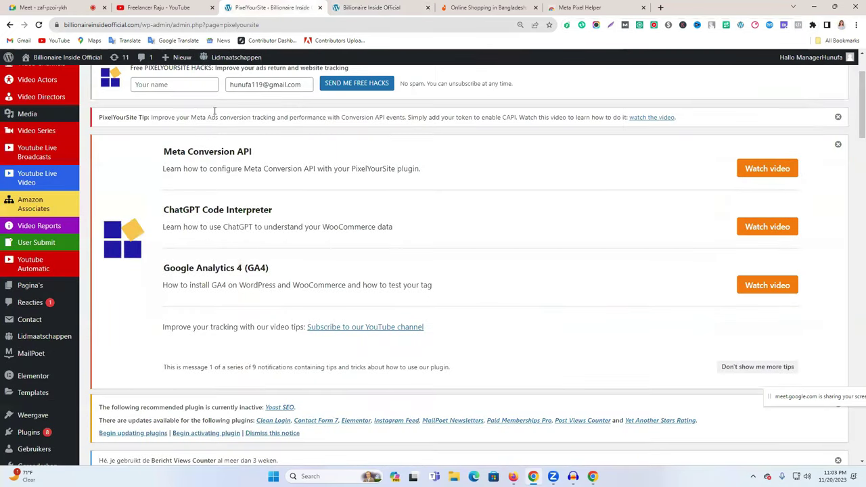
pyautogui.click(365, 7)
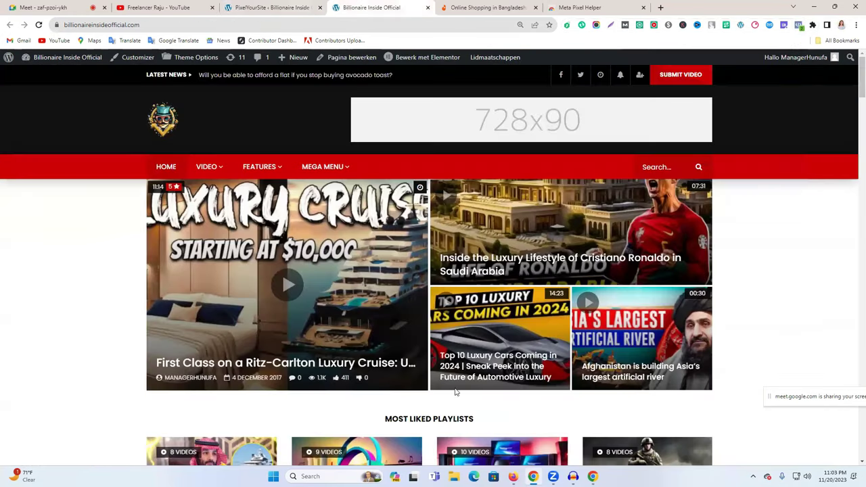
pyautogui.click(513, 476)
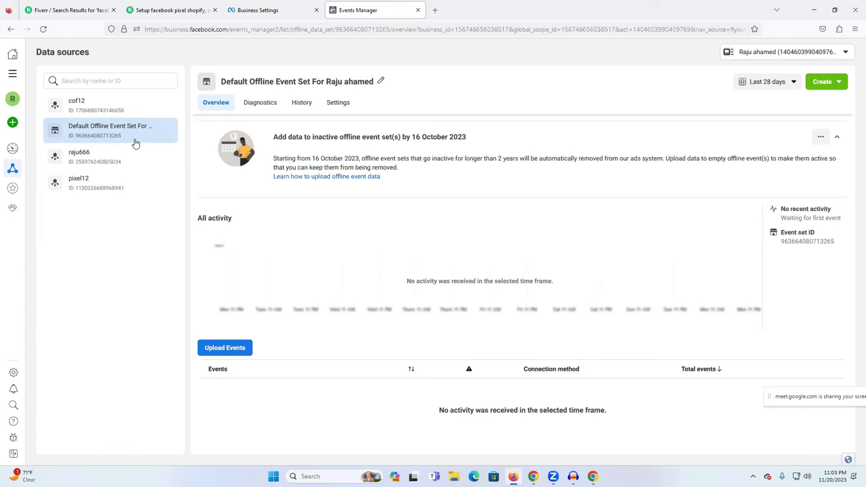
pyautogui.click(533, 476)
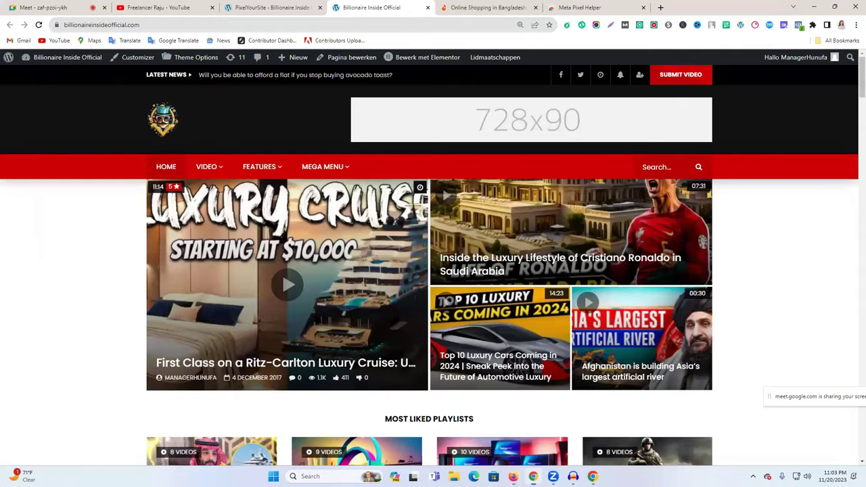
pyautogui.click(799, 26)
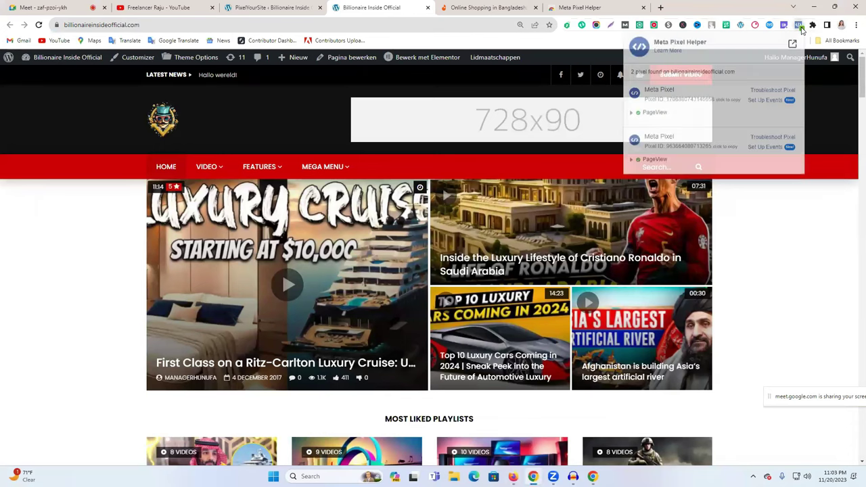
pyautogui.click(799, 286)
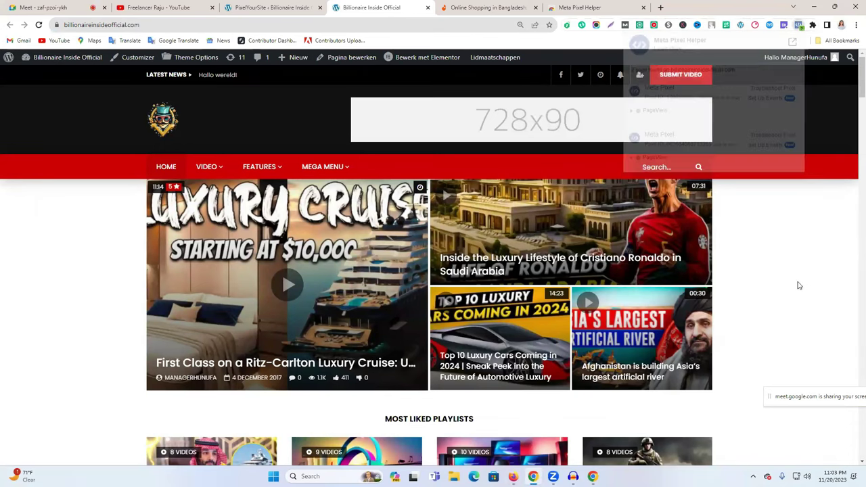
pyautogui.click(799, 25)
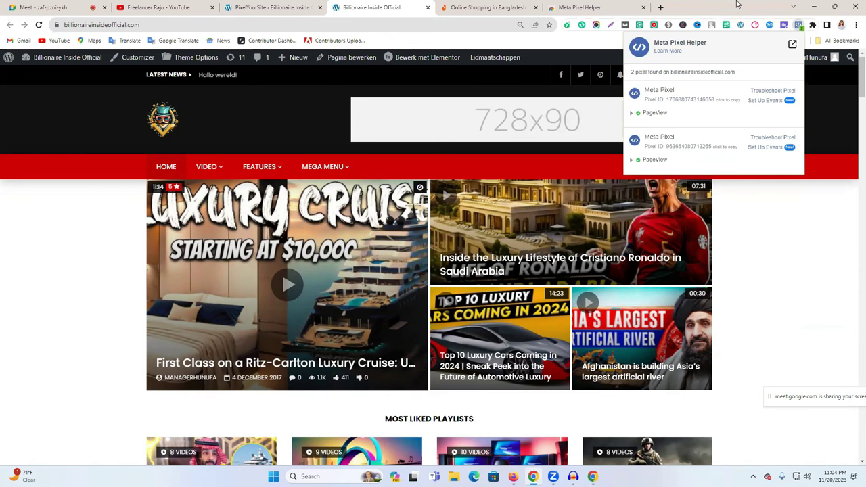
pyautogui.click(746, 226)
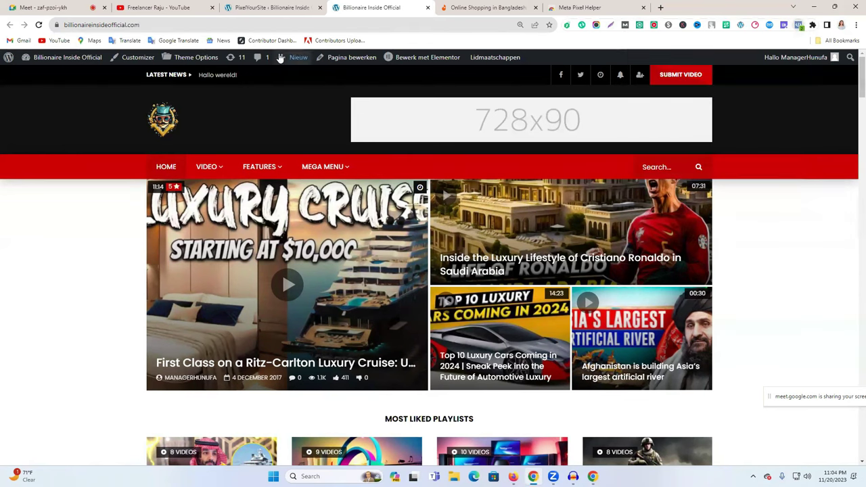
# Look through the PixelYourSite dashboard, examining its tag settings, recommended videos and event options.
pyautogui.click(285, 7)
pyautogui.scroll(2, 372, 248)
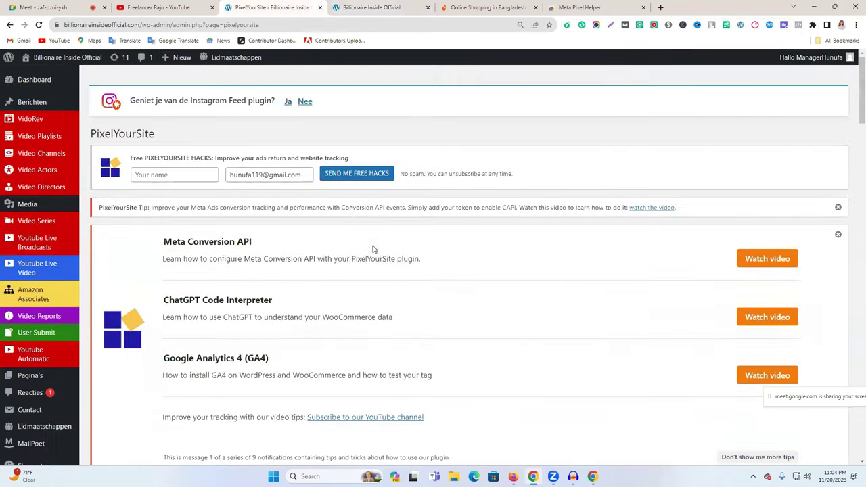
pyautogui.scroll(-2, 373, 250)
pyautogui.scroll(-7, 372, 250)
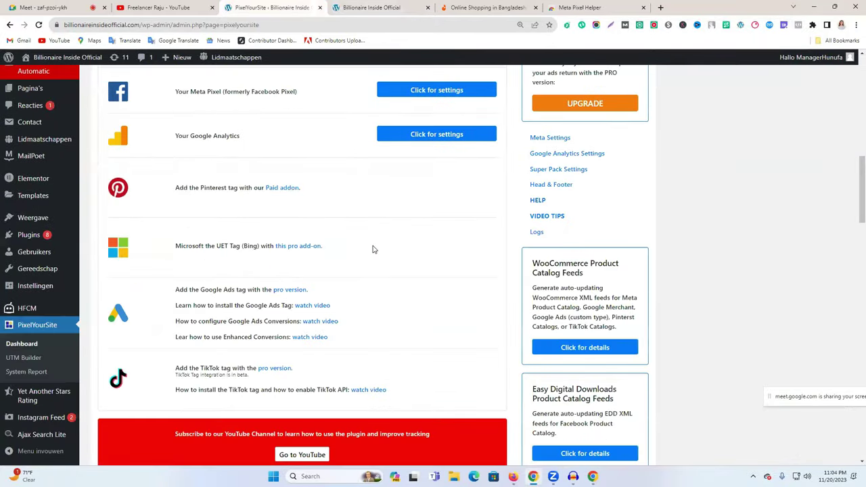
pyautogui.scroll(-5, 373, 250)
pyautogui.moveTo(513, 465)
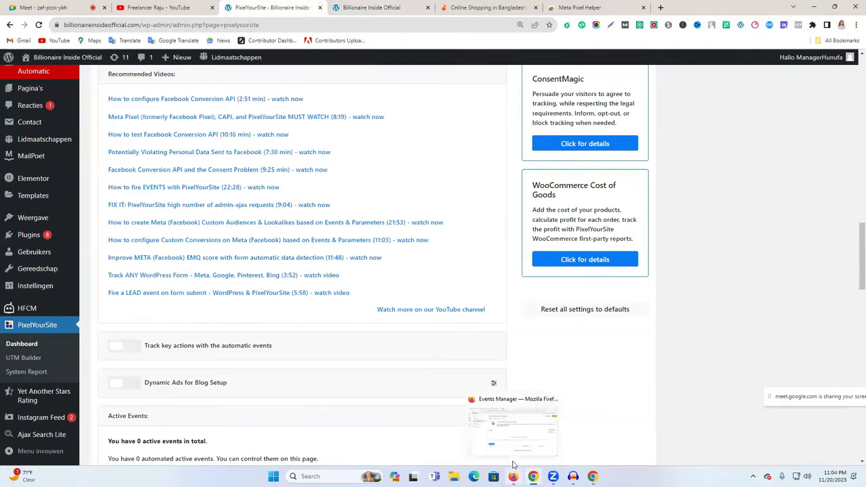
pyautogui.scroll(-3, 348, 276)
pyautogui.scroll(5, 347, 276)
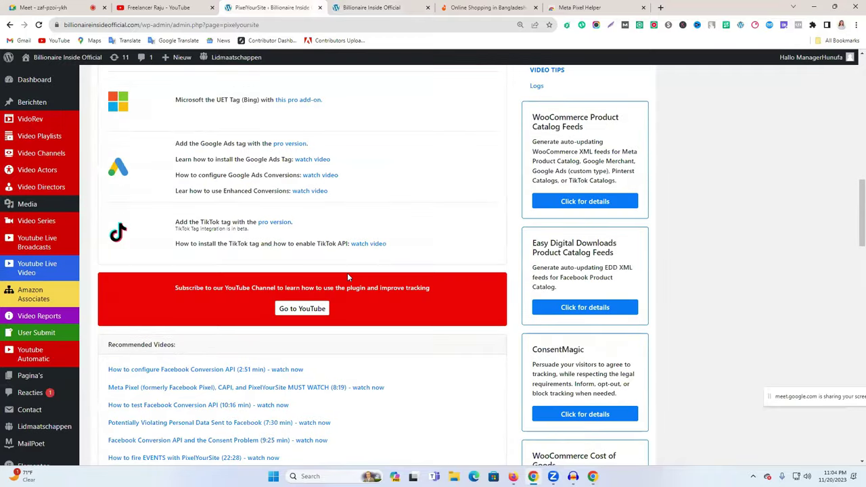
pyautogui.scroll(15, 347, 273)
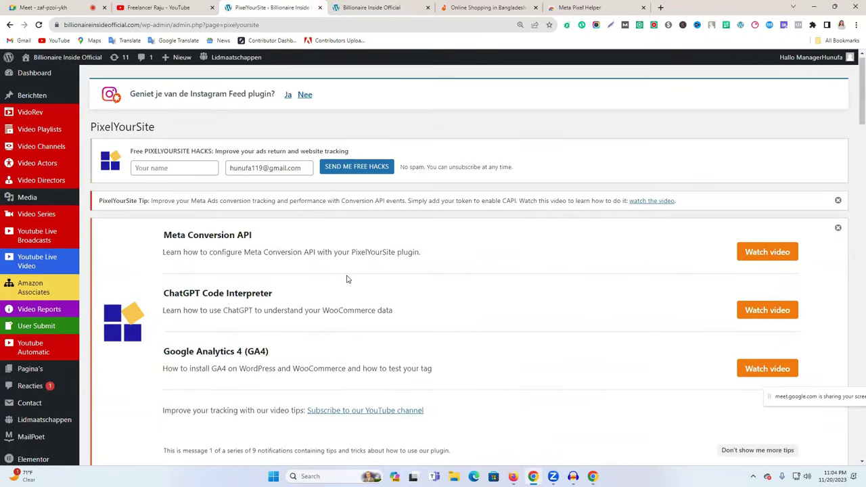
pyautogui.scroll(-15, 347, 279)
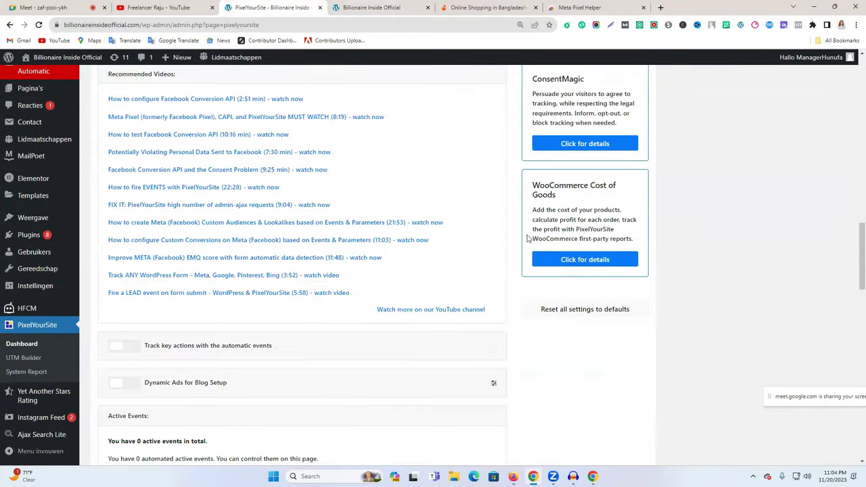
# Expand the second pixel's PageView event in Meta Pixel Helper on the site's home page to inspect its parameters.
pyautogui.click(351, 5)
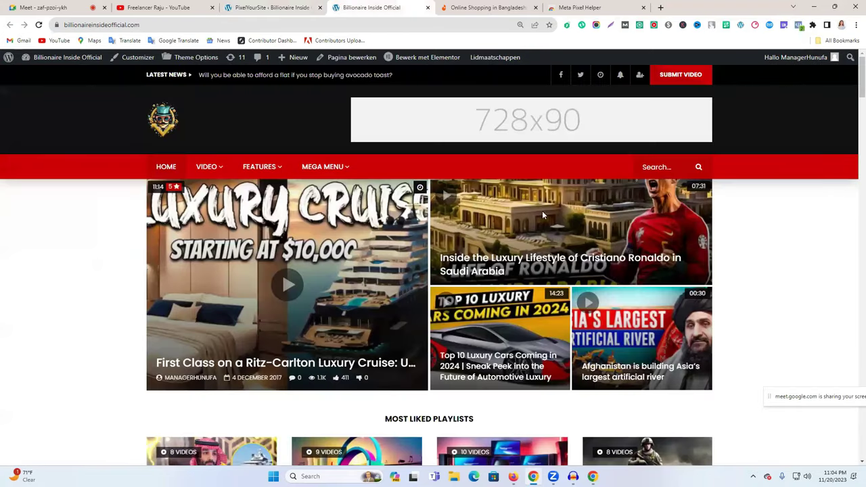
pyautogui.click(799, 27)
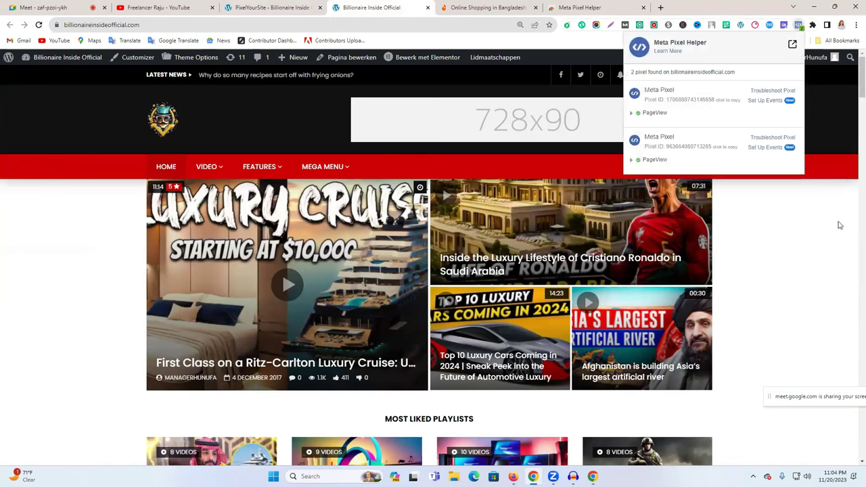
pyautogui.click(659, 161)
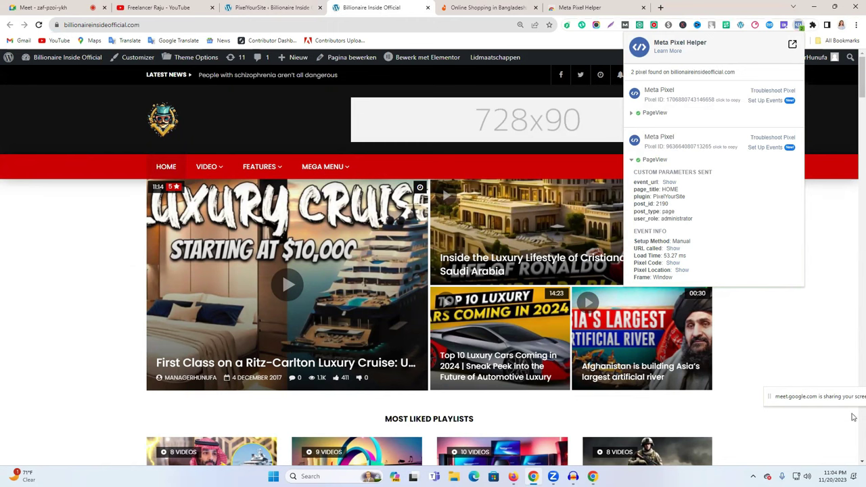
# Switch to Firefox and browse the Fiverr search results for Facebook pixel services, examining the gigs and their prices.
pyautogui.hotkey('alt', 'Tab')
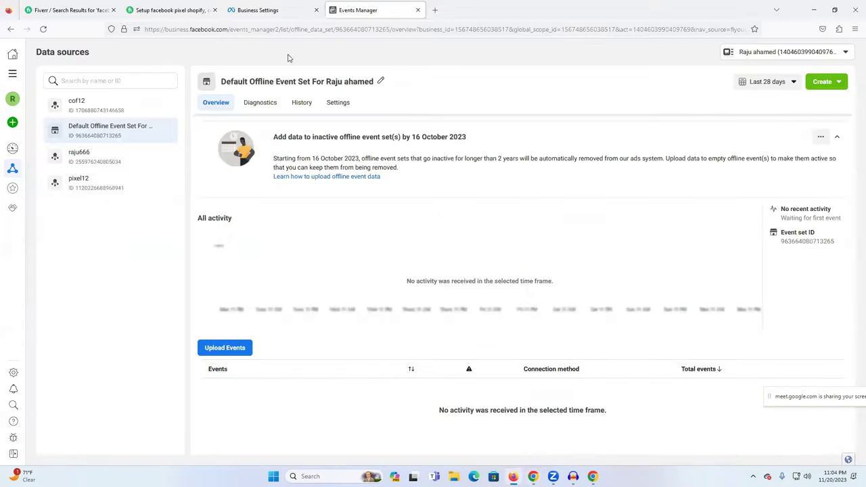
pyautogui.click(169, 10)
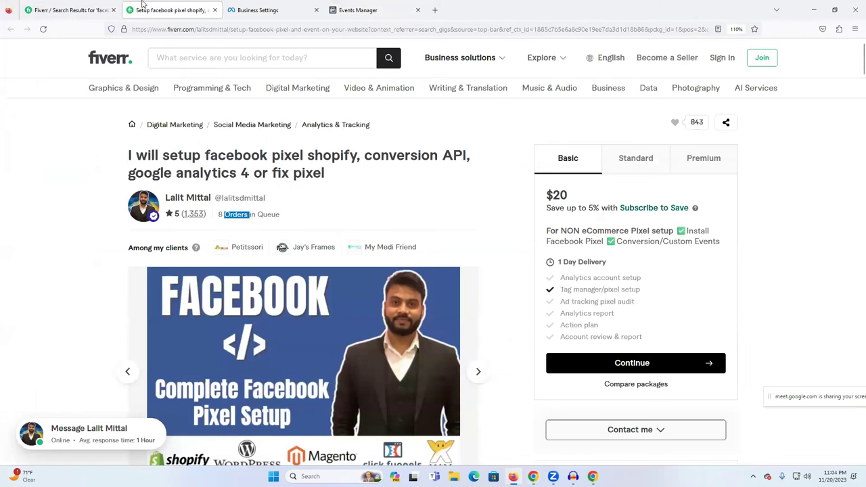
pyautogui.click(71, 9)
pyautogui.scroll(-3, 429, 247)
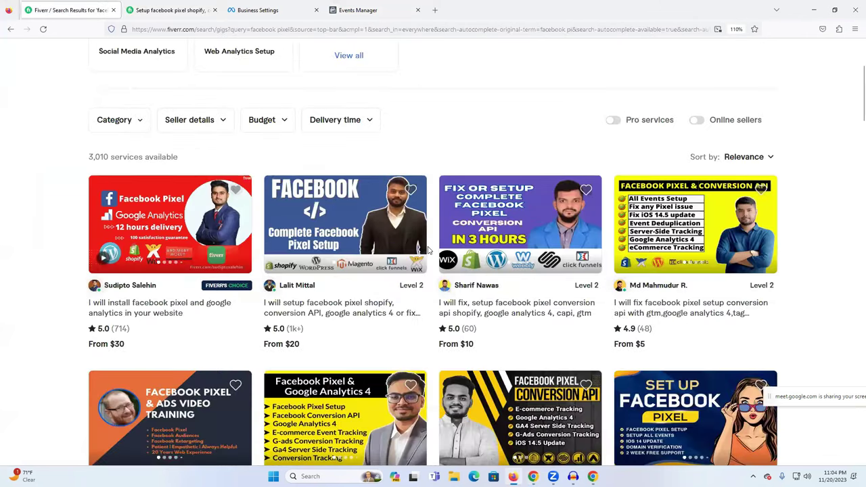
pyautogui.scroll(-3, 427, 250)
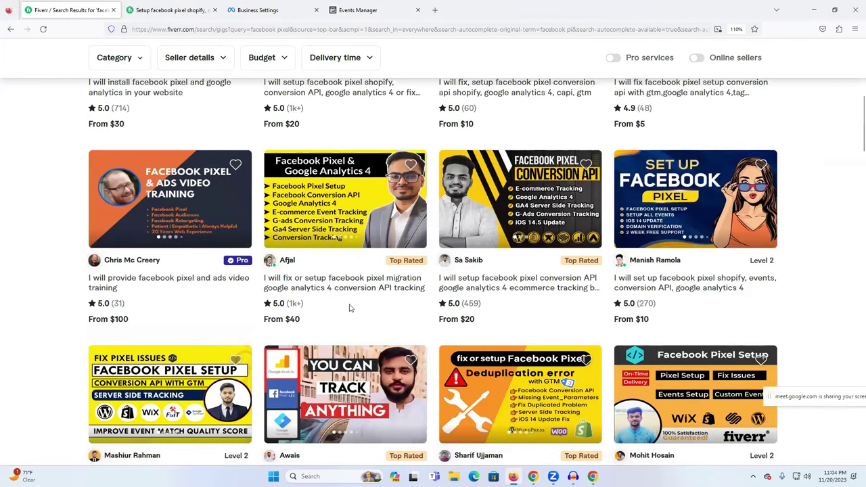
pyautogui.scroll(-3, 342, 298)
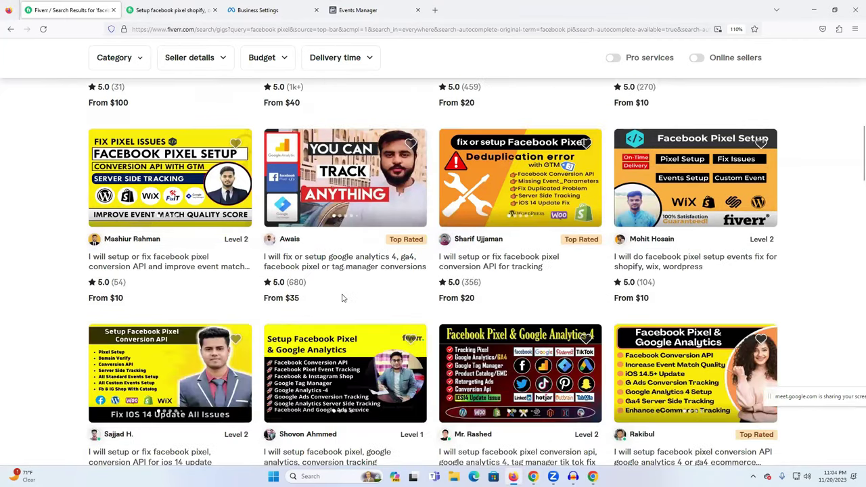
pyautogui.scroll(-5, 343, 298)
pyautogui.scroll(-6, 330, 275)
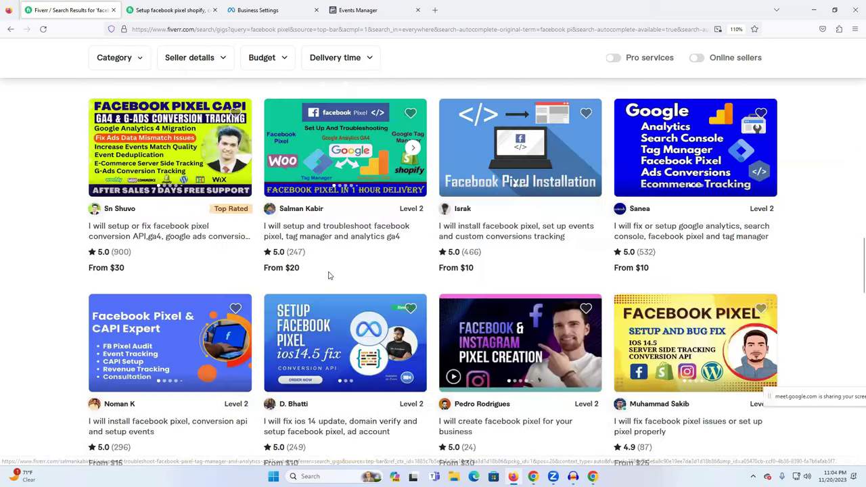
pyautogui.scroll(-6, 329, 275)
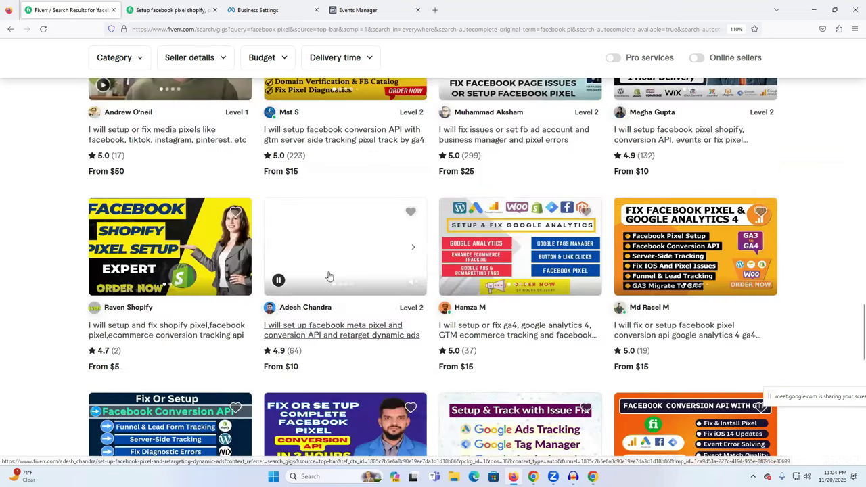
pyautogui.scroll(-2, 338, 272)
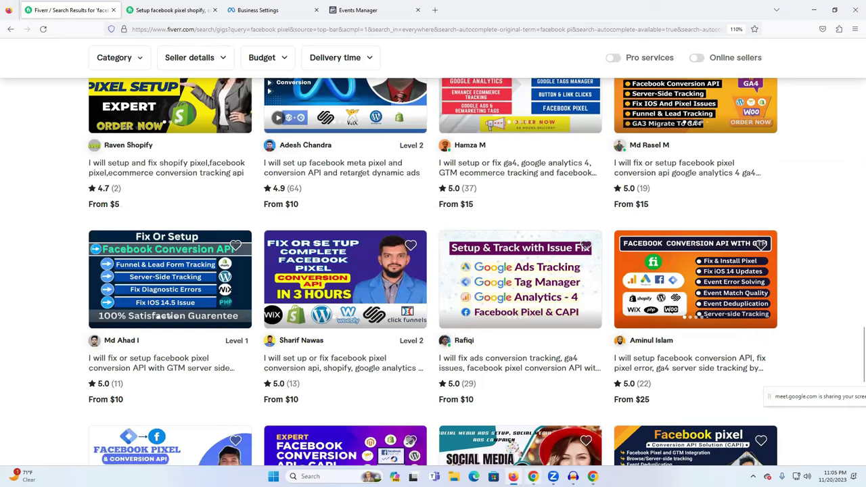
pyautogui.hotkey('alt', 'Tab')
pyautogui.click(249, 5)
pyautogui.click(464, 6)
pyautogui.click(406, 7)
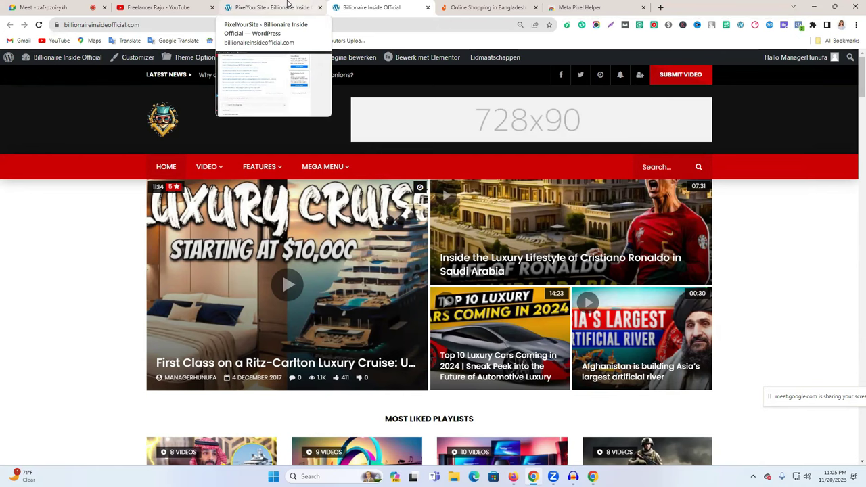
pyautogui.click(287, 6)
pyautogui.click(389, 8)
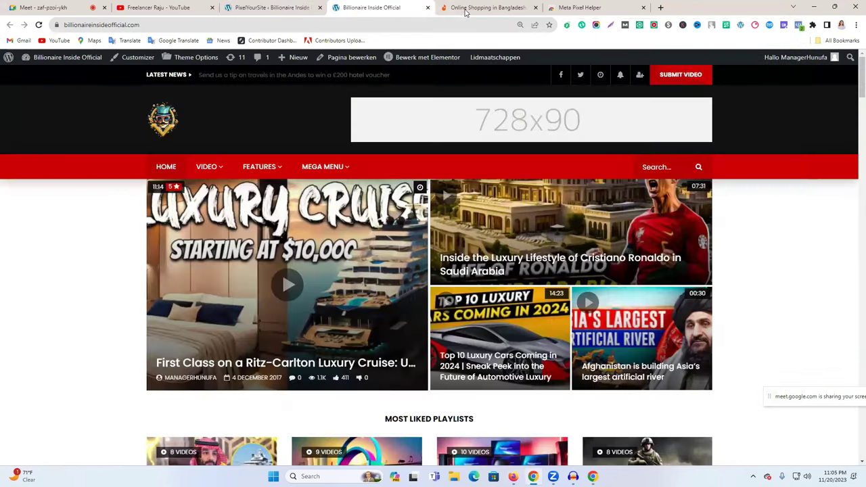
pyautogui.click(286, 7)
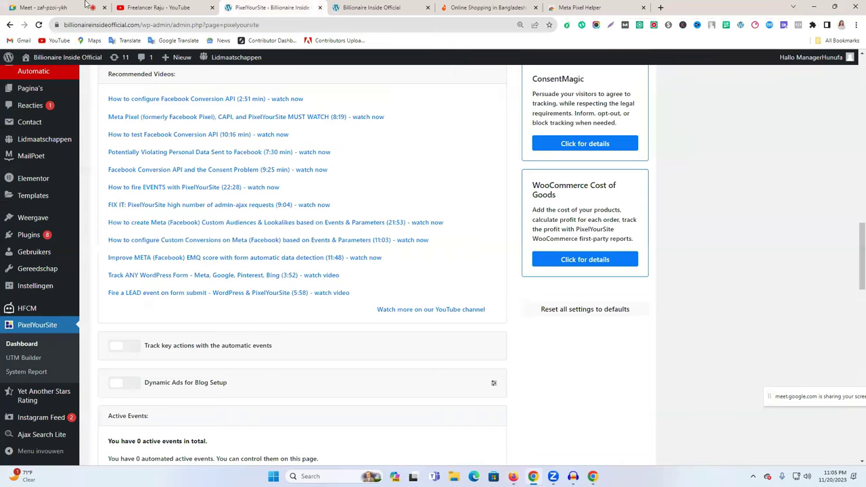
pyautogui.click(149, 6)
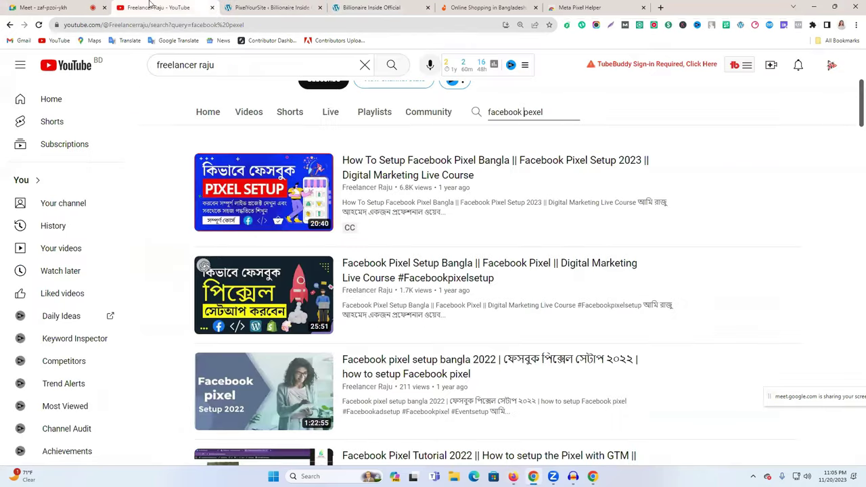
pyautogui.click(67, 6)
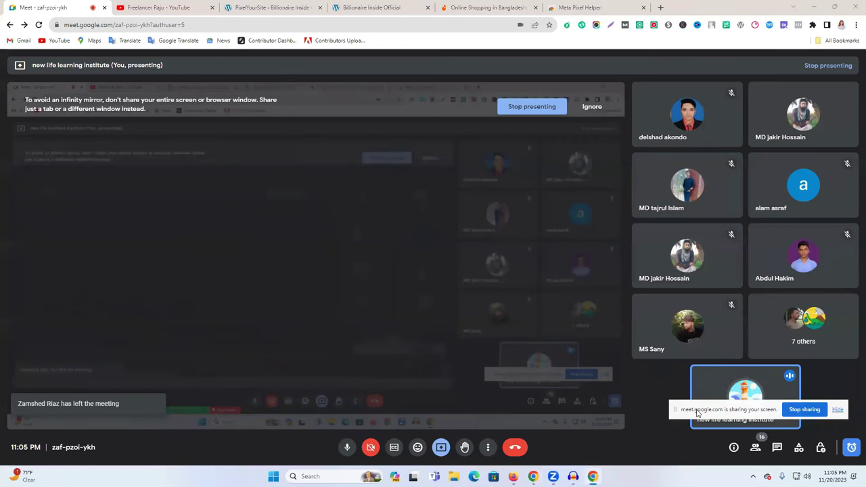
pyautogui.click(591, 7)
pyautogui.click(528, 6)
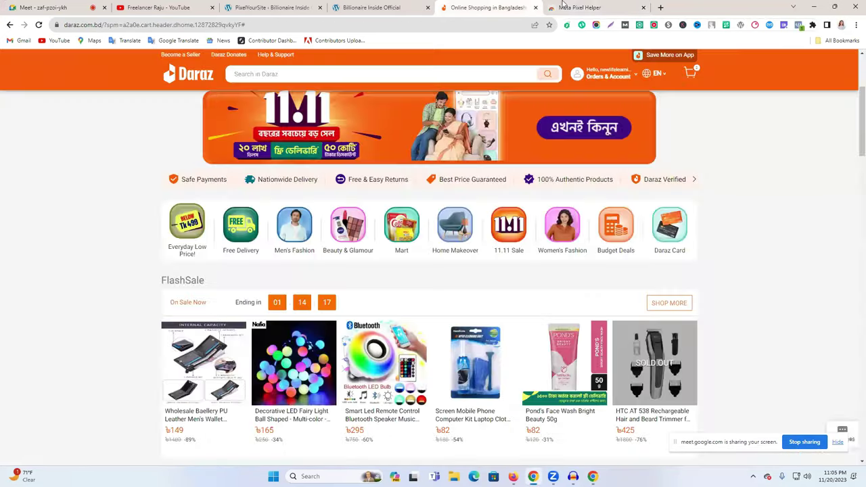
pyautogui.click(575, 7)
pyautogui.click(493, 7)
pyautogui.click(575, 6)
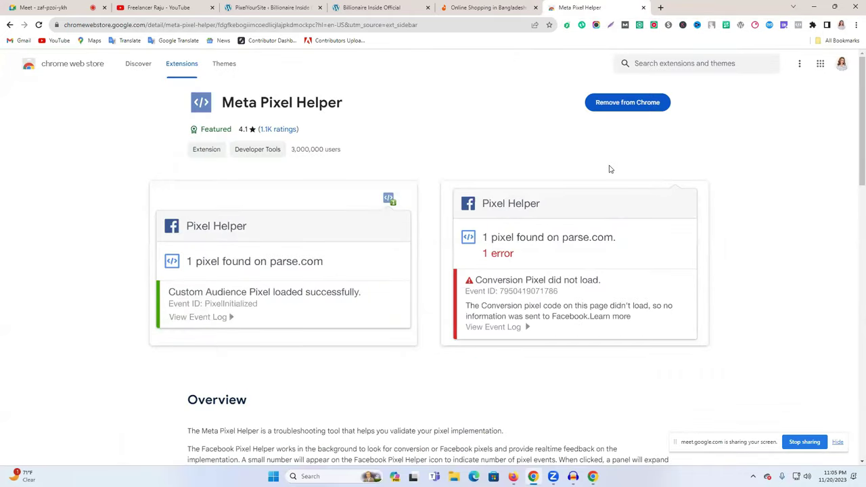
pyautogui.click(504, 7)
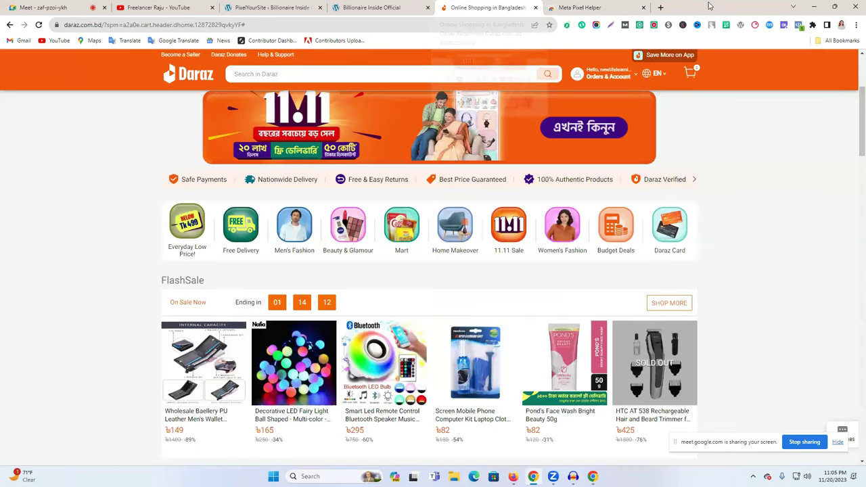
pyautogui.click(660, 7)
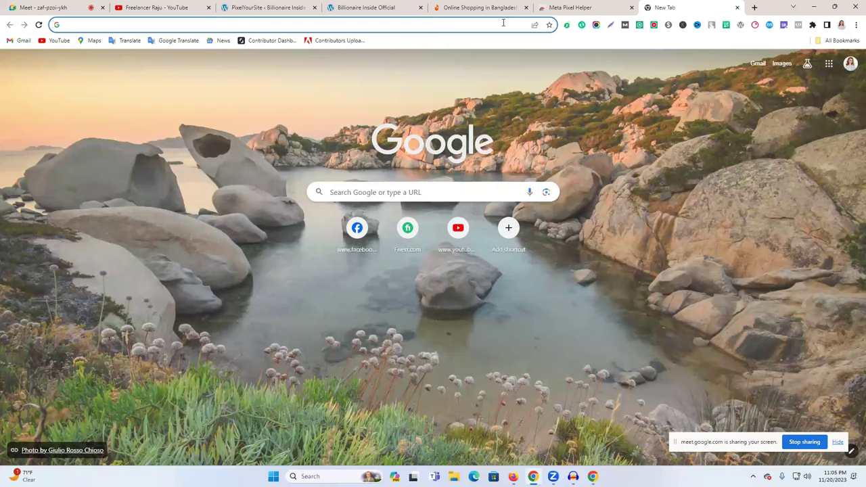
pyautogui.click(502, 23)
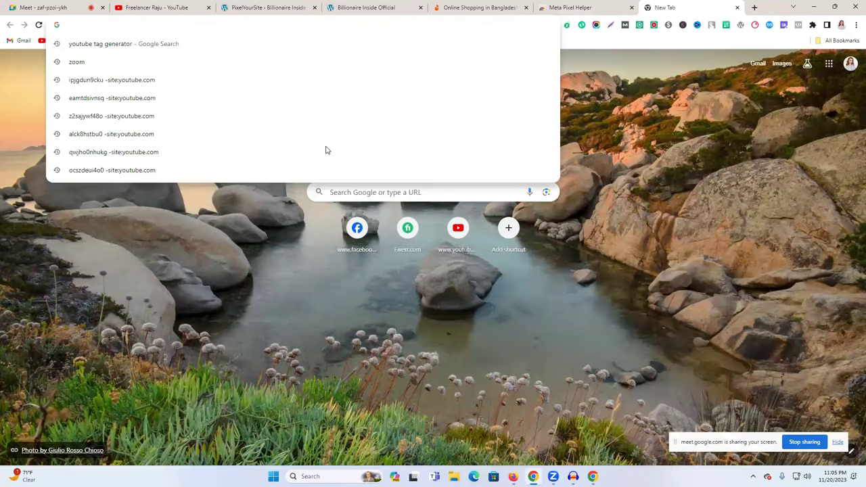
# Switch to the YouTube channel and browse its uploaded videos from the latest to the older ones.
pyautogui.hotkey('ctrl', '2')
pyautogui.tripleClick(516, 113)
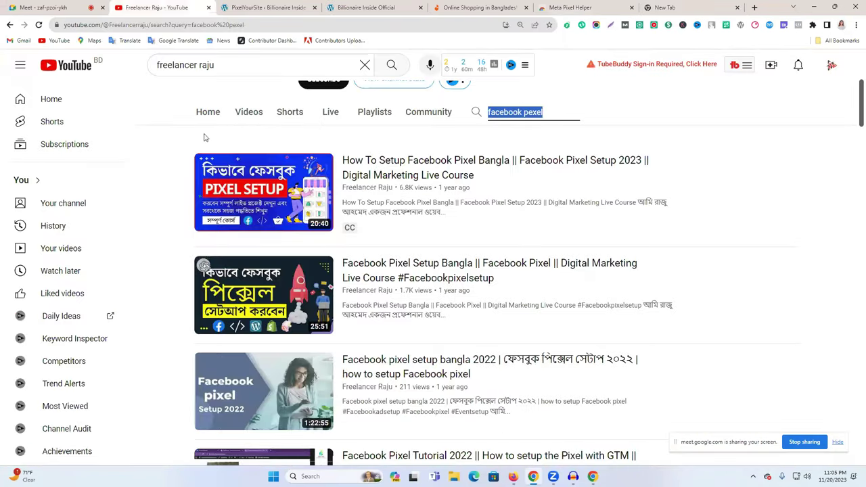
pyautogui.click(248, 113)
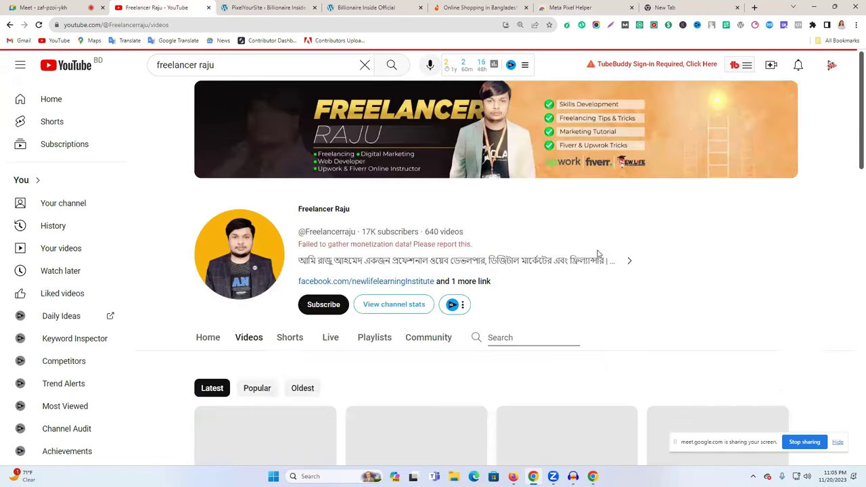
pyautogui.scroll(-3, 518, 305)
pyautogui.scroll(-5, 521, 308)
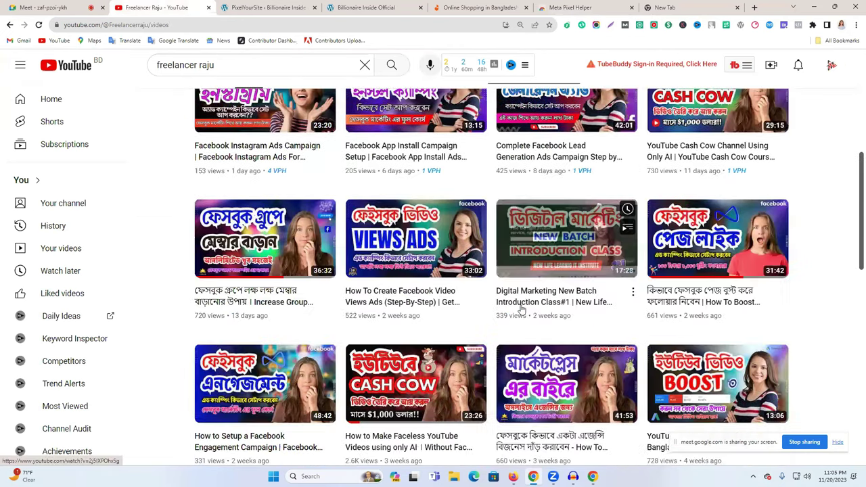
pyautogui.scroll(-5, 521, 309)
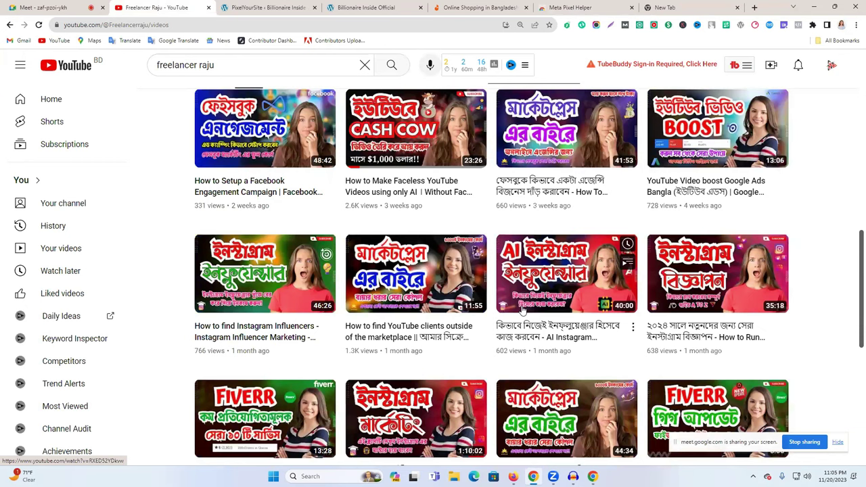
pyautogui.scroll(-5, 522, 309)
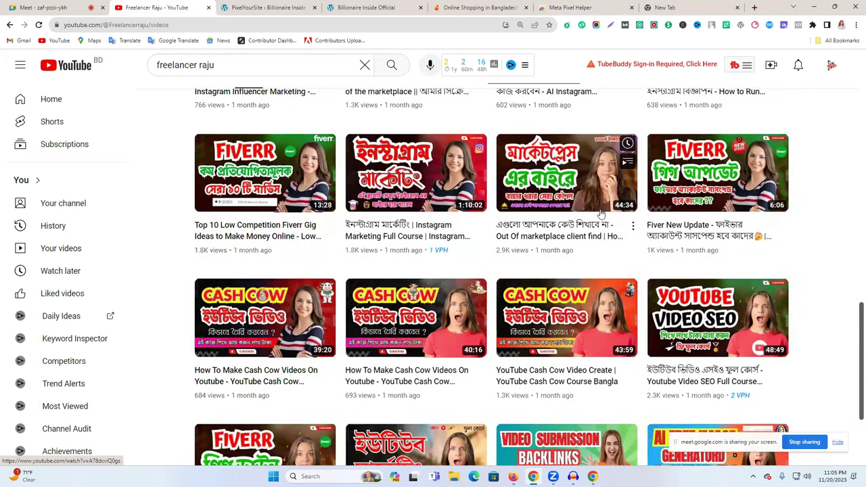
pyautogui.press('Home')
# Open the channel's Wordpress Tutorial for Beginners Bangla 2022 playlist, look through its videos and return to the playlists.
pyautogui.click(504, 204)
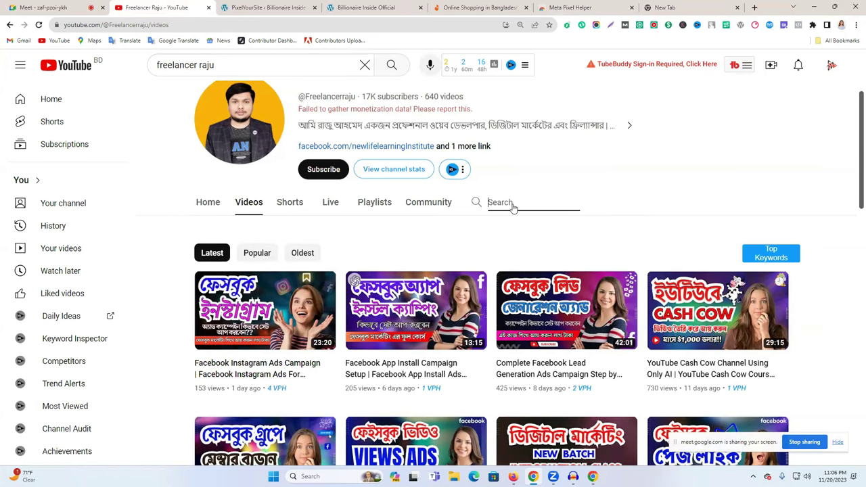
pyautogui.click(365, 202)
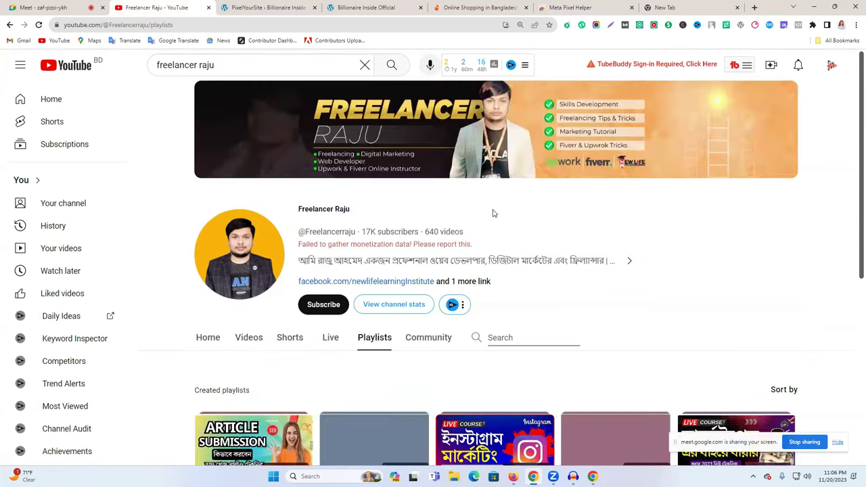
pyautogui.scroll(-2, 493, 213)
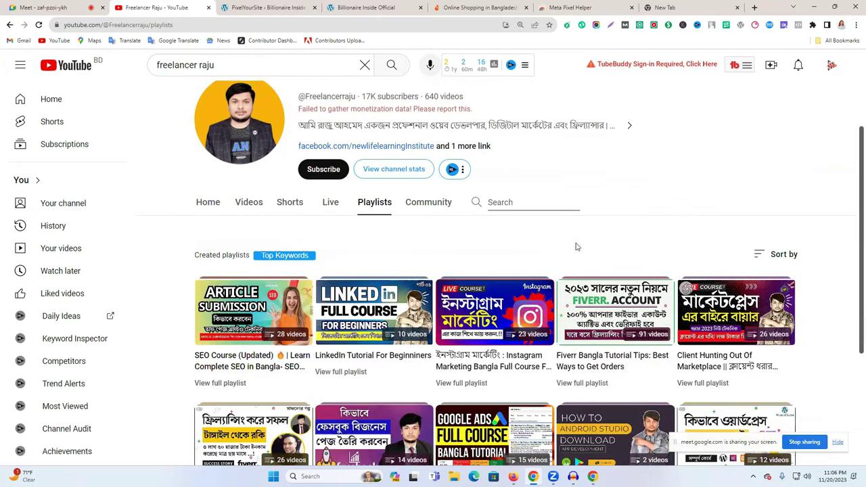
pyautogui.scroll(-2, 565, 245)
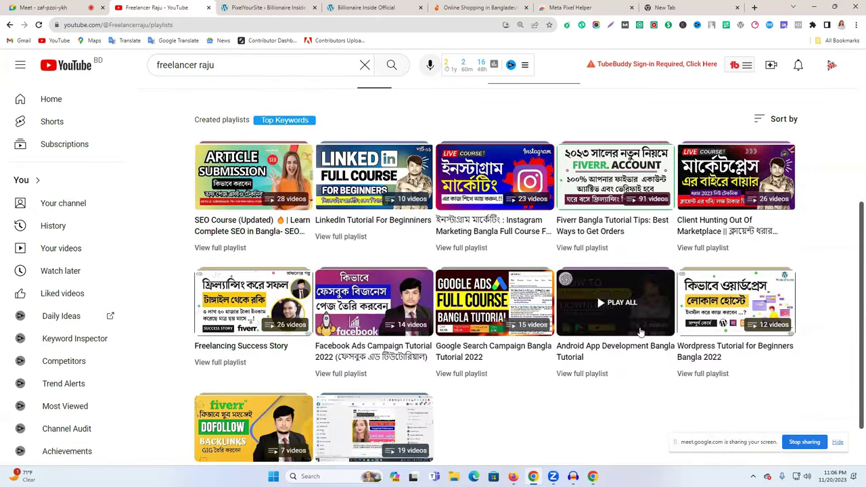
pyautogui.click(700, 357)
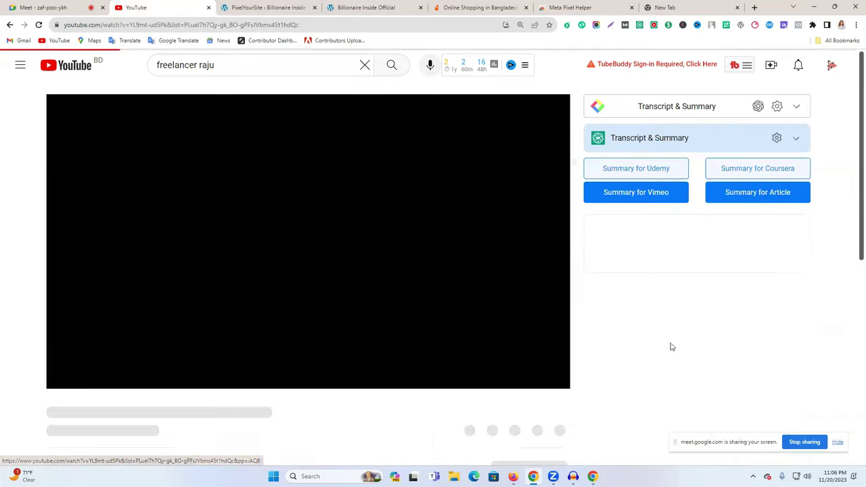
pyautogui.scroll(-1, 786, 342)
pyautogui.scroll(-2, 782, 335)
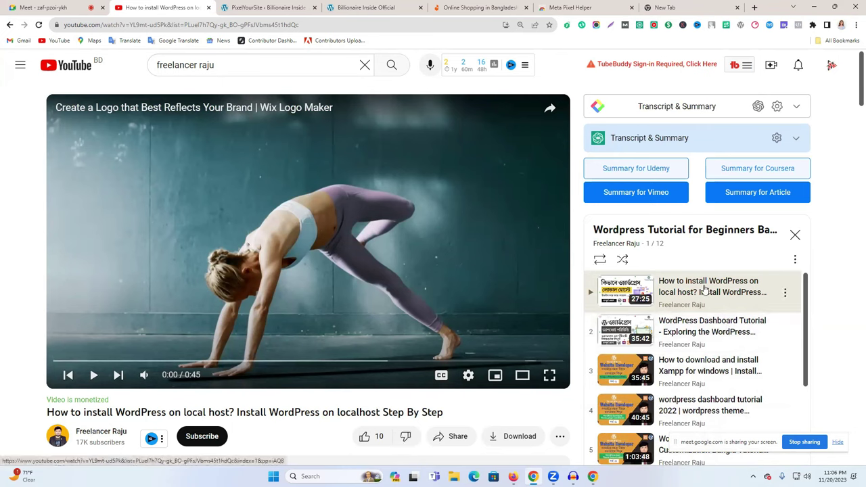
pyautogui.scroll(-4, 738, 286)
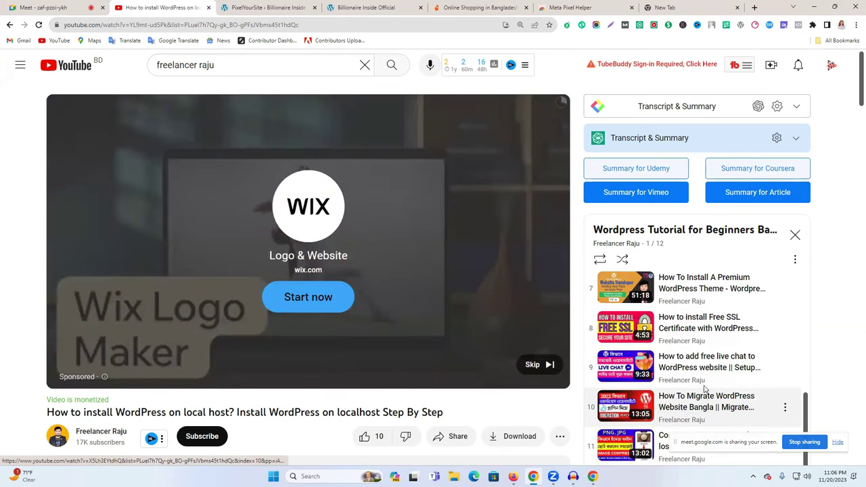
pyautogui.scroll(3, 697, 402)
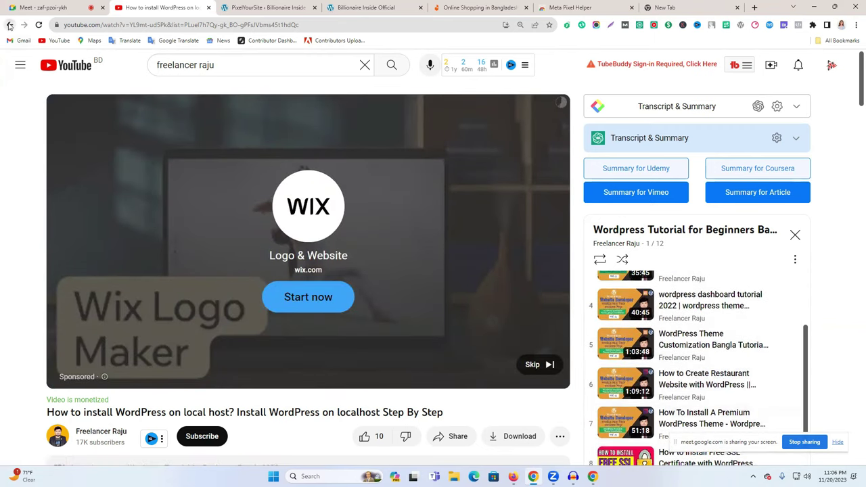
pyautogui.click(9, 26)
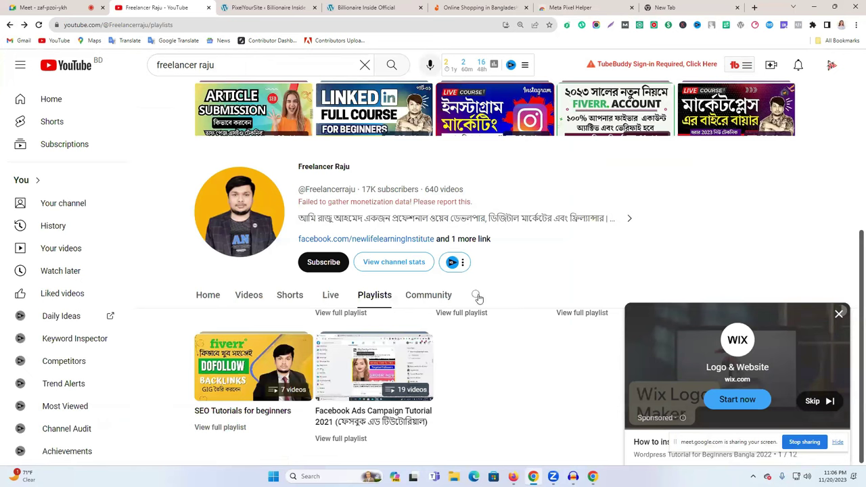
# Search within the channel's videos for "free website".
pyautogui.click(506, 289)
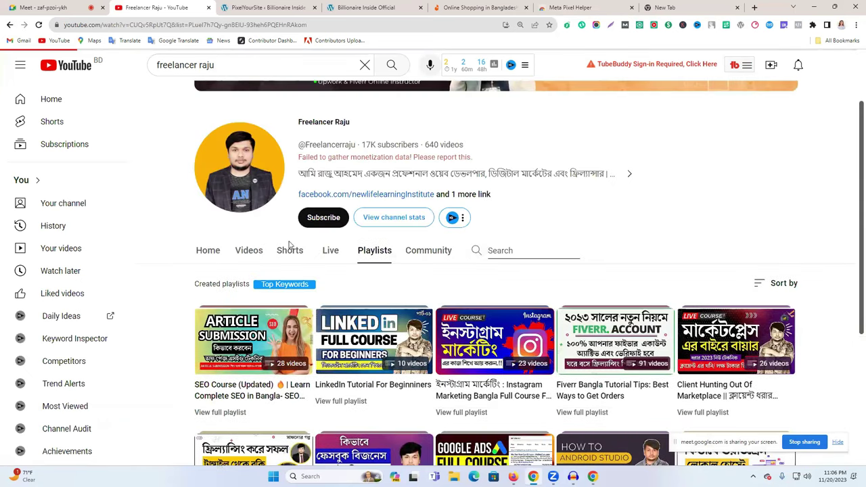
pyautogui.click(9, 25)
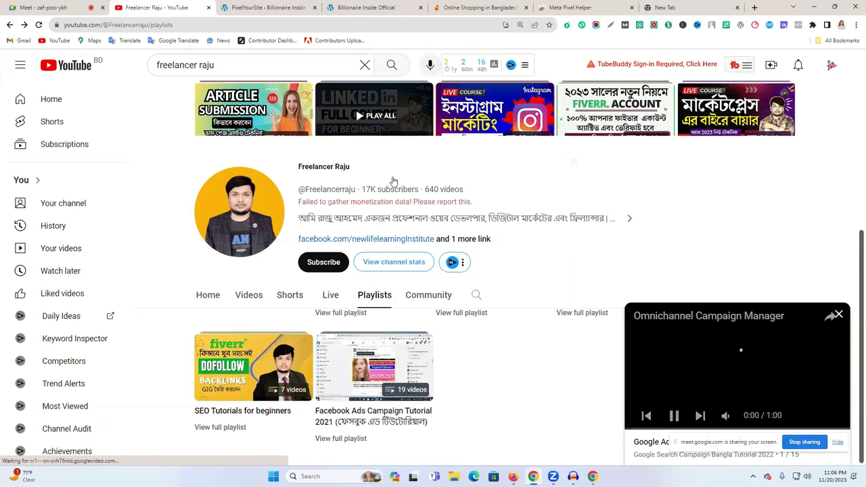
pyautogui.click(251, 298)
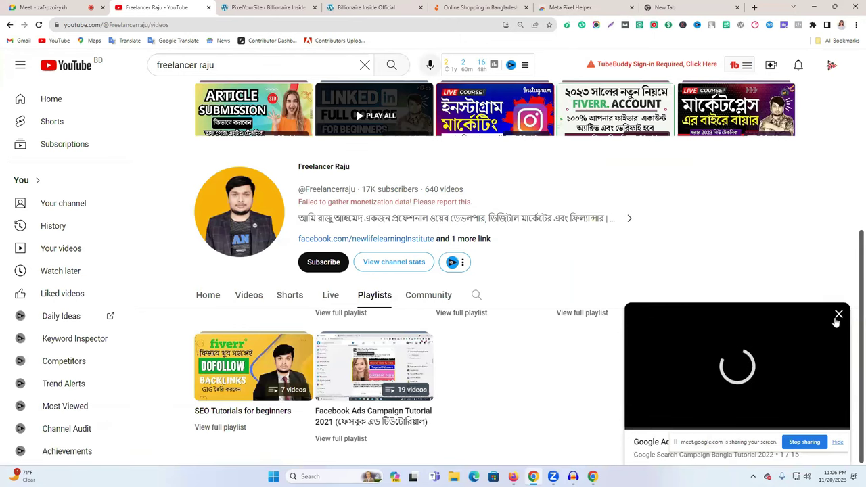
pyautogui.click(476, 338)
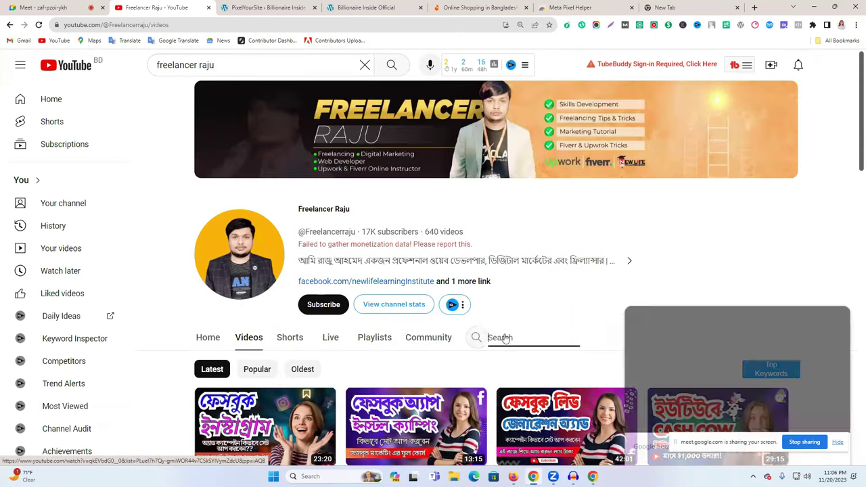
pyautogui.write('free website')
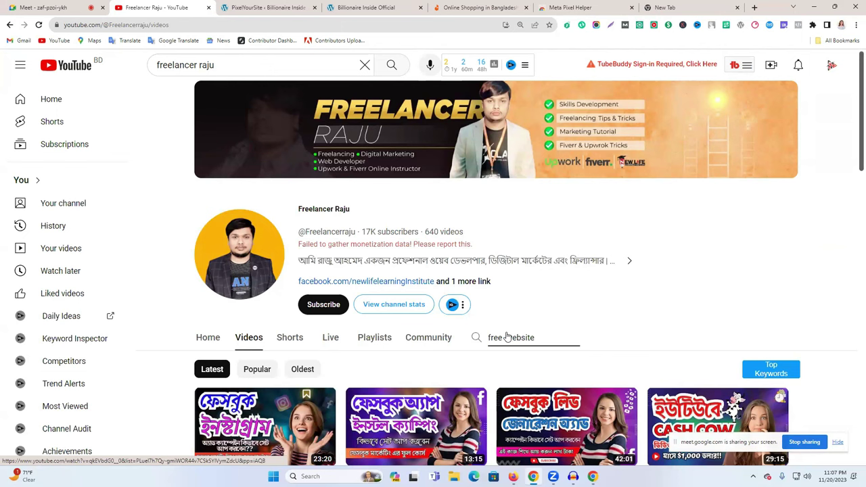
pyautogui.press('Return')
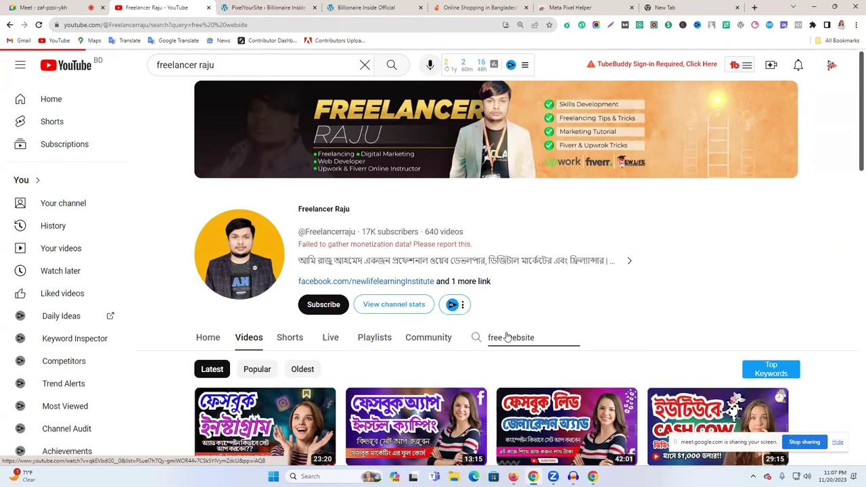
# Find the "How To Get Free Domain & Hosting Bangla Tutorial" video in the search results and copy its share link.
pyautogui.scroll(-1, 587, 347)
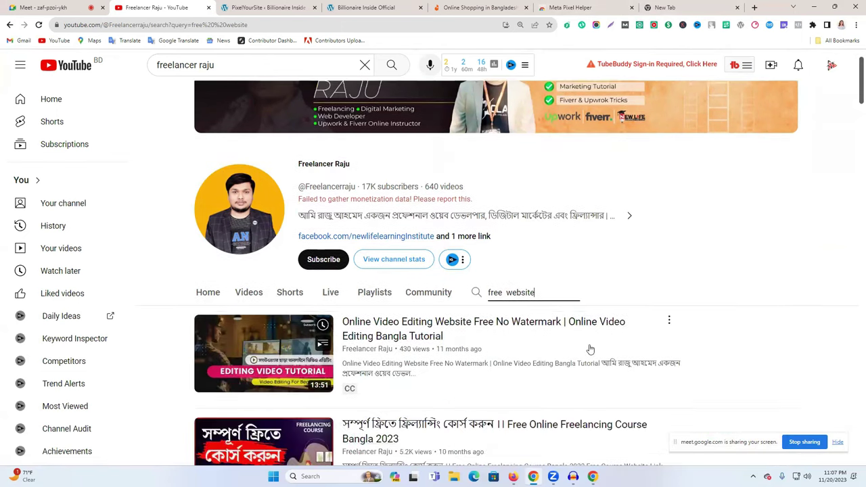
pyautogui.scroll(-3, 589, 349)
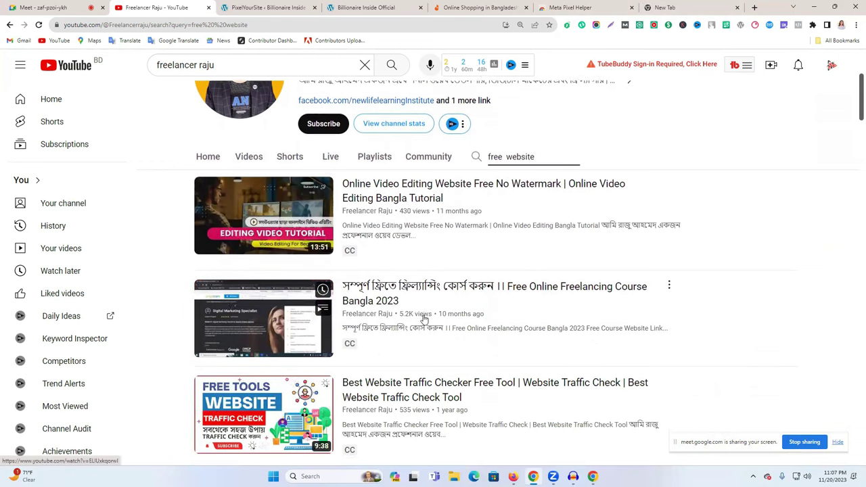
pyautogui.scroll(-3, 424, 318)
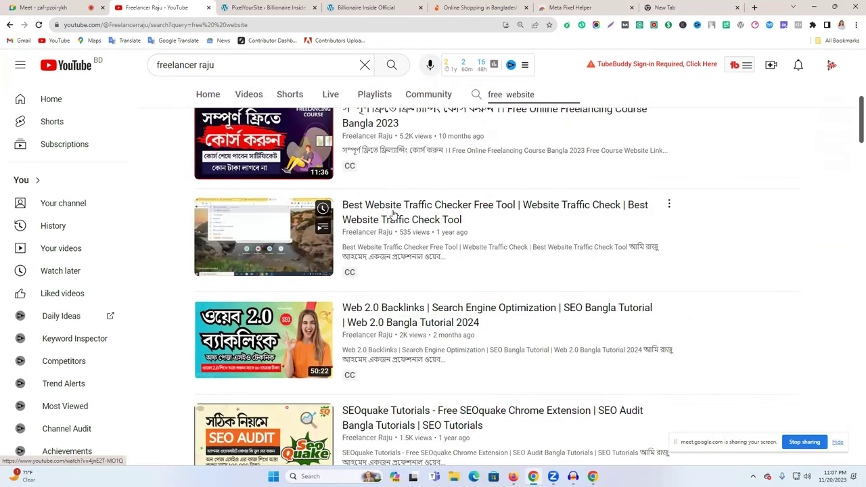
pyautogui.scroll(-3, 450, 219)
pyautogui.scroll(-3, 453, 218)
pyautogui.scroll(-2, 454, 218)
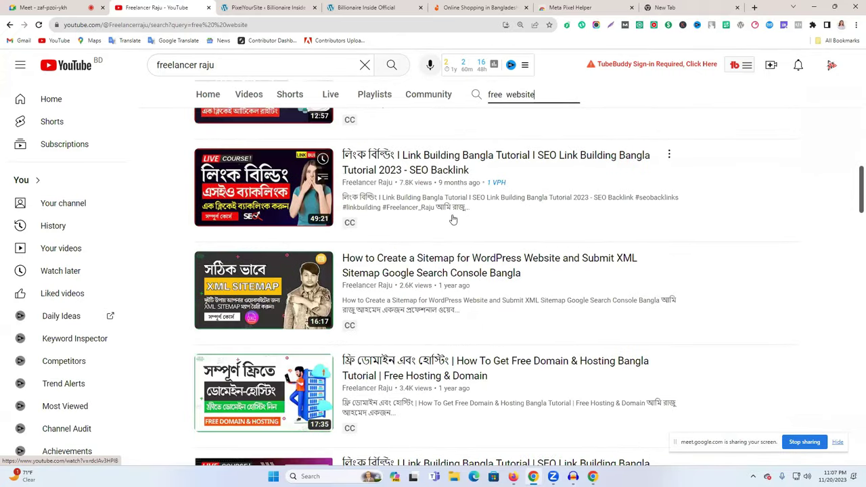
pyautogui.scroll(-2, 453, 219)
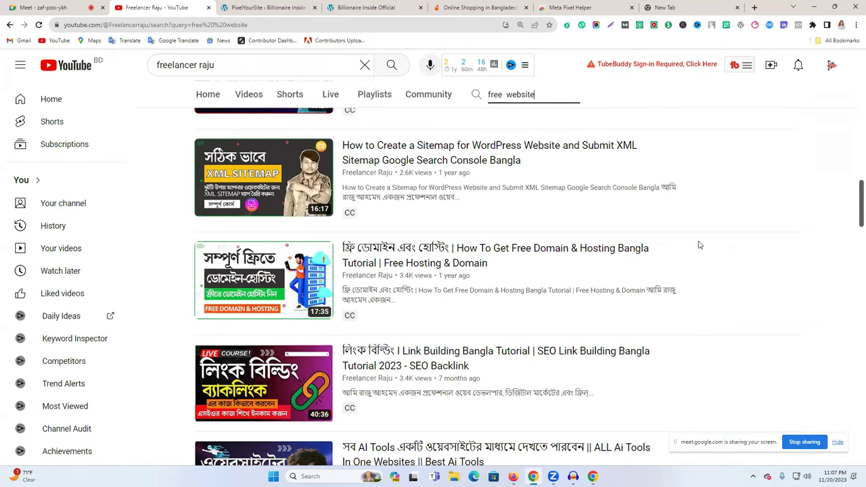
pyautogui.click(669, 250)
pyautogui.click(685, 353)
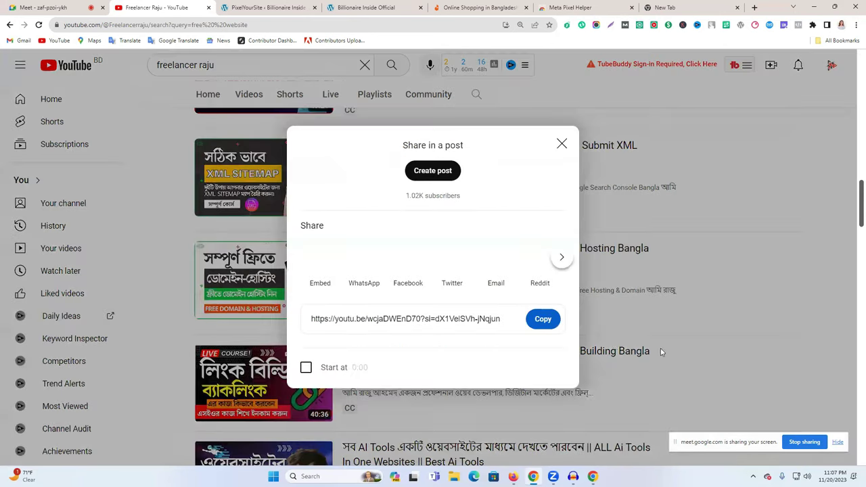
pyautogui.click(554, 320)
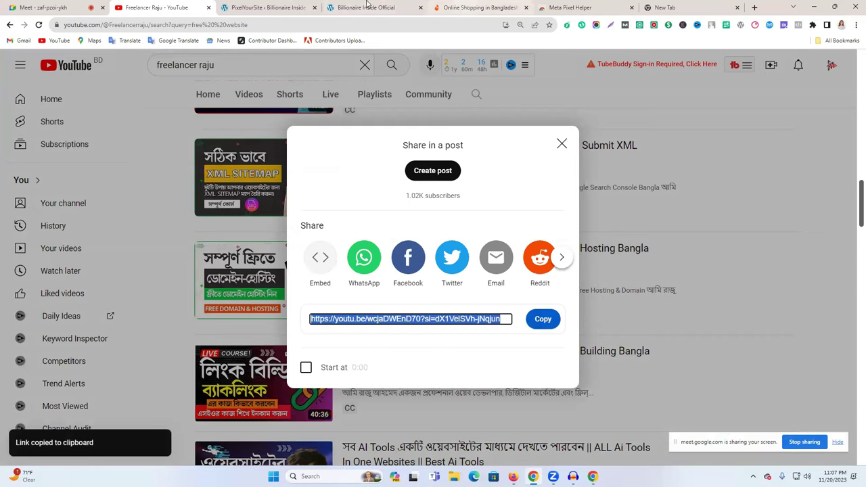
# Send the copied video link to the Google Meet participants as an in-call message.
pyautogui.click(44, 7)
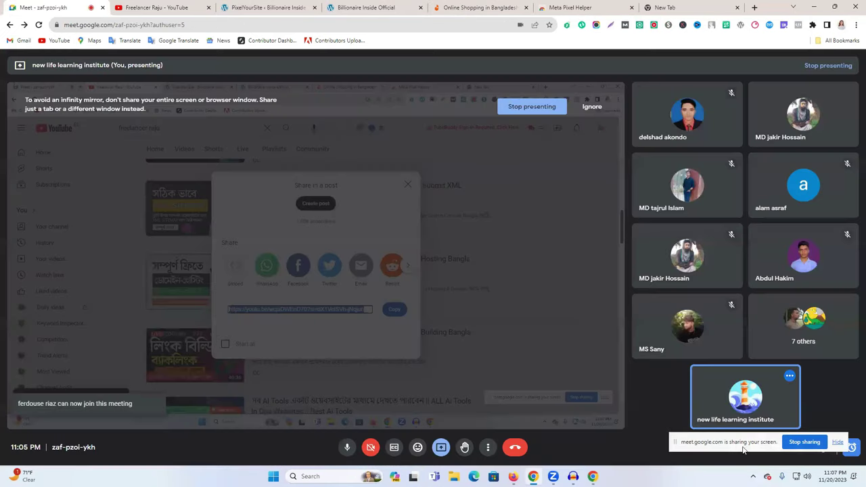
pyautogui.click(777, 447)
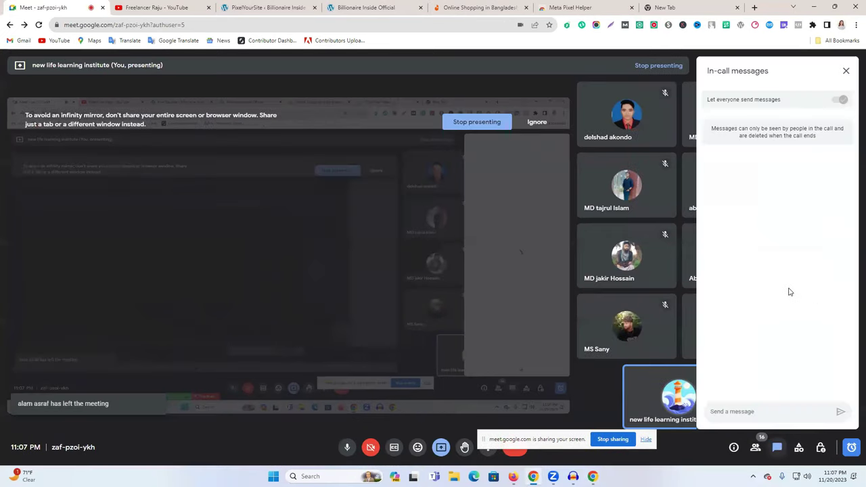
pyautogui.click(765, 411)
pyautogui.hotkey('ctrl', 'v')
pyautogui.press('Return')
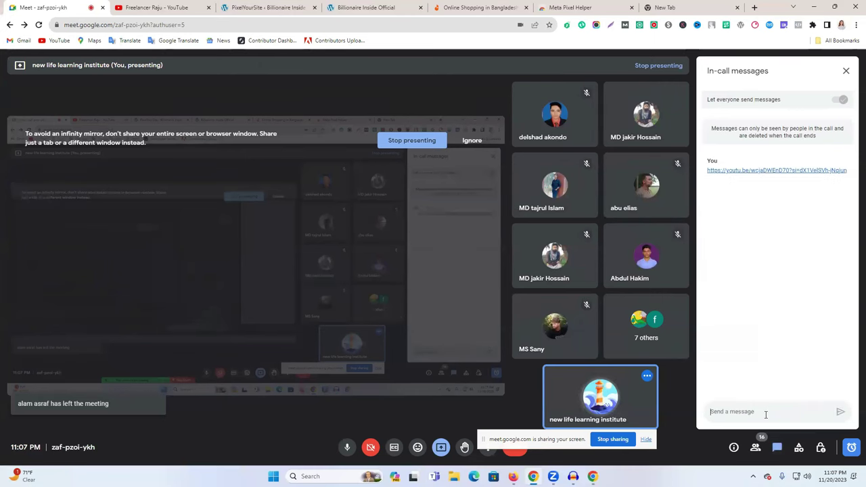
# Return to the PixelYourSite dashboard in WordPress and review the tag options above the recommended videos.
pyautogui.click(261, 4)
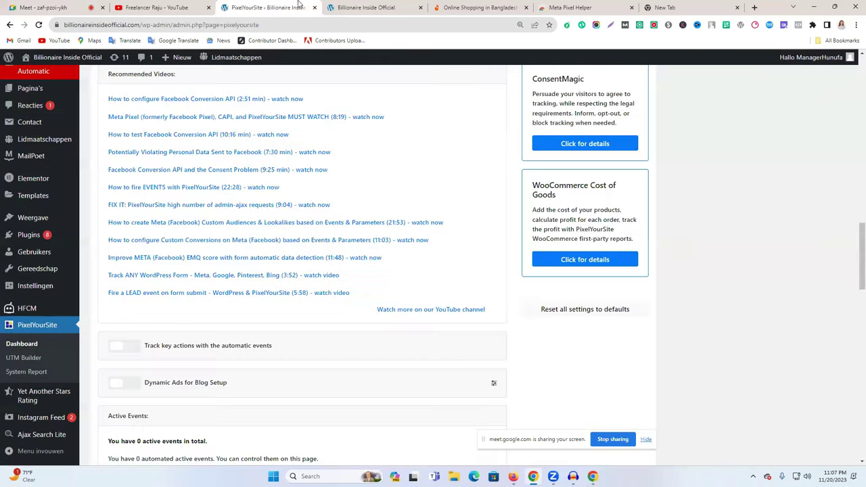
pyautogui.click(344, 5)
pyautogui.click(268, 7)
pyautogui.scroll(4, 266, 200)
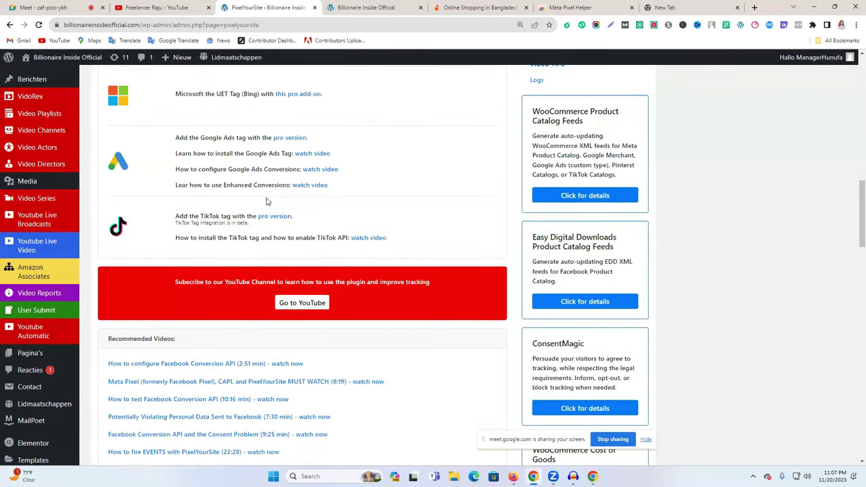
# Look over the PixelYourSite dashboard, from the Pixel IDs section to the user-role tracking exclusions at its end.
pyautogui.scroll(10, 266, 201)
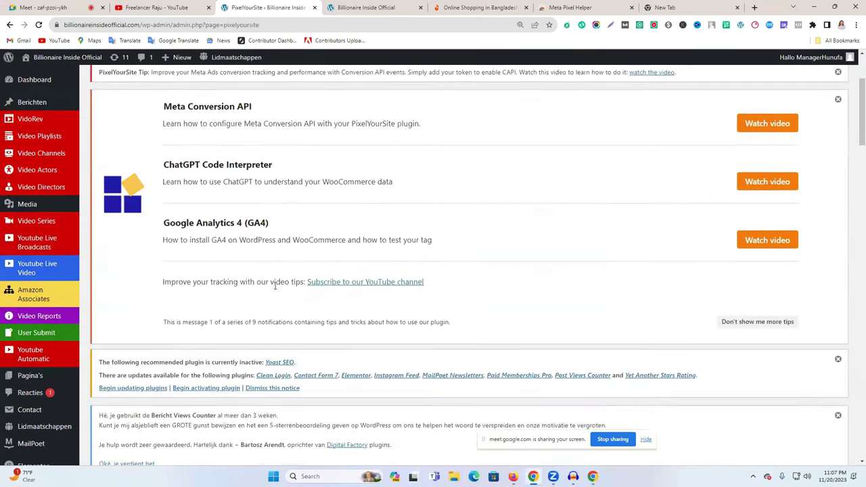
pyautogui.scroll(2, 605, 247)
pyautogui.scroll(-8, 154, 315)
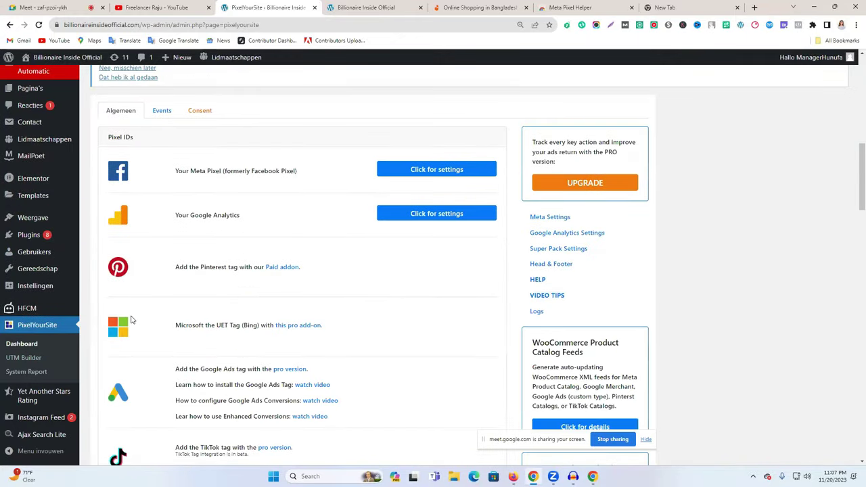
pyautogui.scroll(-5, 125, 324)
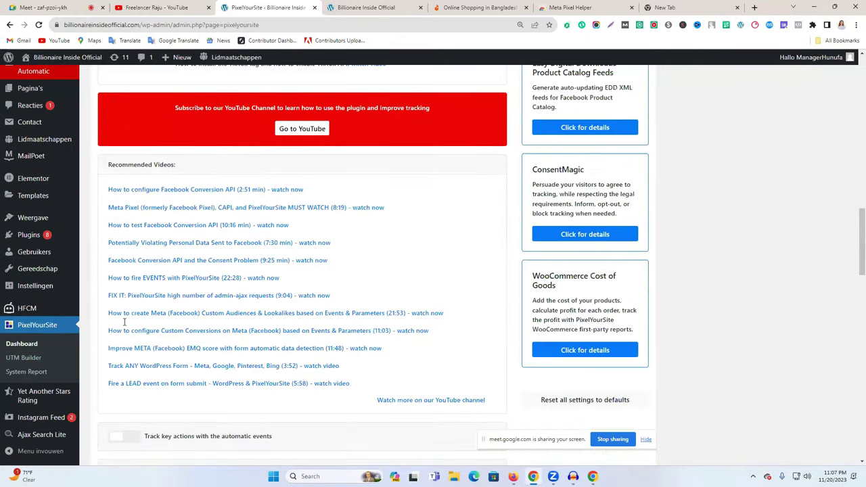
pyautogui.scroll(-5, 124, 324)
pyautogui.scroll(-5, 121, 328)
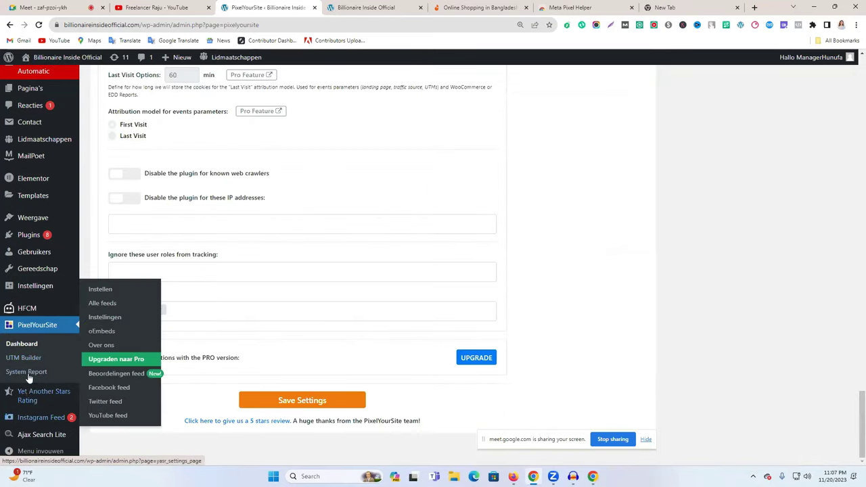
# Open the list of installed WordPress plugins and look through it to the Yoast SEO entry.
pyautogui.click(28, 237)
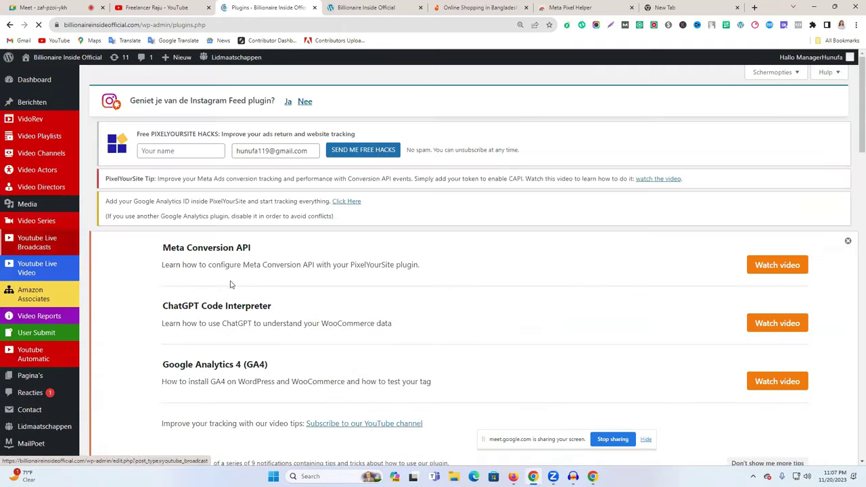
pyautogui.scroll(-3, 380, 360)
pyautogui.scroll(-3, 338, 352)
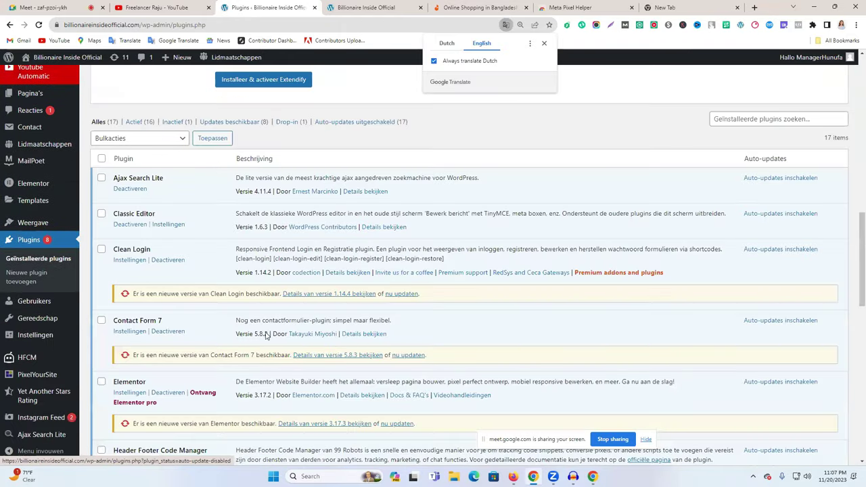
pyautogui.scroll(-6, 182, 320)
pyautogui.scroll(-3, 181, 320)
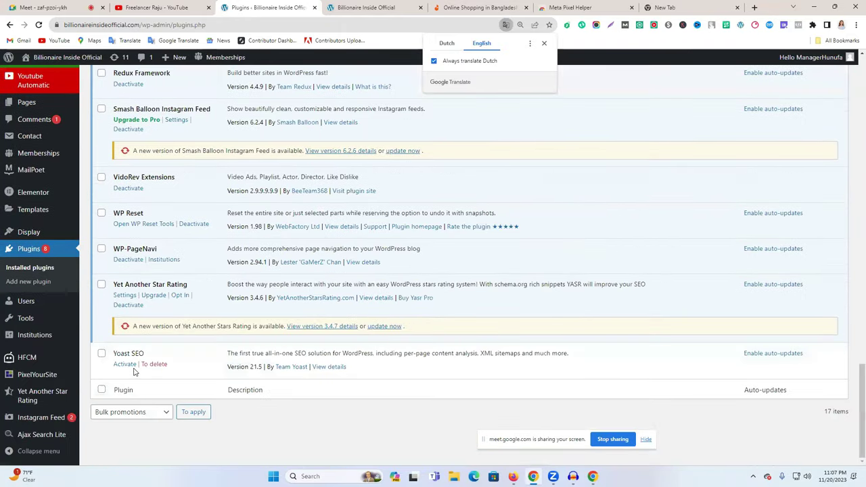